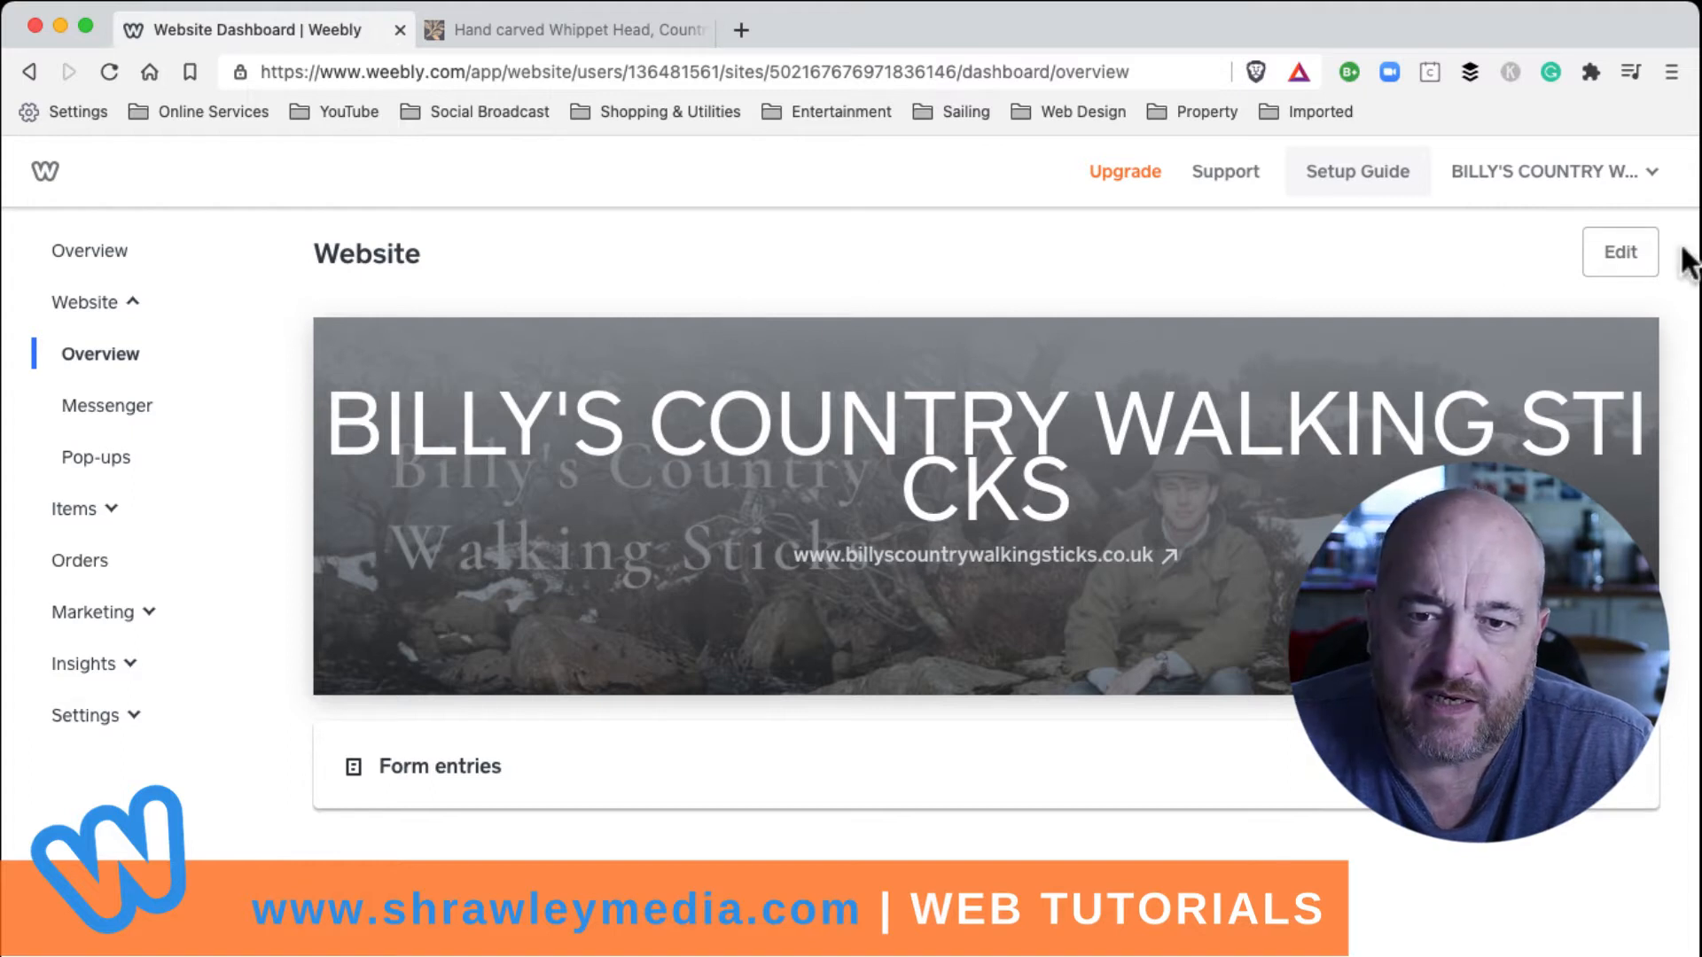
# Step: Open the website for editing and add a new product page to it
pyautogui.click(1622, 258)
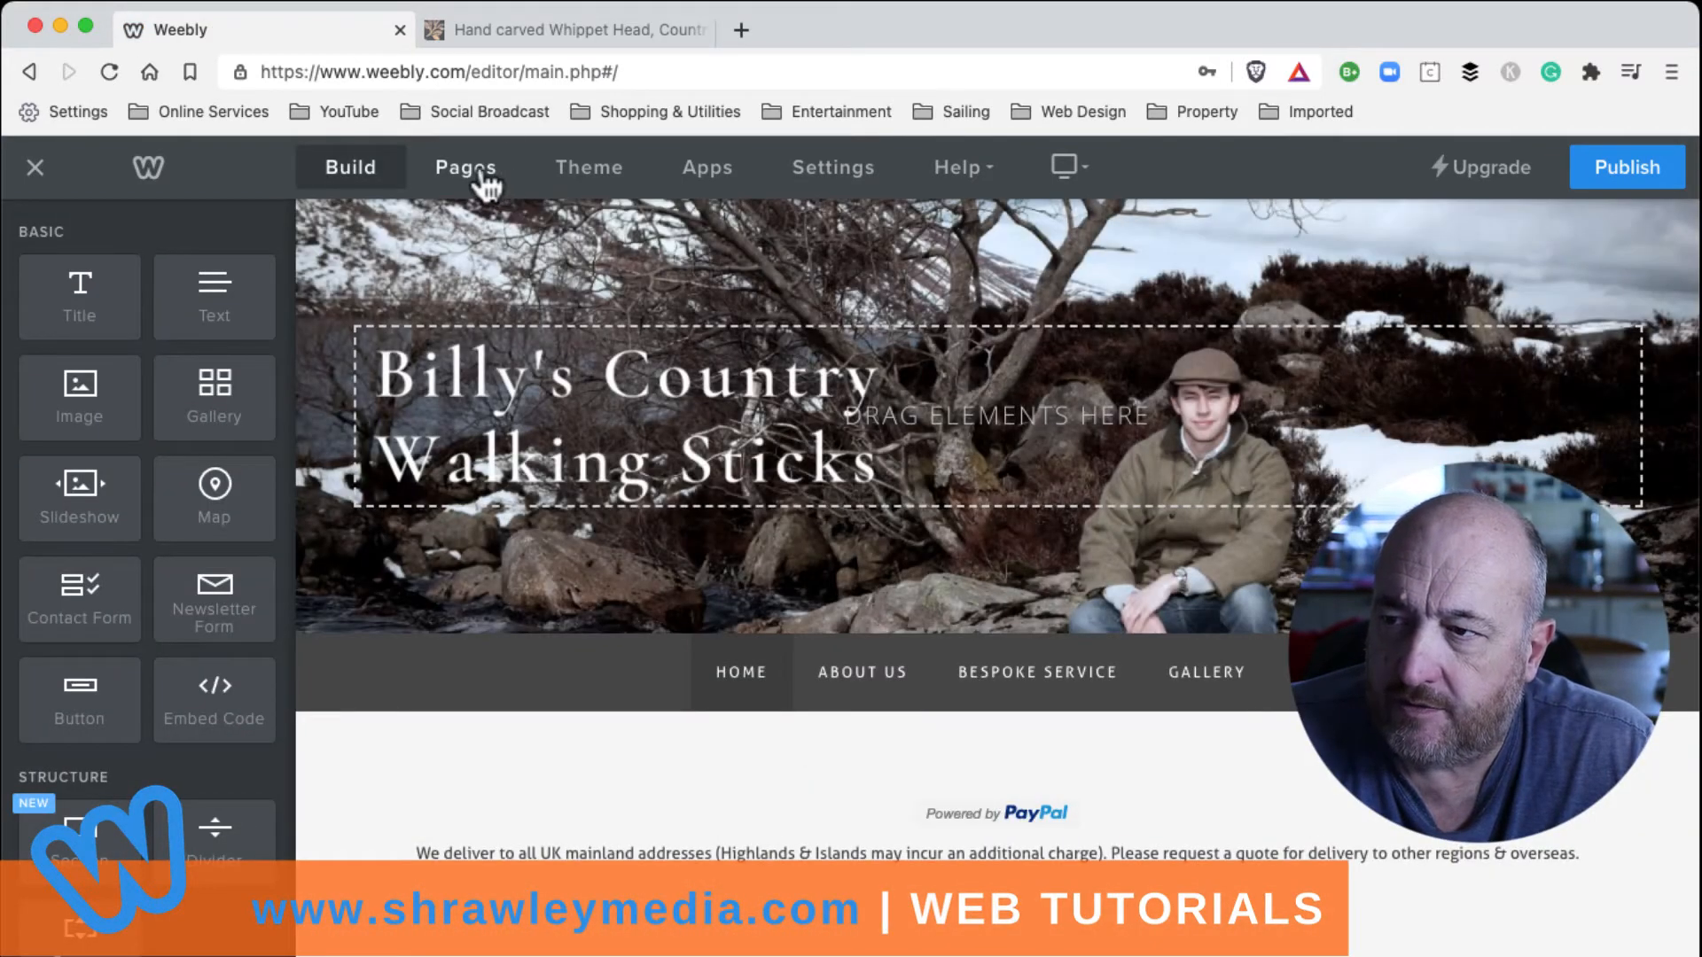
pyautogui.click(483, 173)
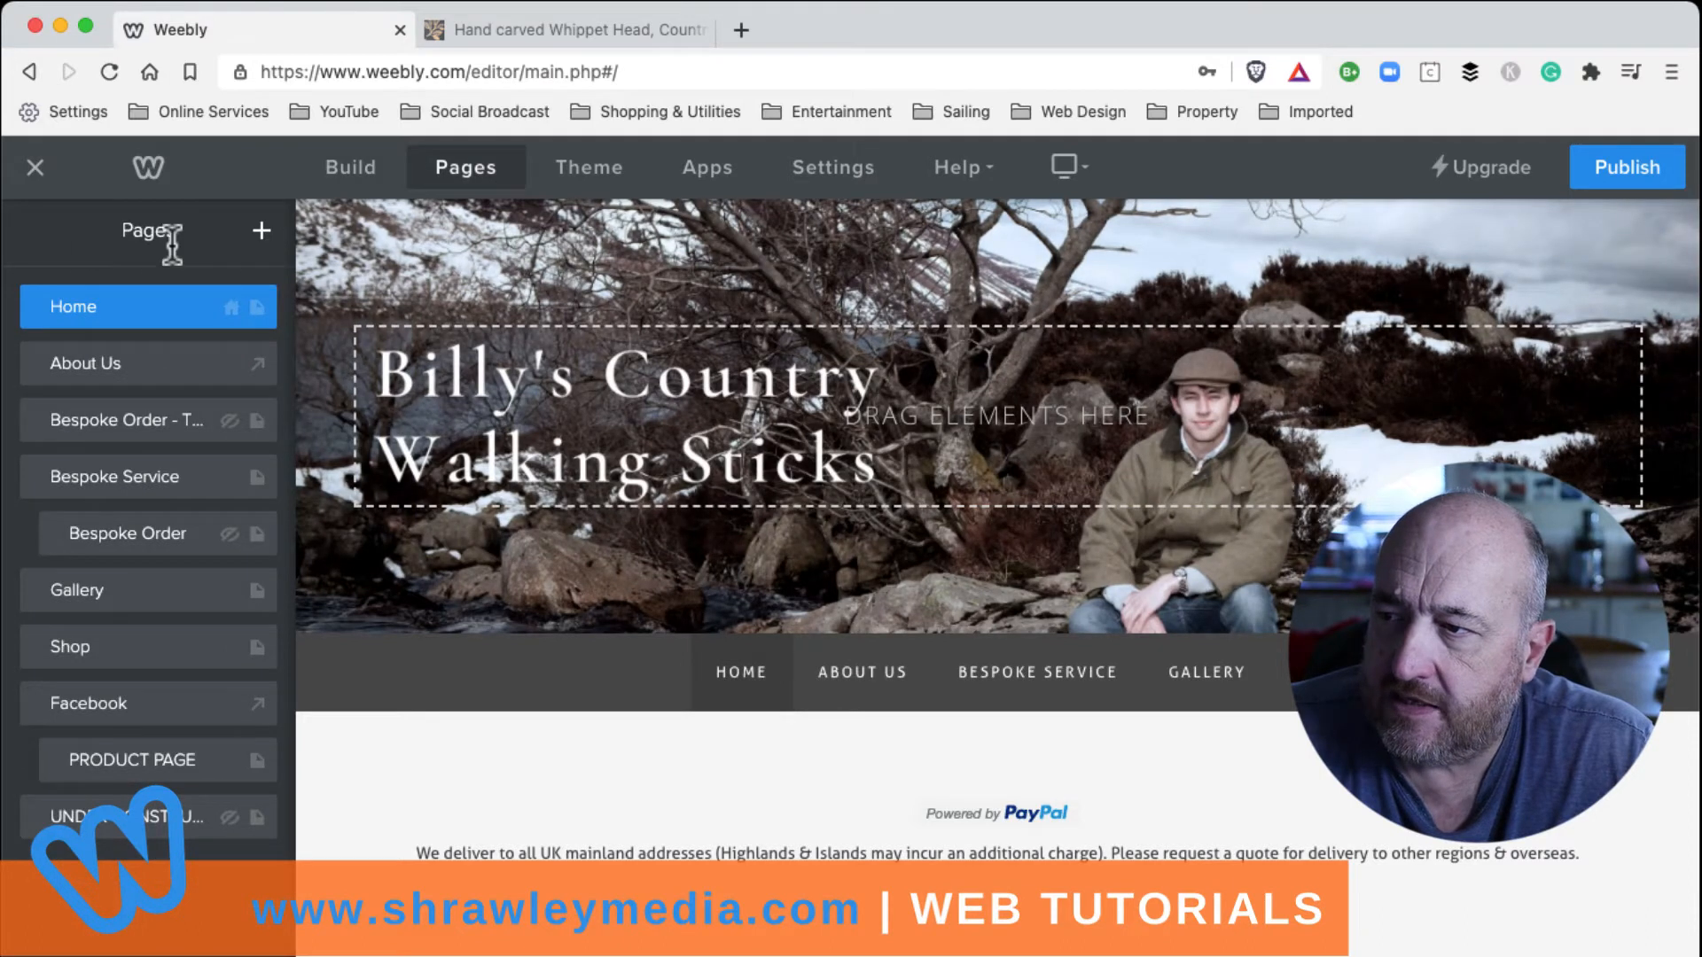
pyautogui.click(262, 232)
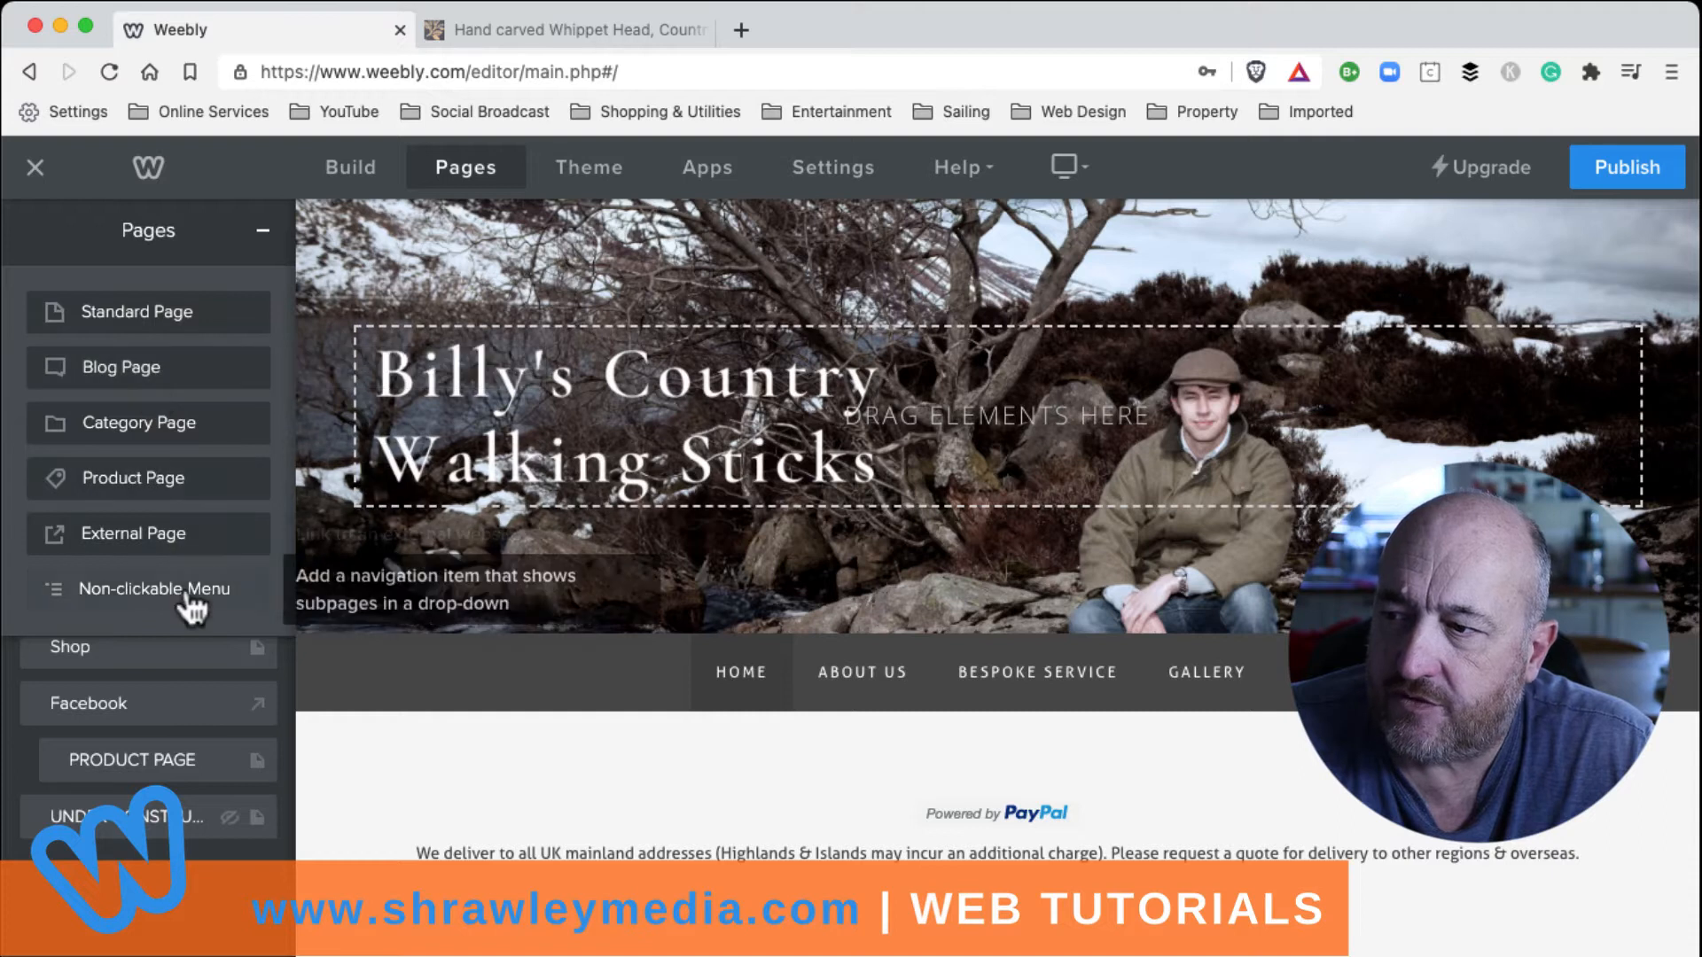
pyautogui.click(163, 483)
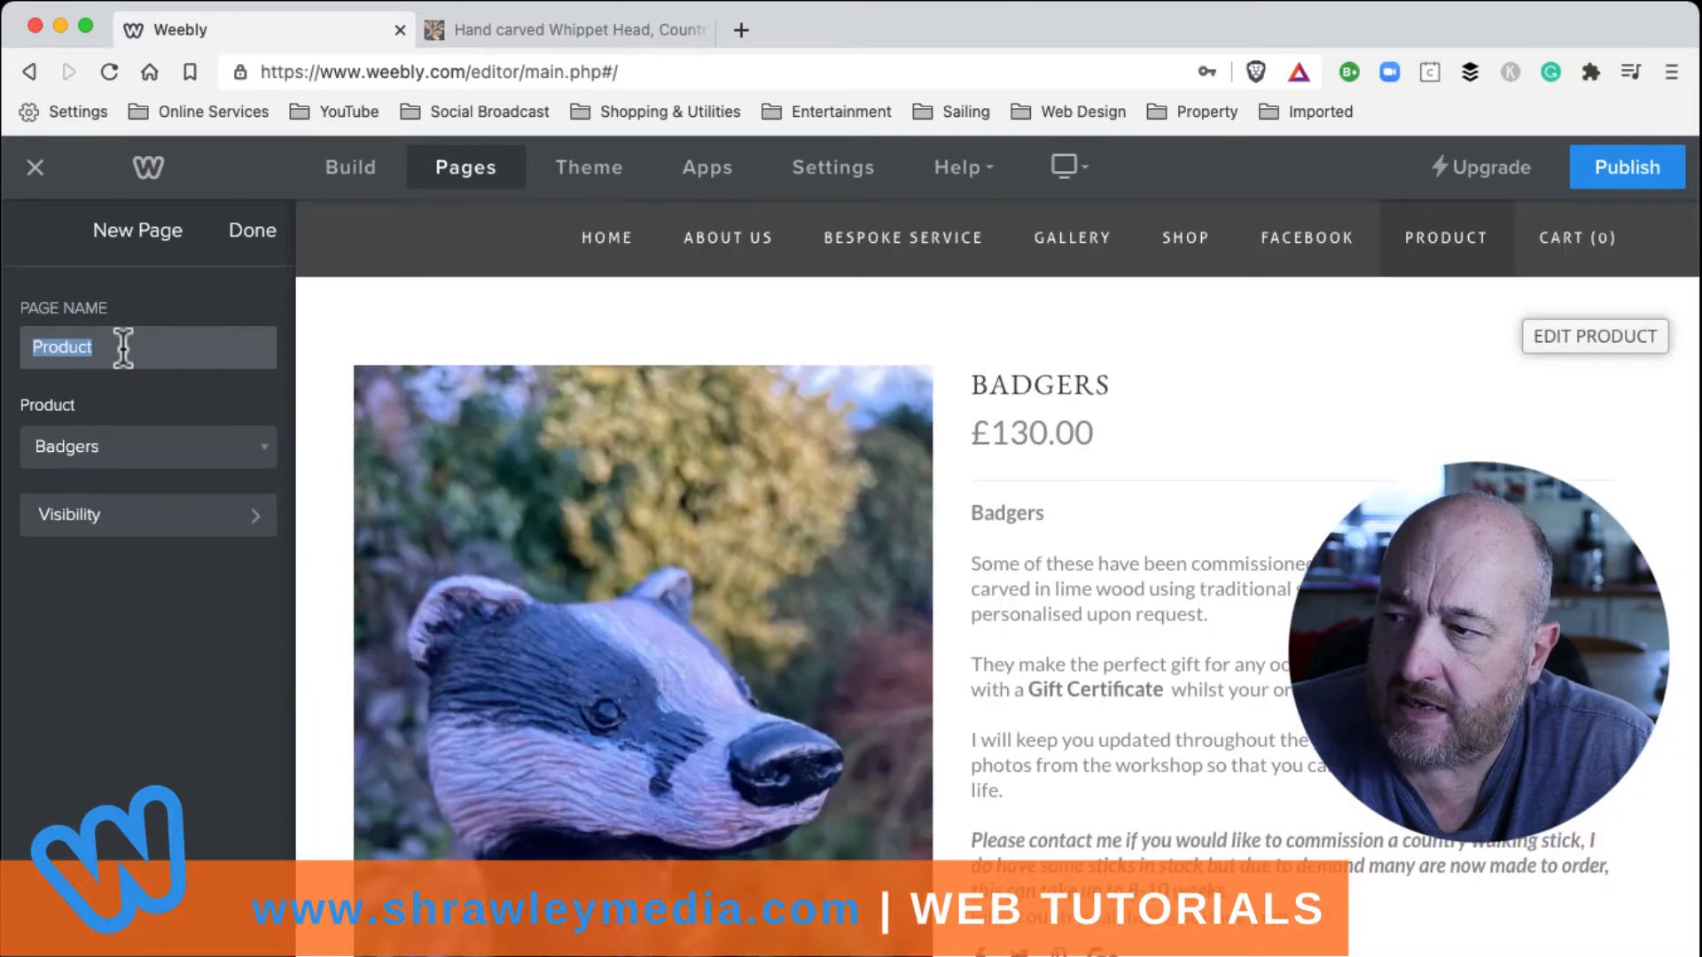
# Step: Assign the Badgers product to the new page and check the page's visibility setting
pyautogui.click(109, 454)
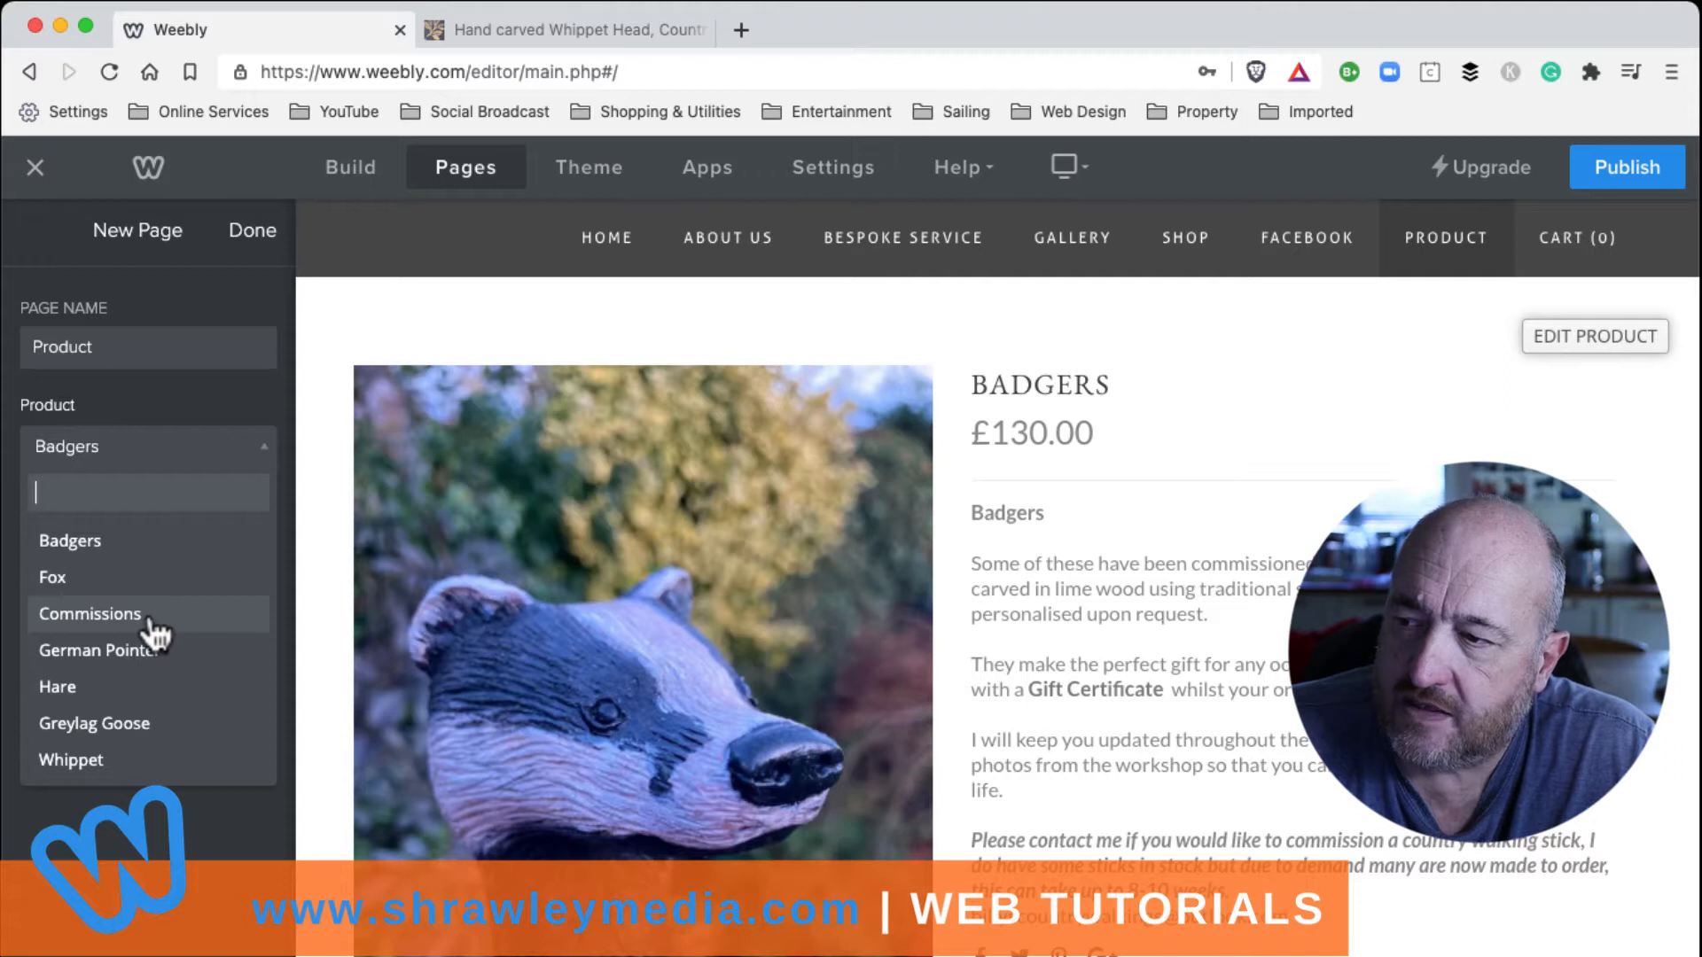
pyautogui.click(111, 545)
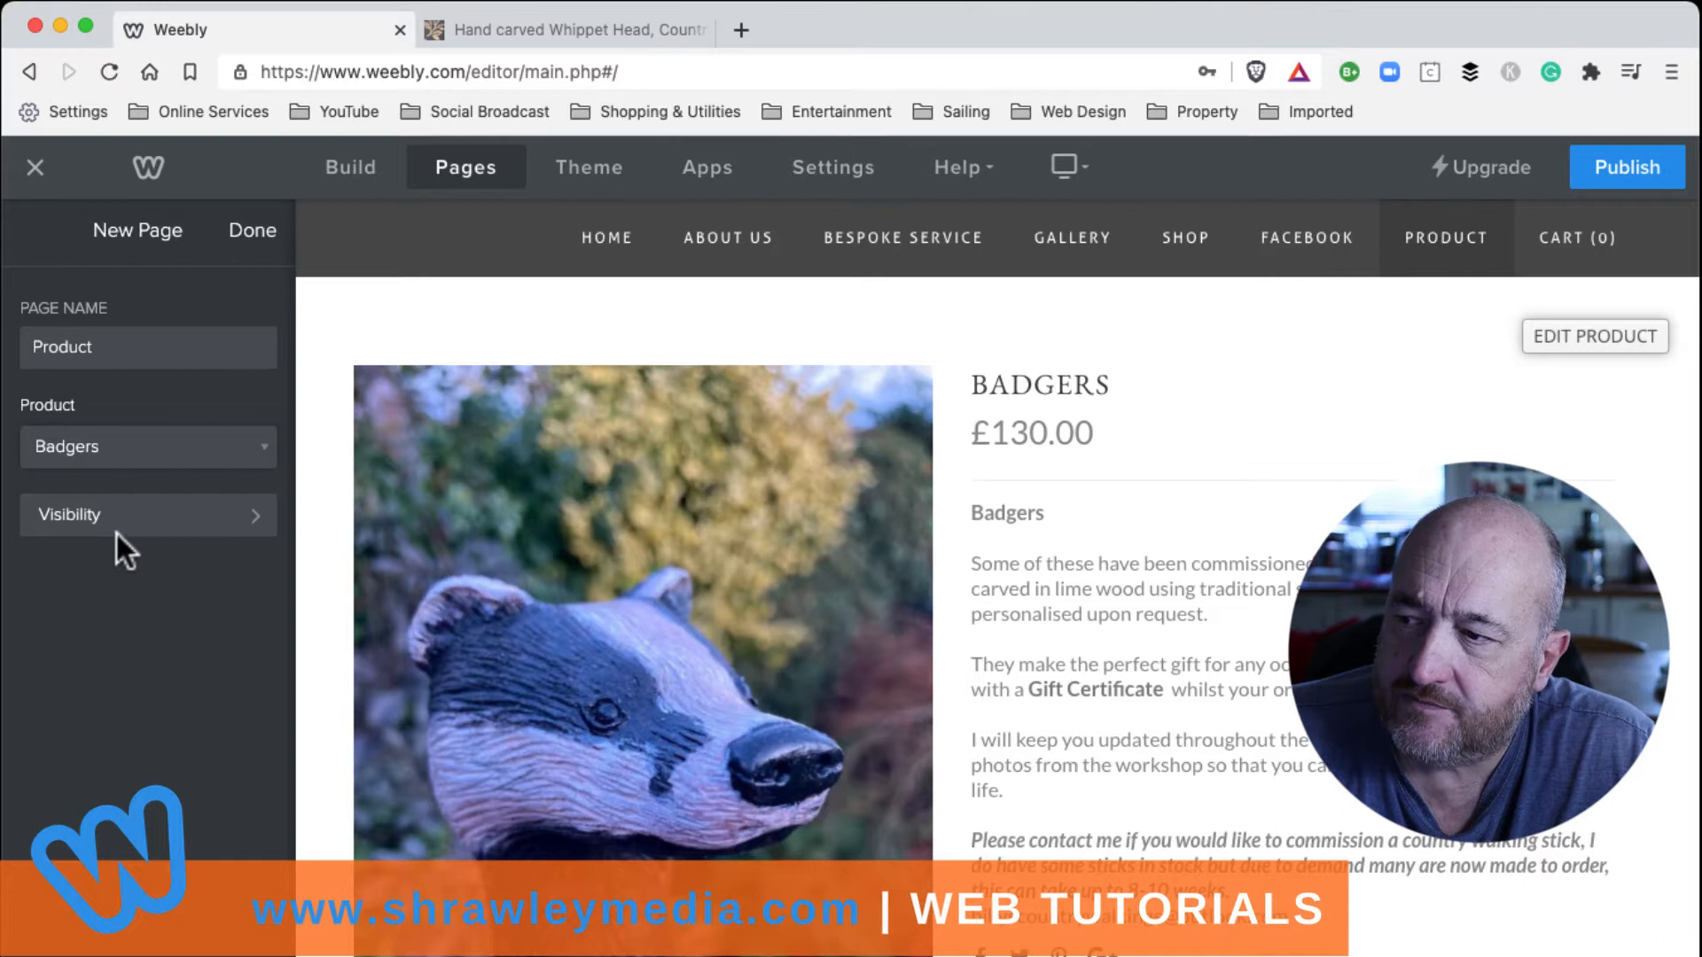
pyautogui.click(160, 532)
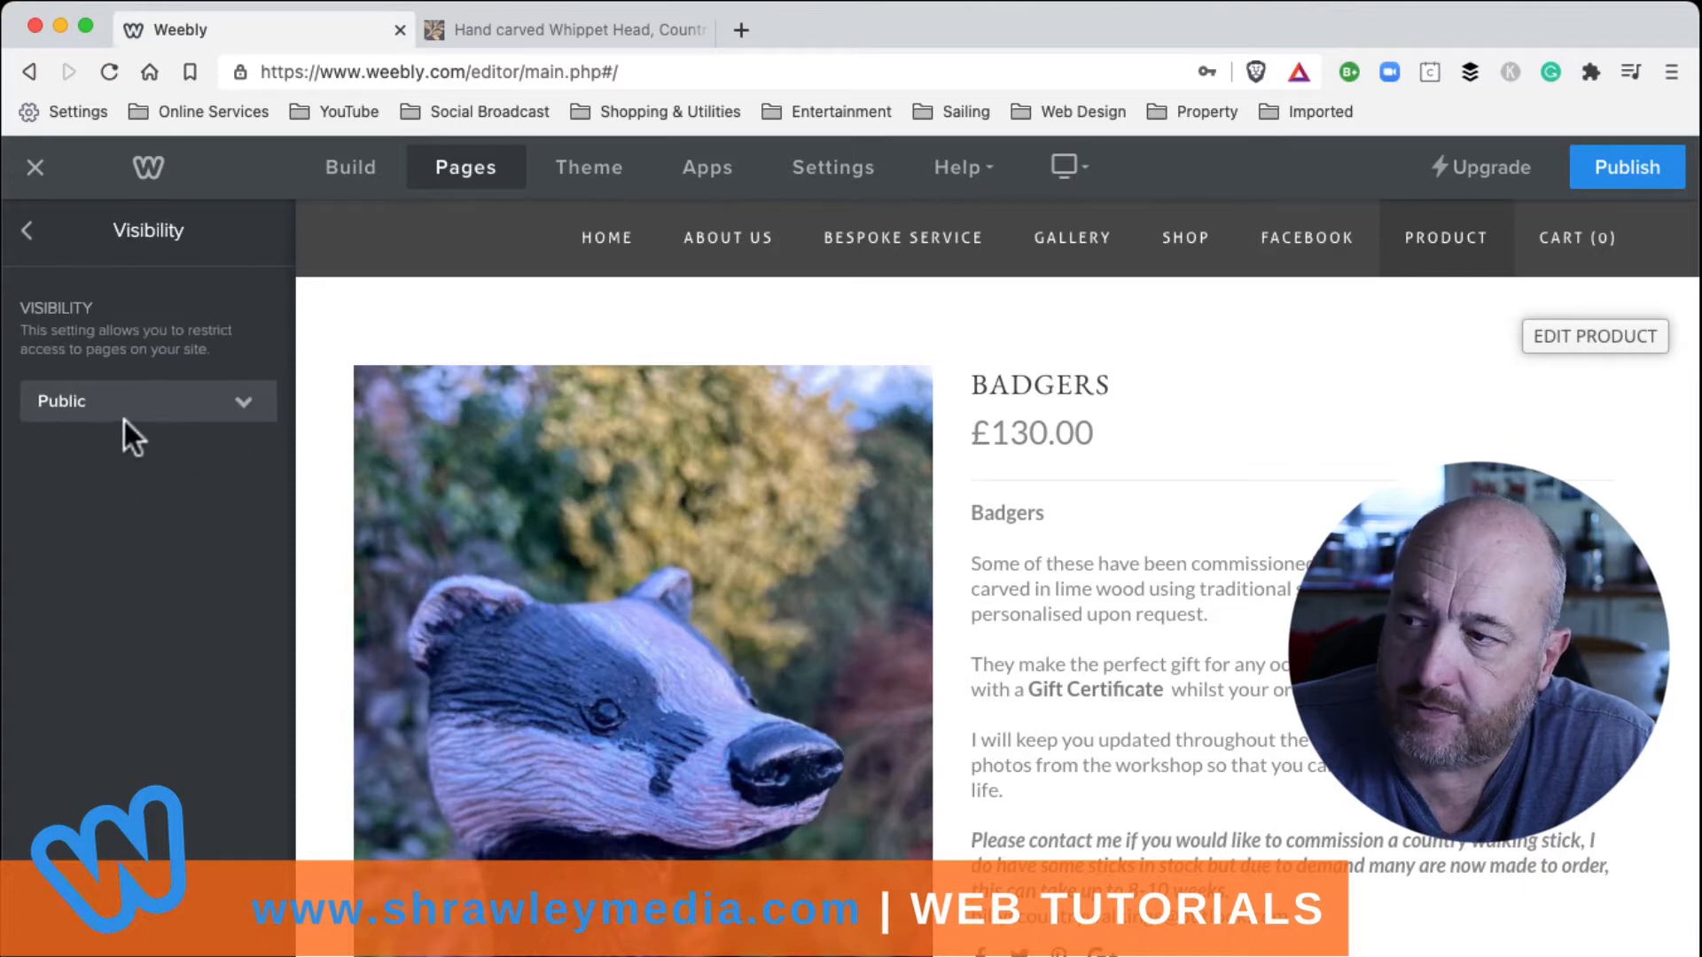
pyautogui.click(25, 235)
# Step: Name the new product page "Badger Country Walking Stick"
pyautogui.click(104, 346)
pyautogui.moveTo(107, 346); pyautogui.dragTo(27, 347)
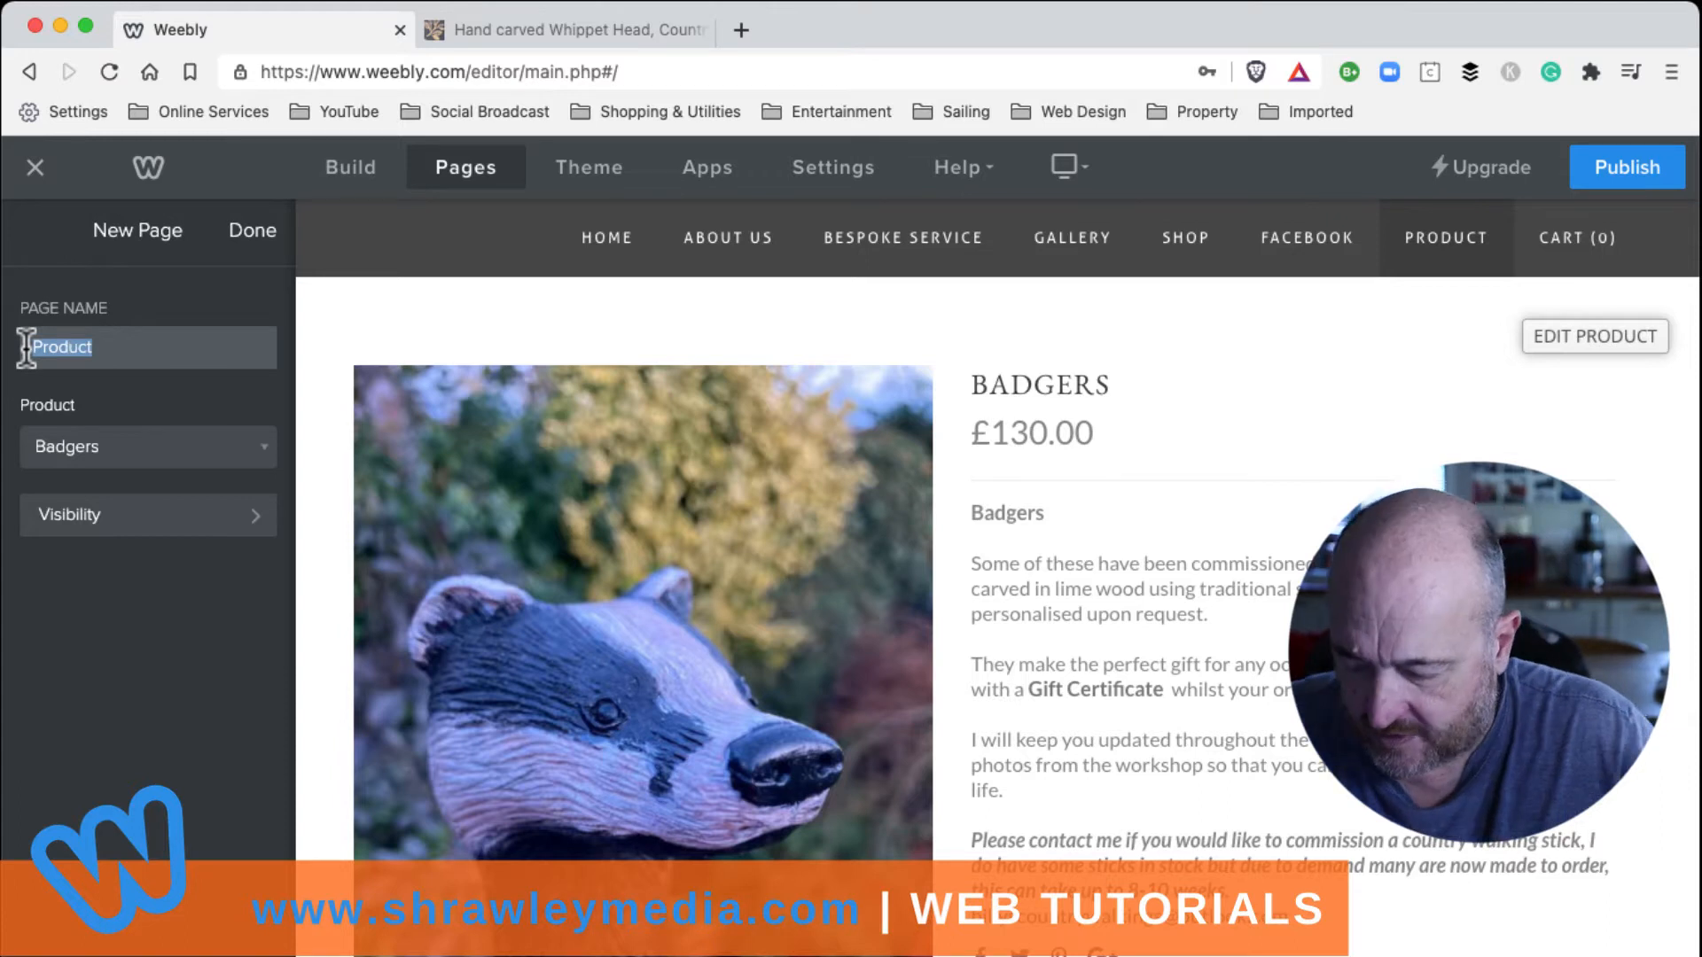
pyautogui.write('Bradger')
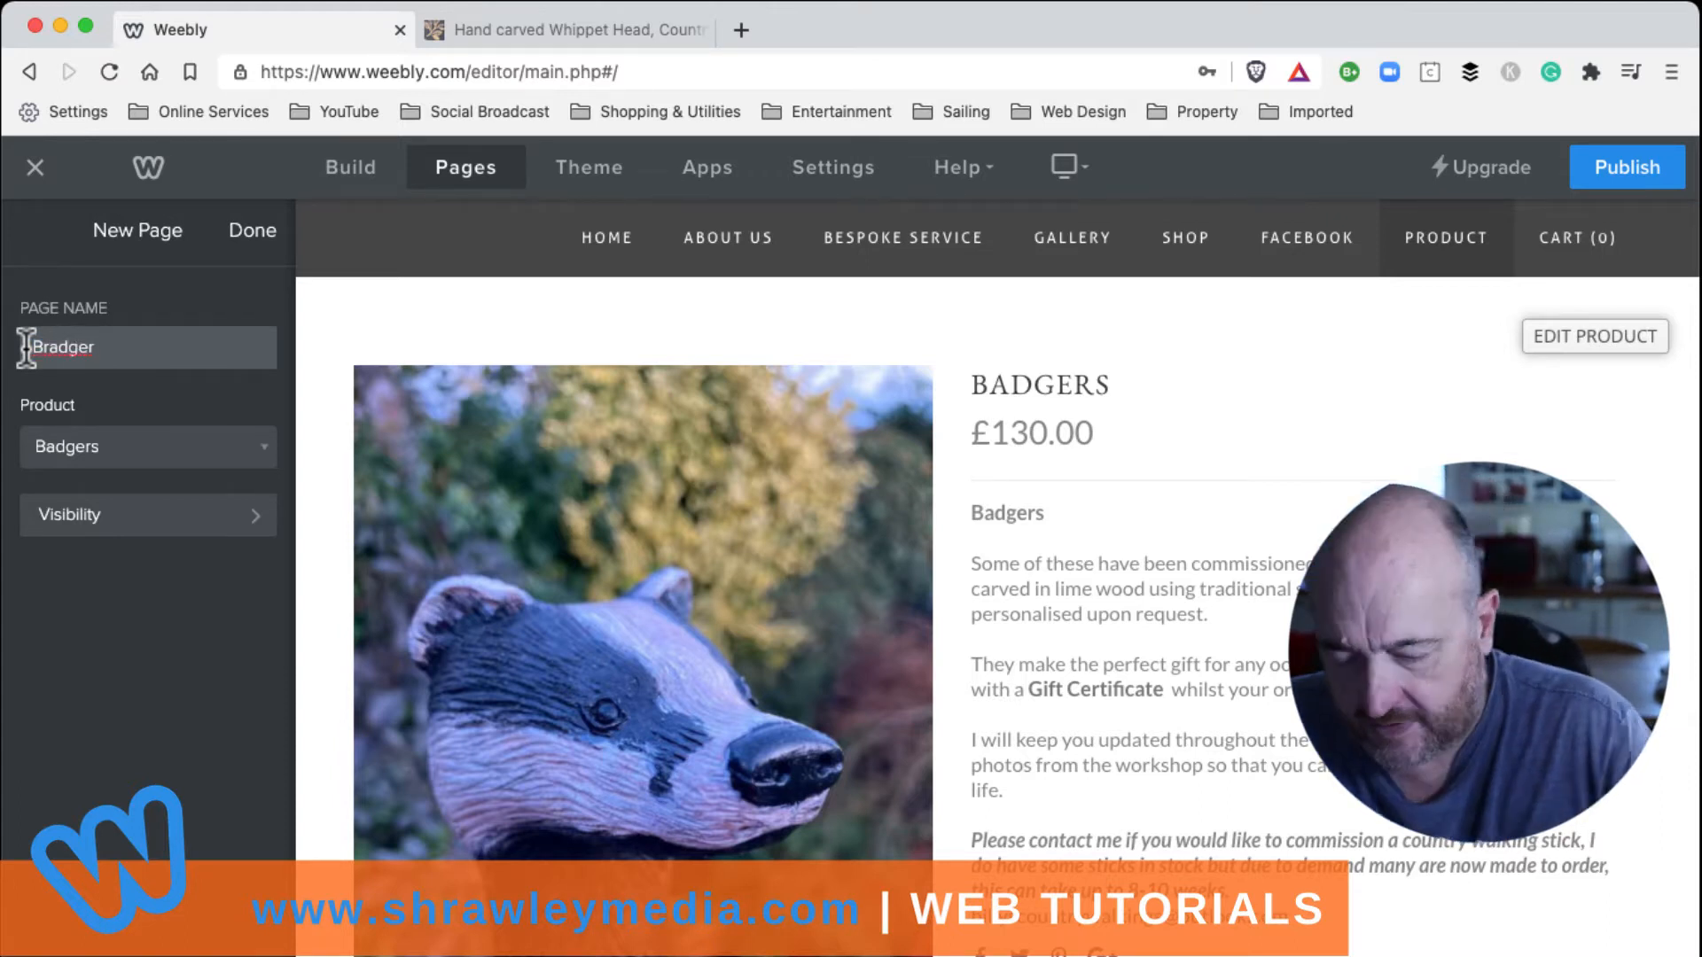
pyautogui.press('BackSpace')
pyautogui.press('BackSpace')
pyautogui.press('BackSpace')
pyautogui.press('BackSpace')
pyautogui.press('BackSpace')
pyautogui.press('BackSpace')
pyautogui.write('adger')
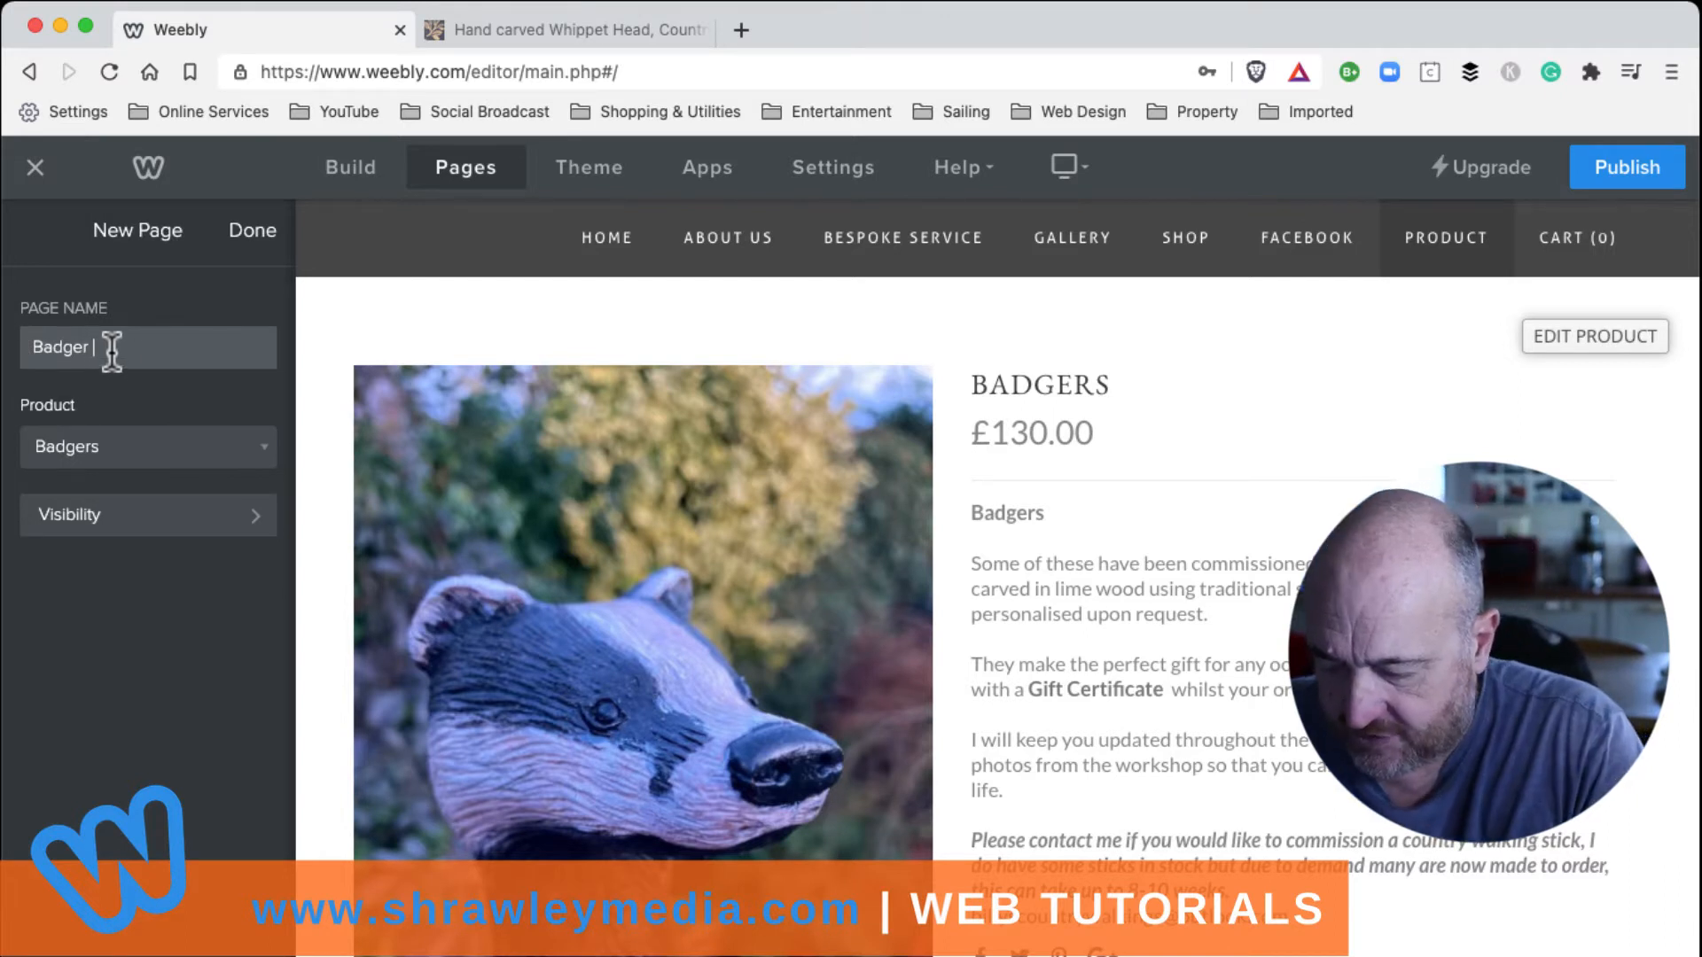
pyautogui.write('Country Wa;ling Stick')
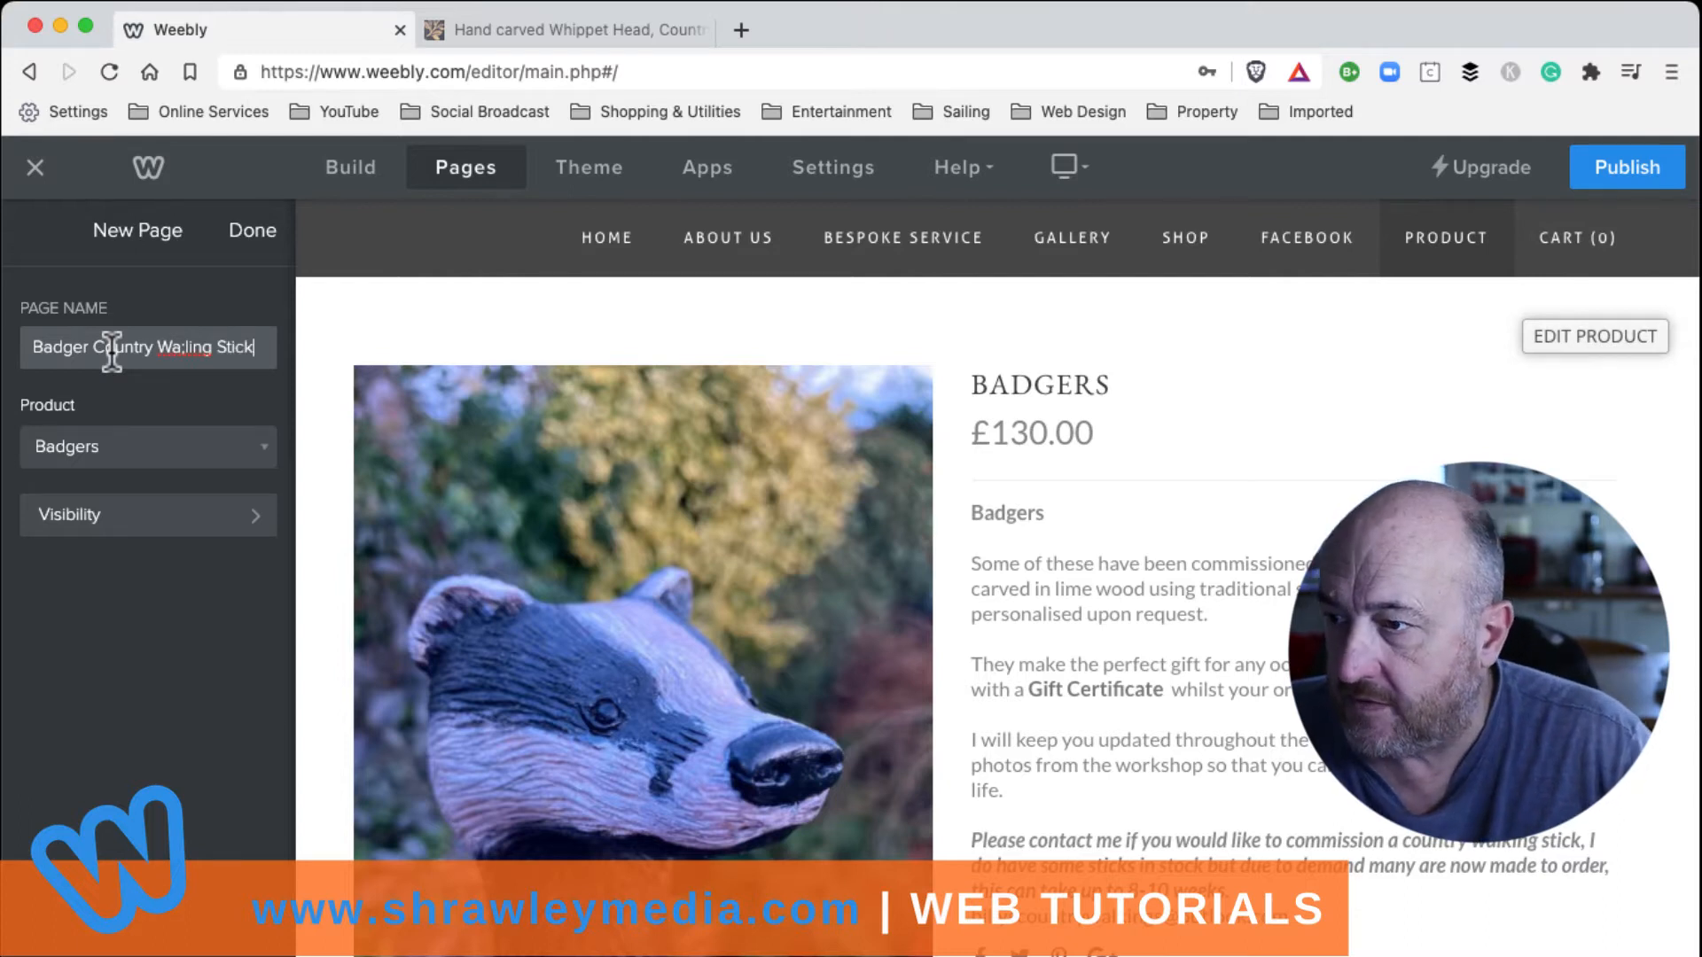
pyautogui.click(178, 347)
pyautogui.press('BackSpace')
pyautogui.write('l')
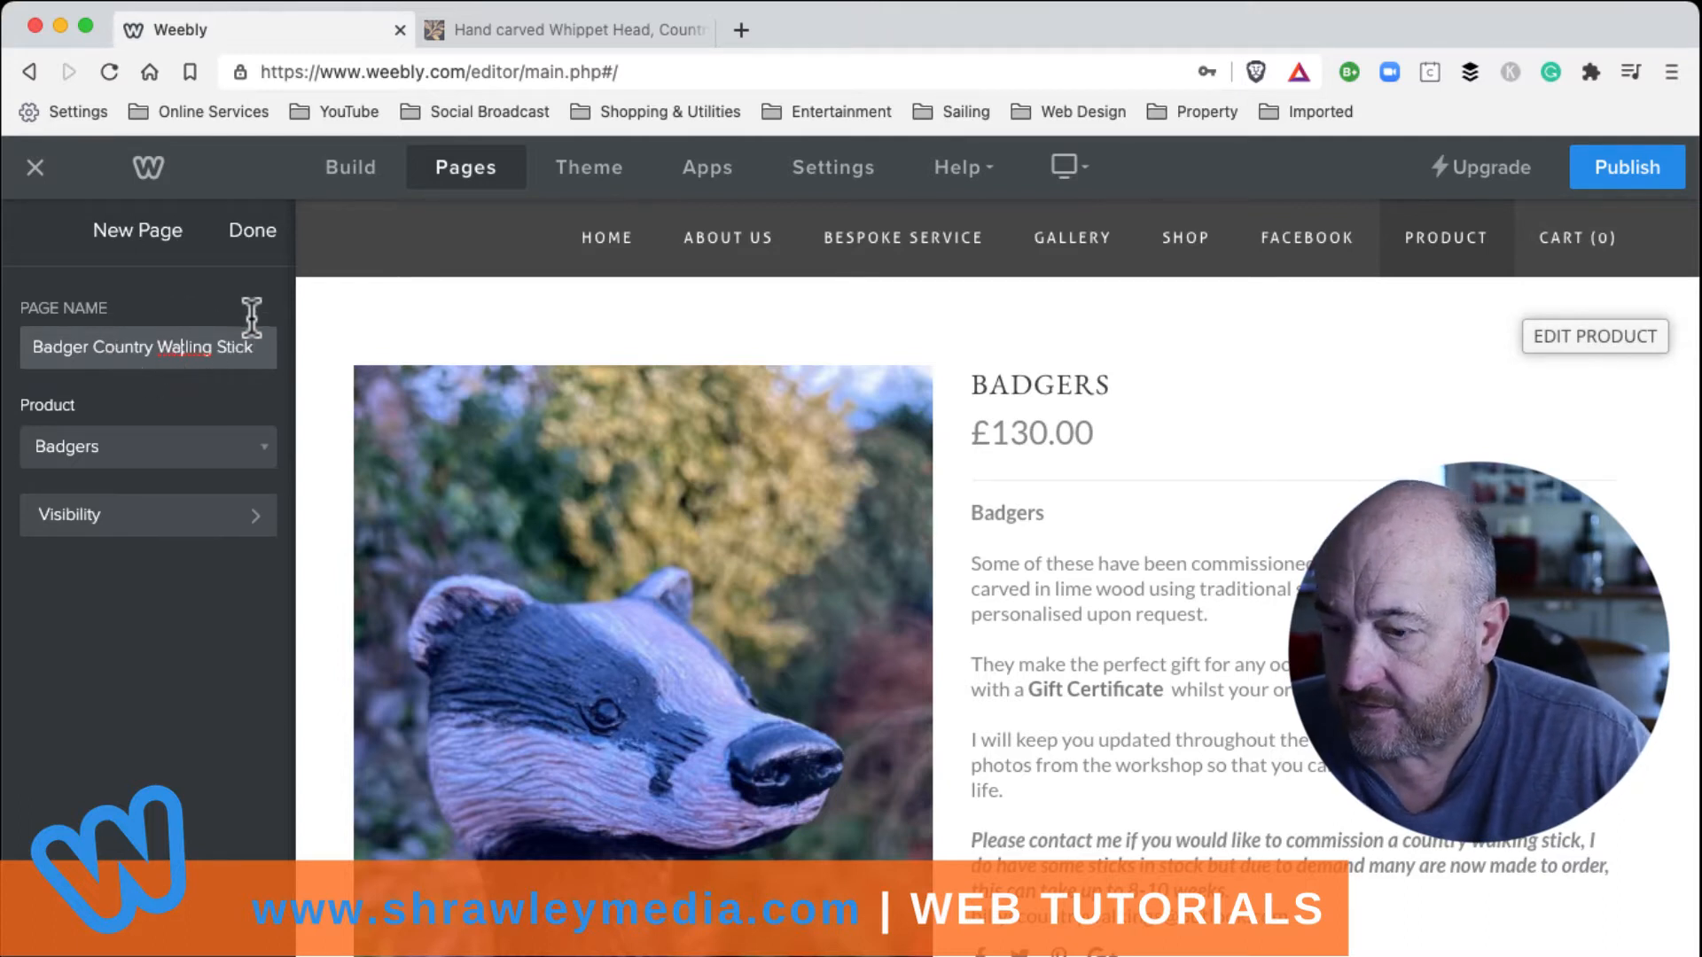
pyautogui.press('BackSpace')
pyautogui.press('BackSpace')
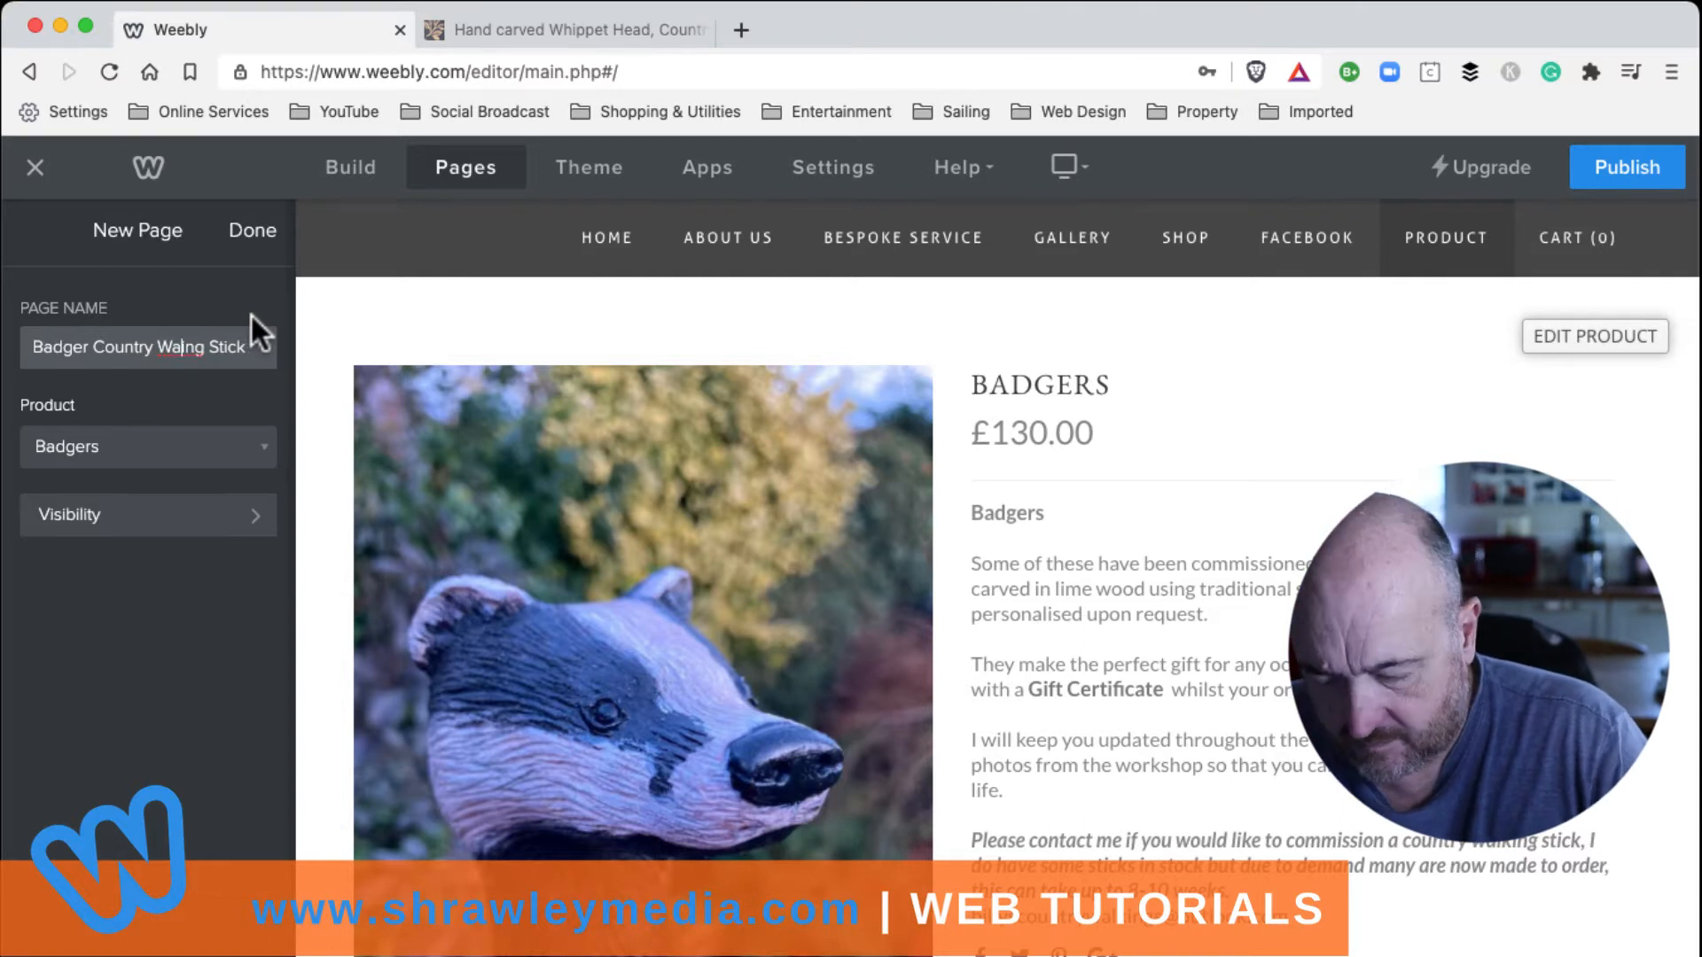
pyautogui.write('lki')
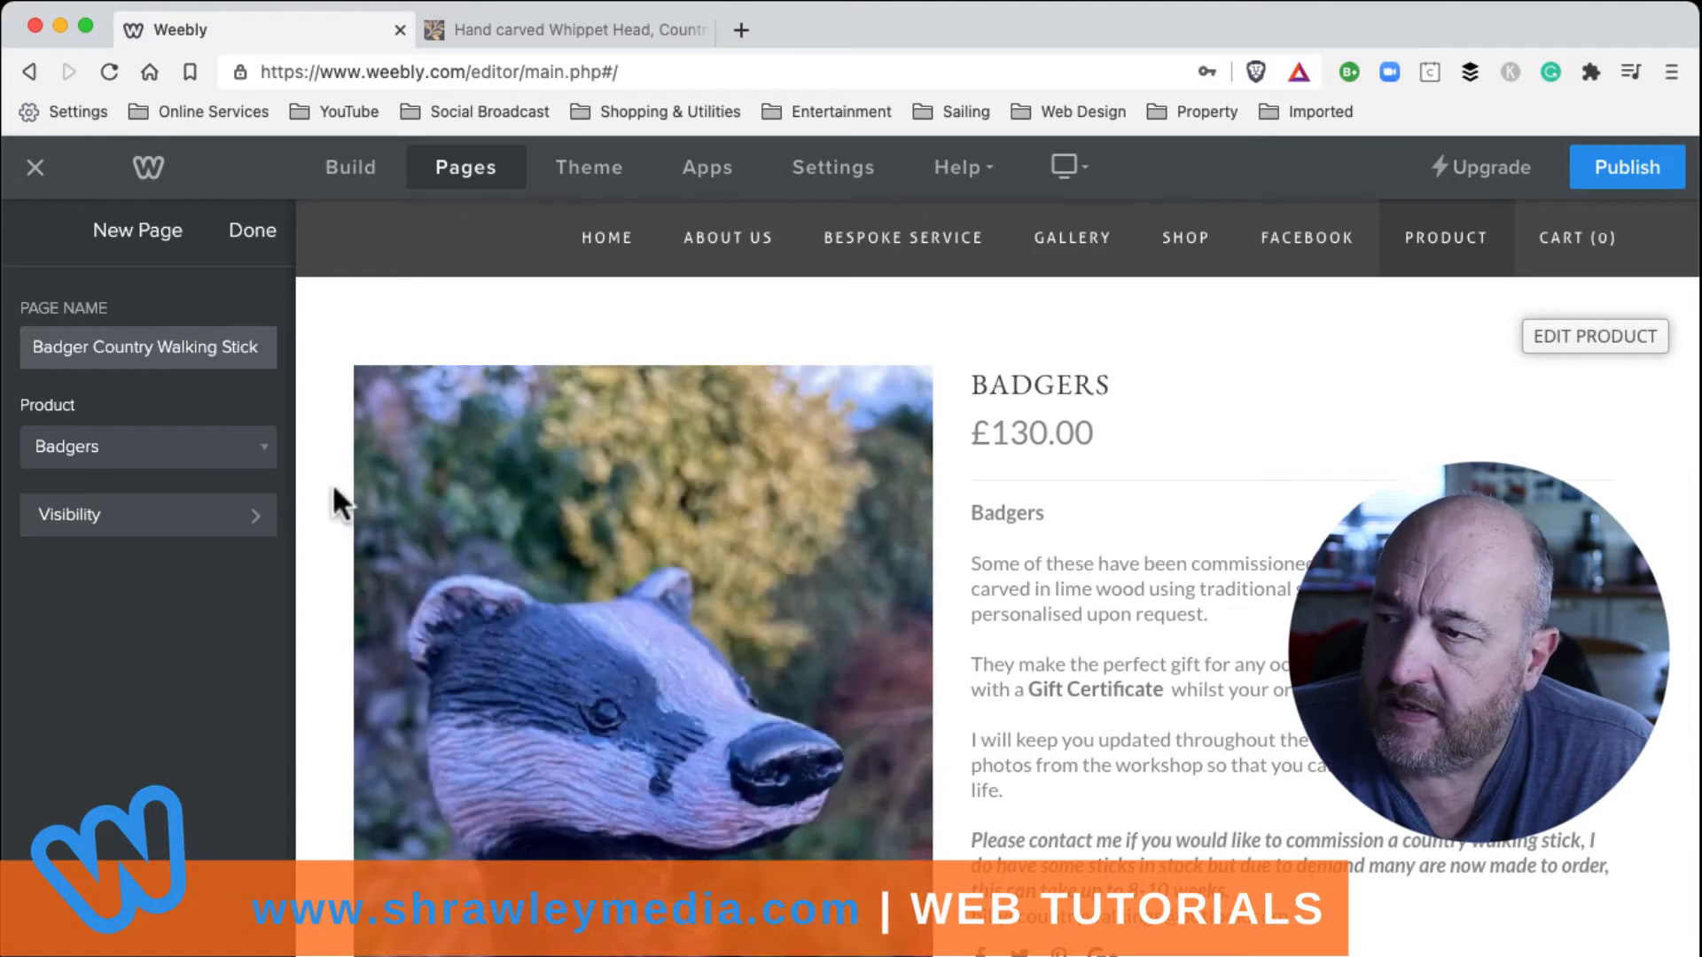
# Step: Save the new page and nest it as a subpage beneath Shop in the page list
pyautogui.click(264, 246)
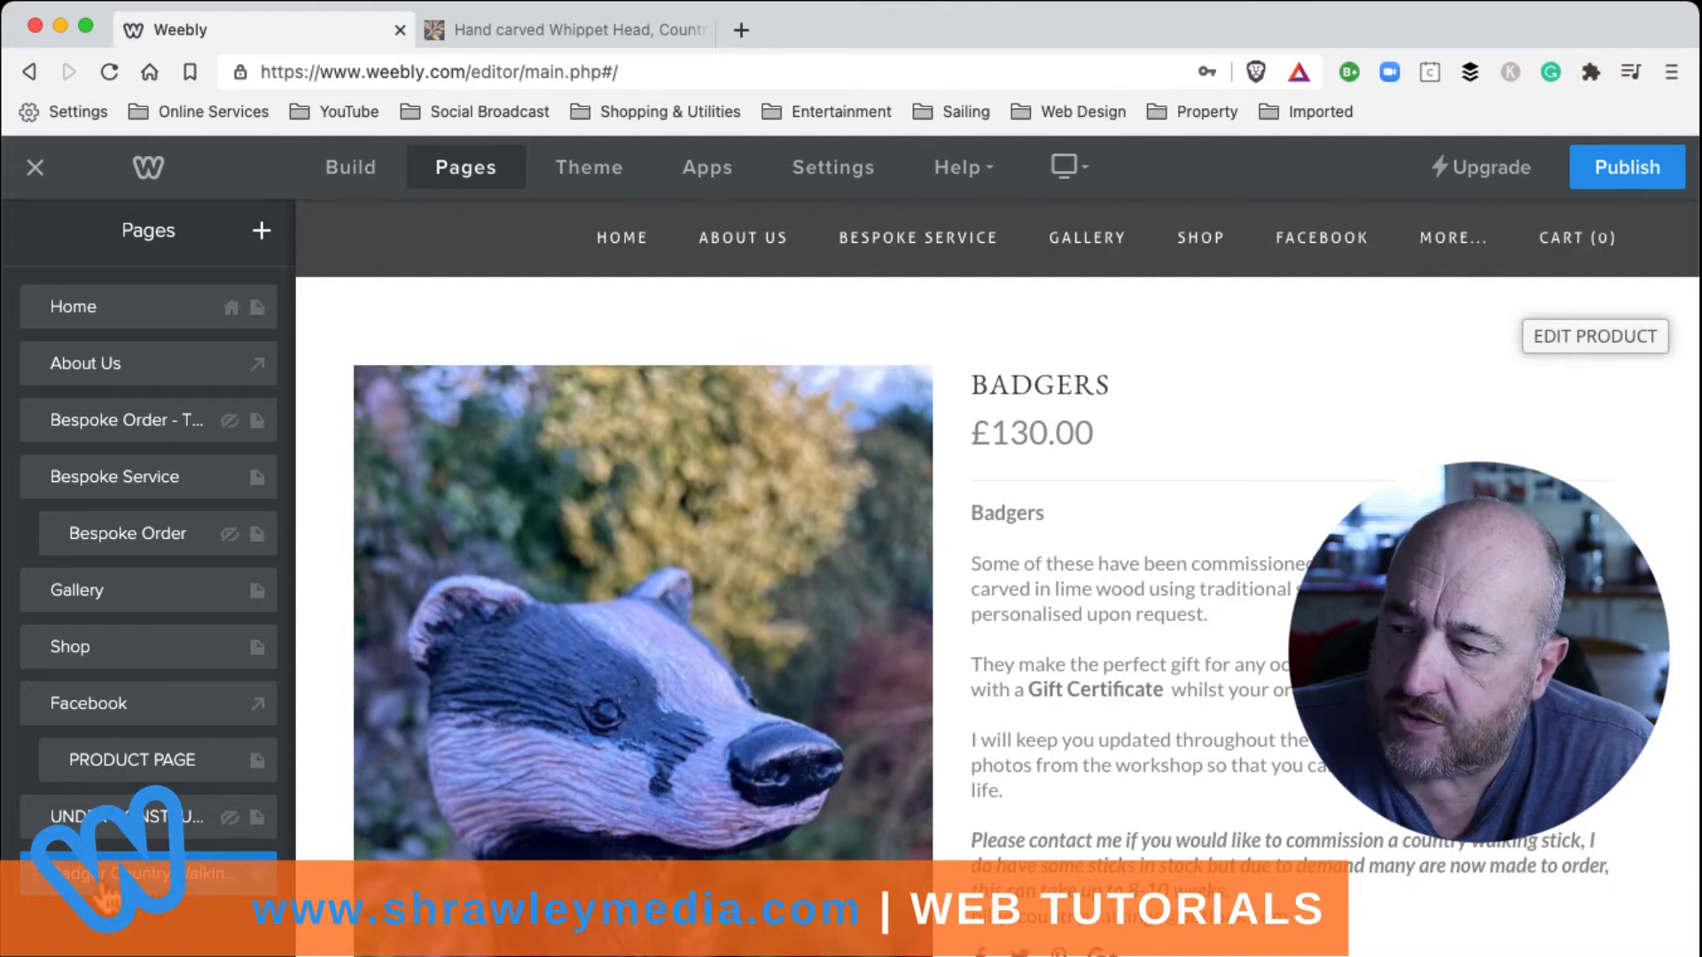
pyautogui.moveTo(32, 878); pyautogui.dragTo(48, 727)
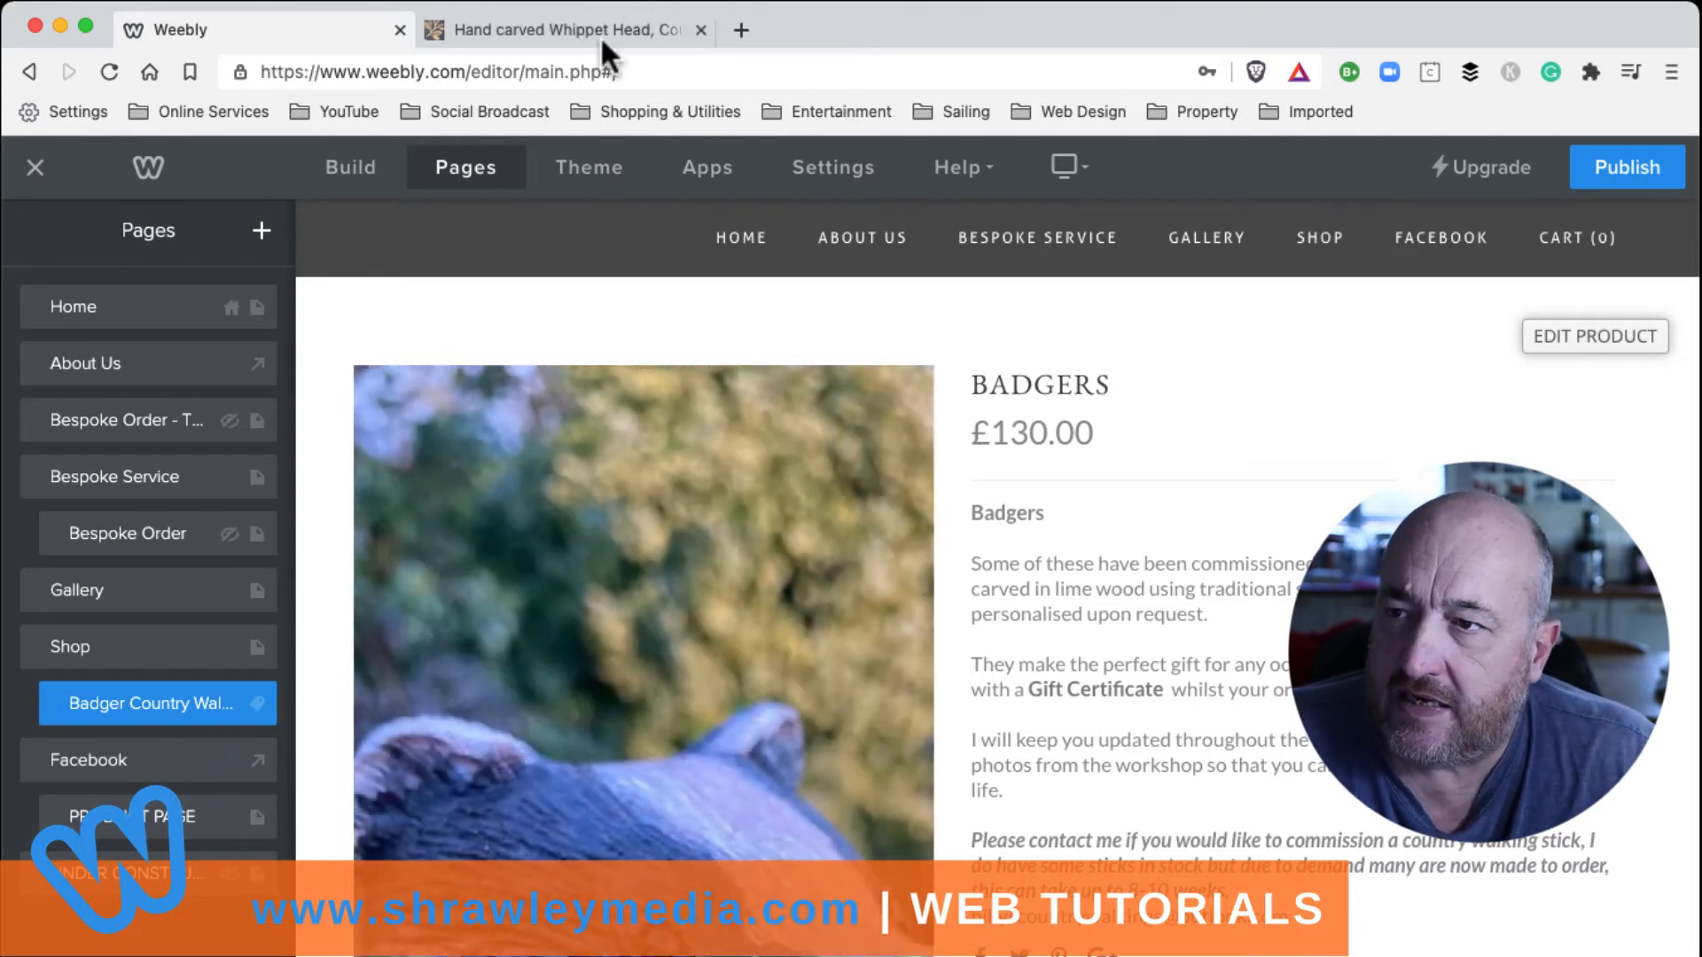
# Step: Switch to the live website and examine the Badgers product page reached through the shop
pyautogui.click(575, 32)
pyautogui.scroll(10, 783, 403)
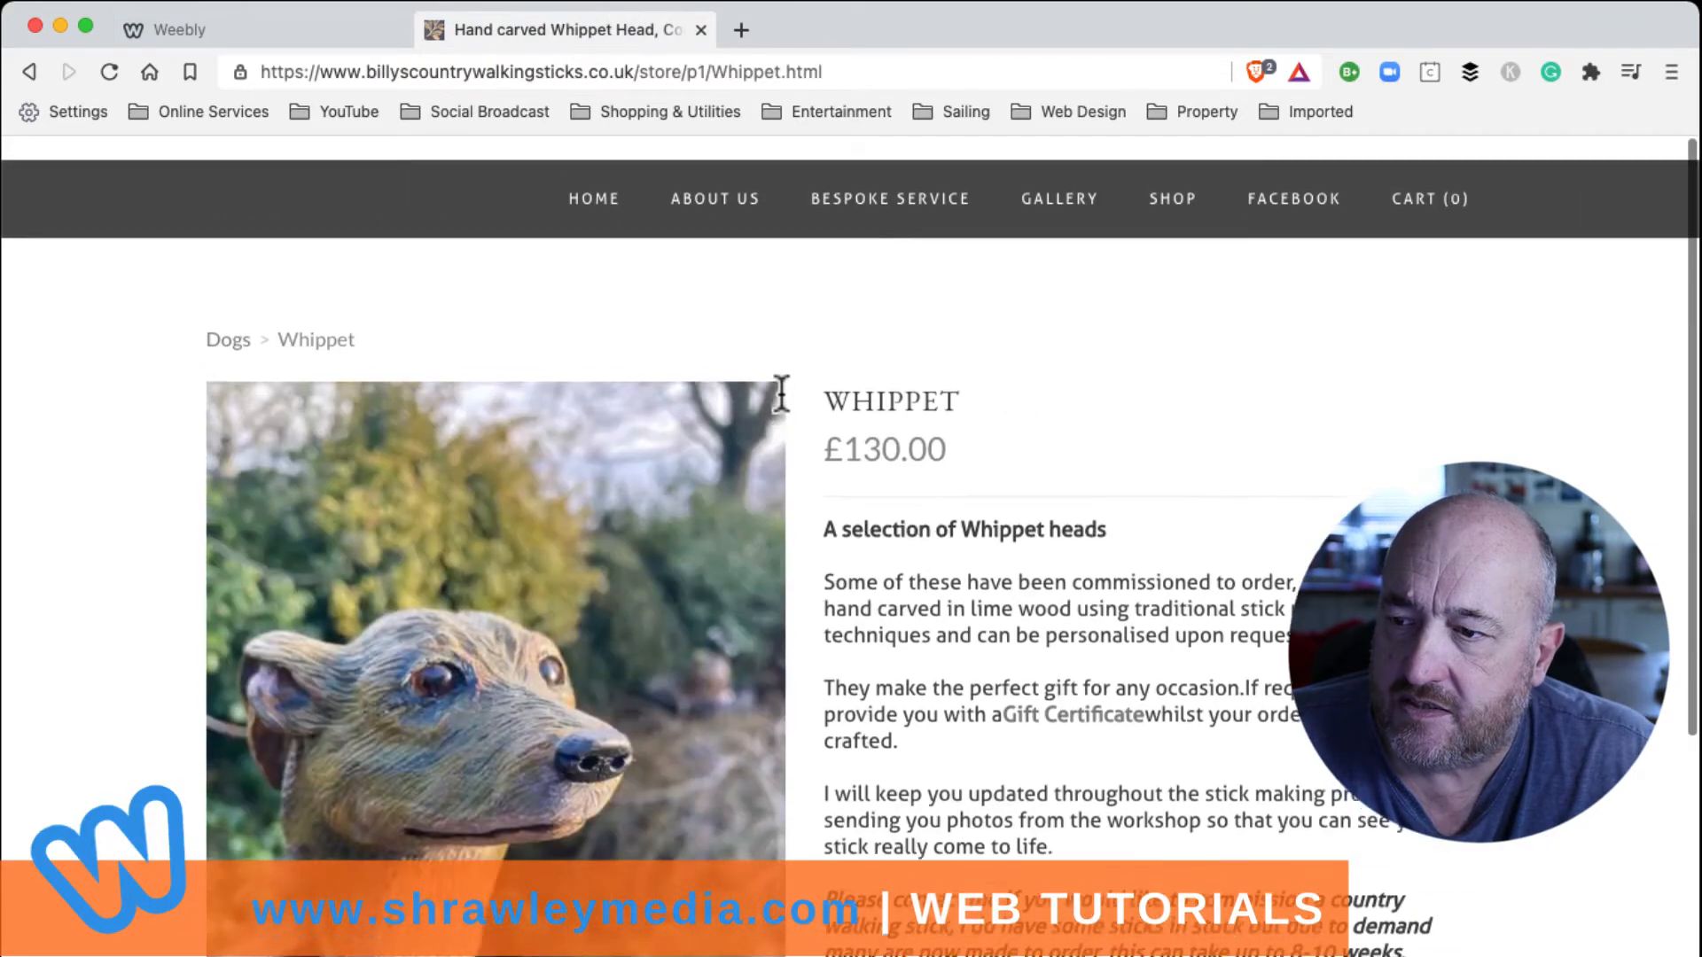
pyautogui.click(1174, 184)
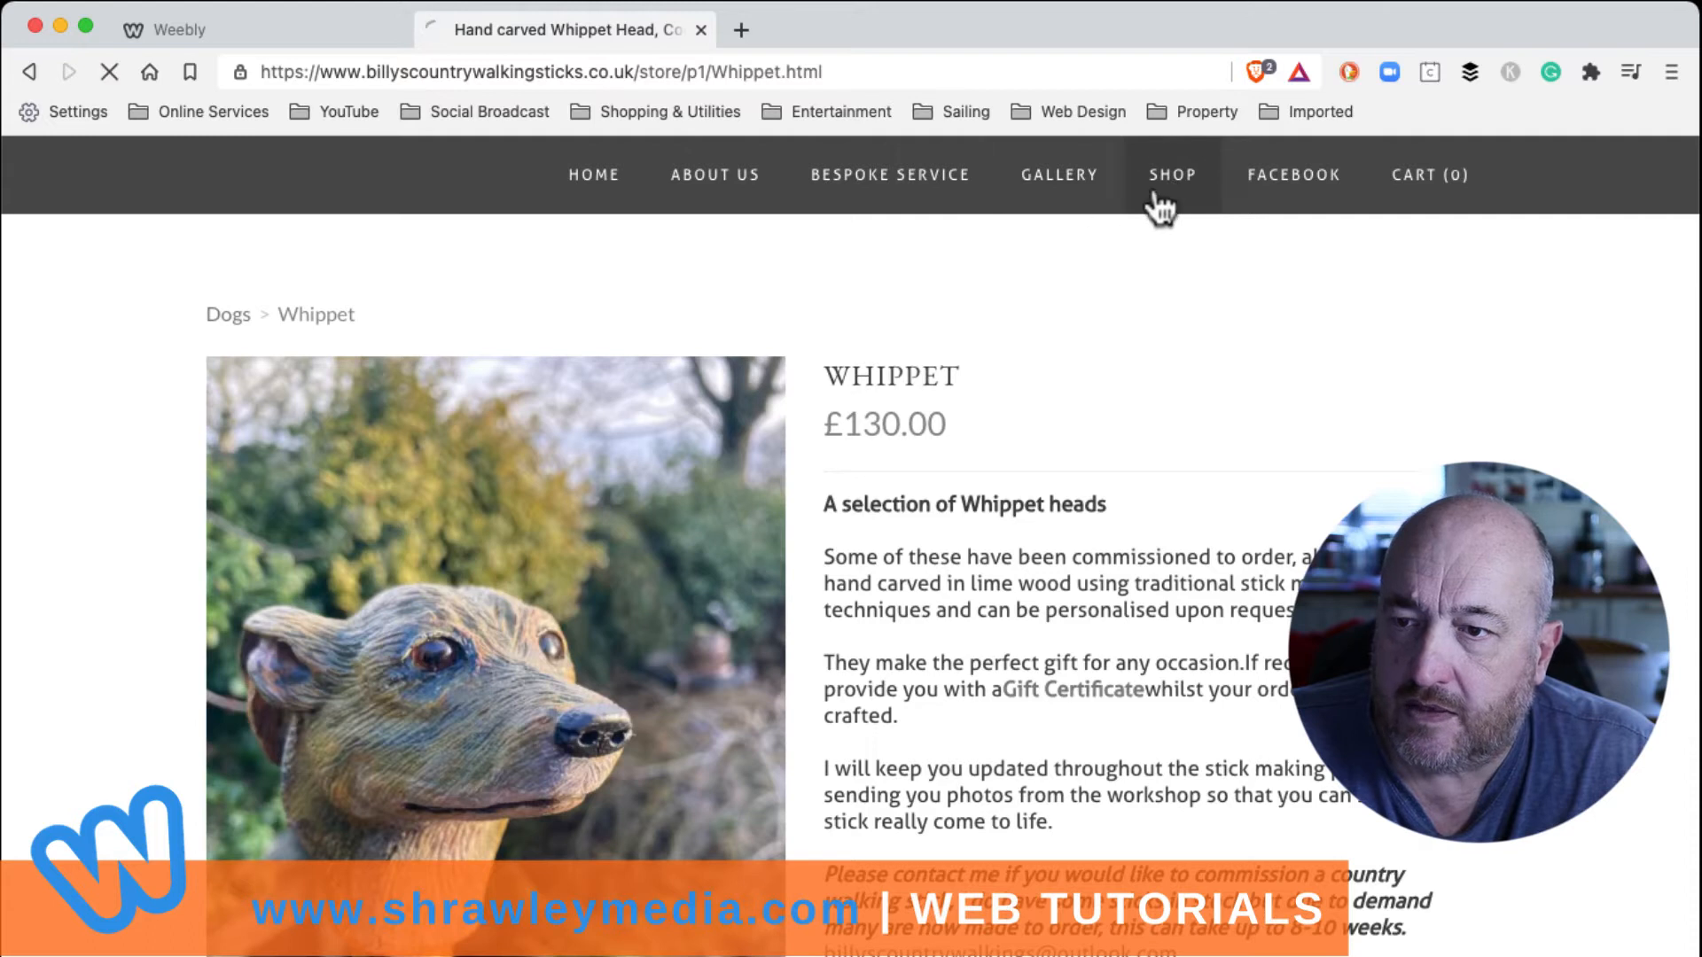
pyautogui.scroll(-10, 816, 505)
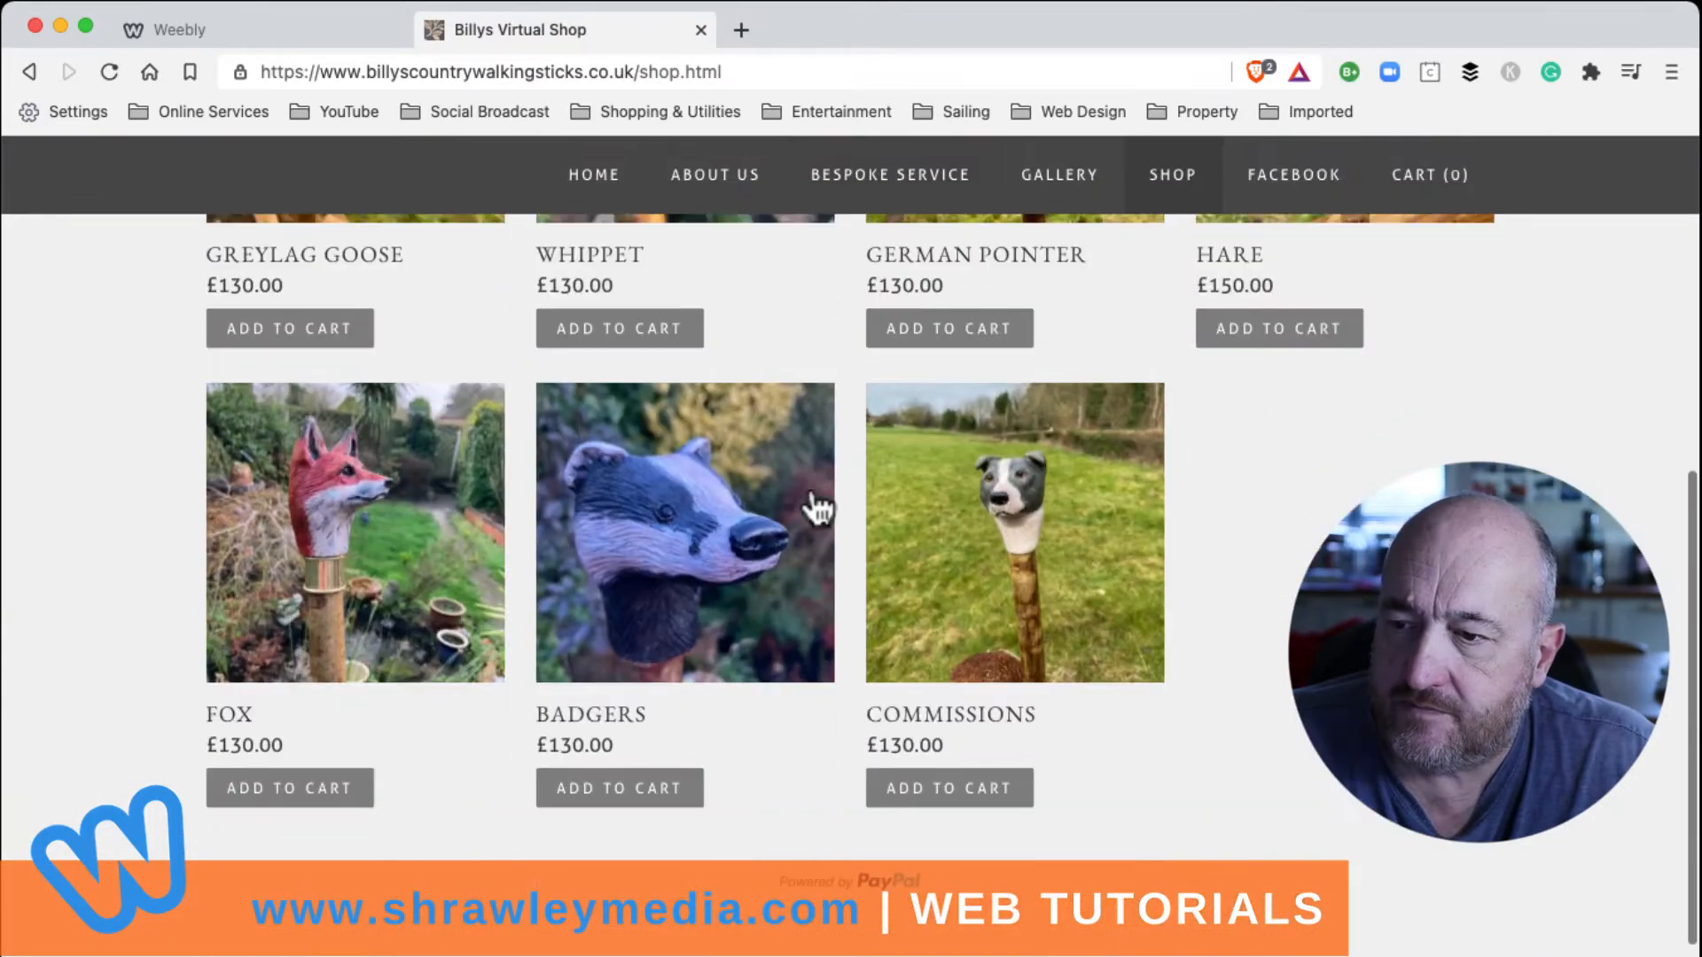
pyautogui.click(733, 528)
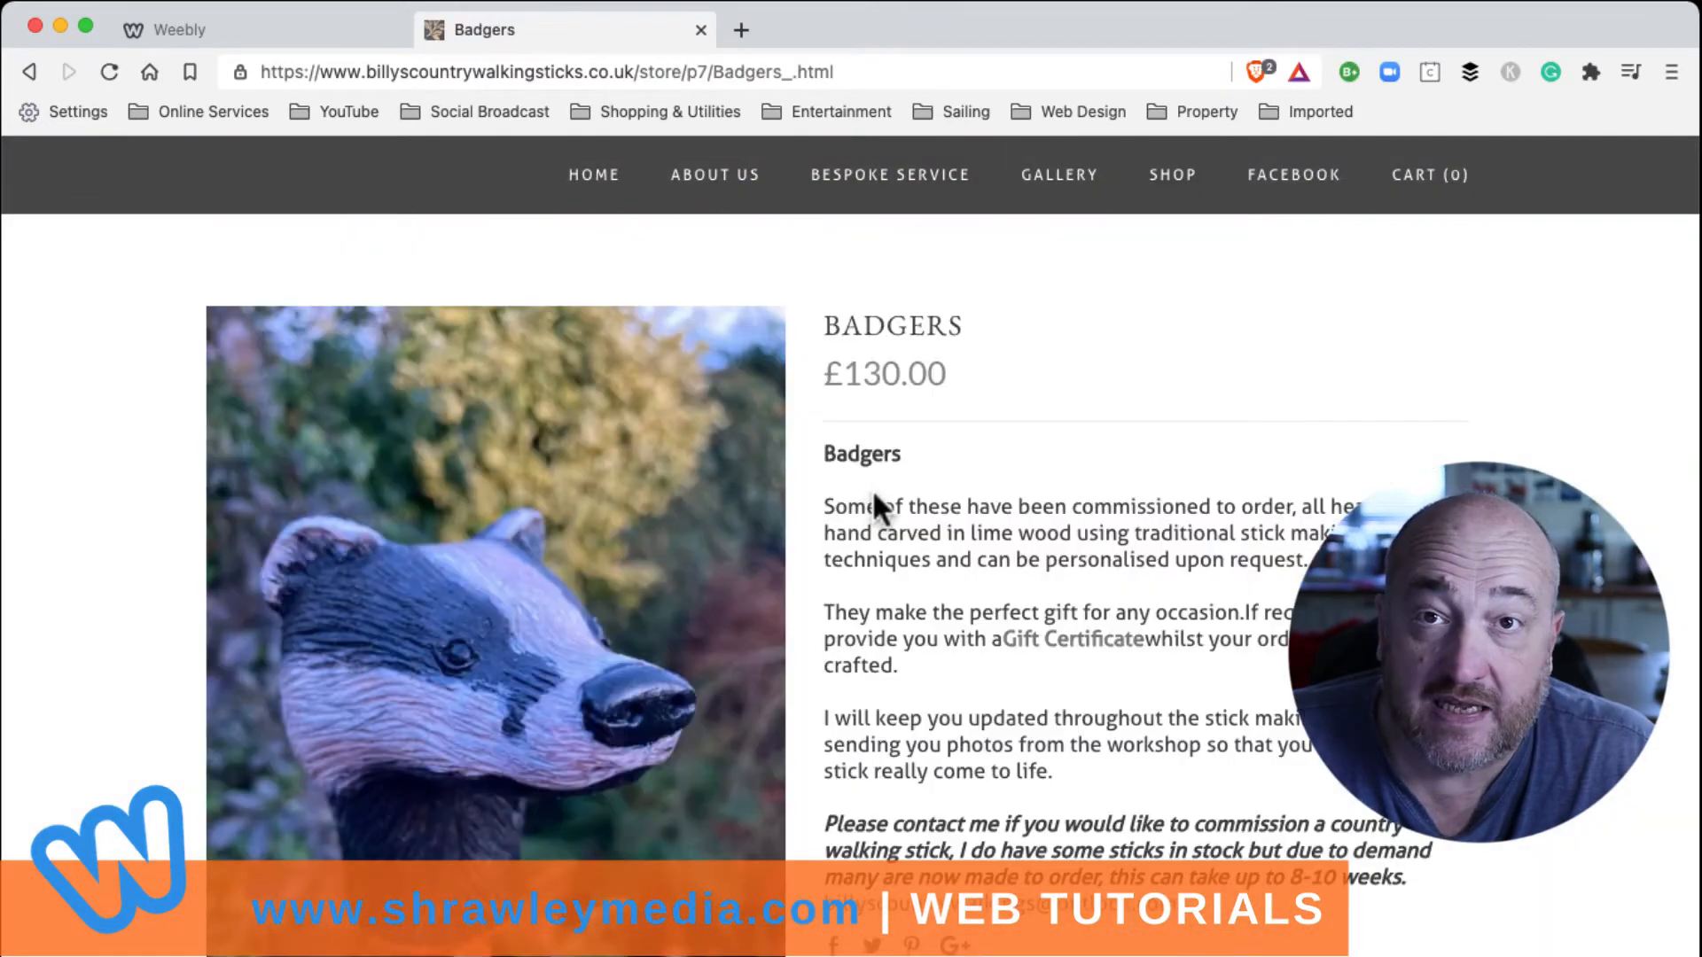
pyautogui.scroll(-3, 1000, 513)
pyautogui.scroll(3, 1000, 507)
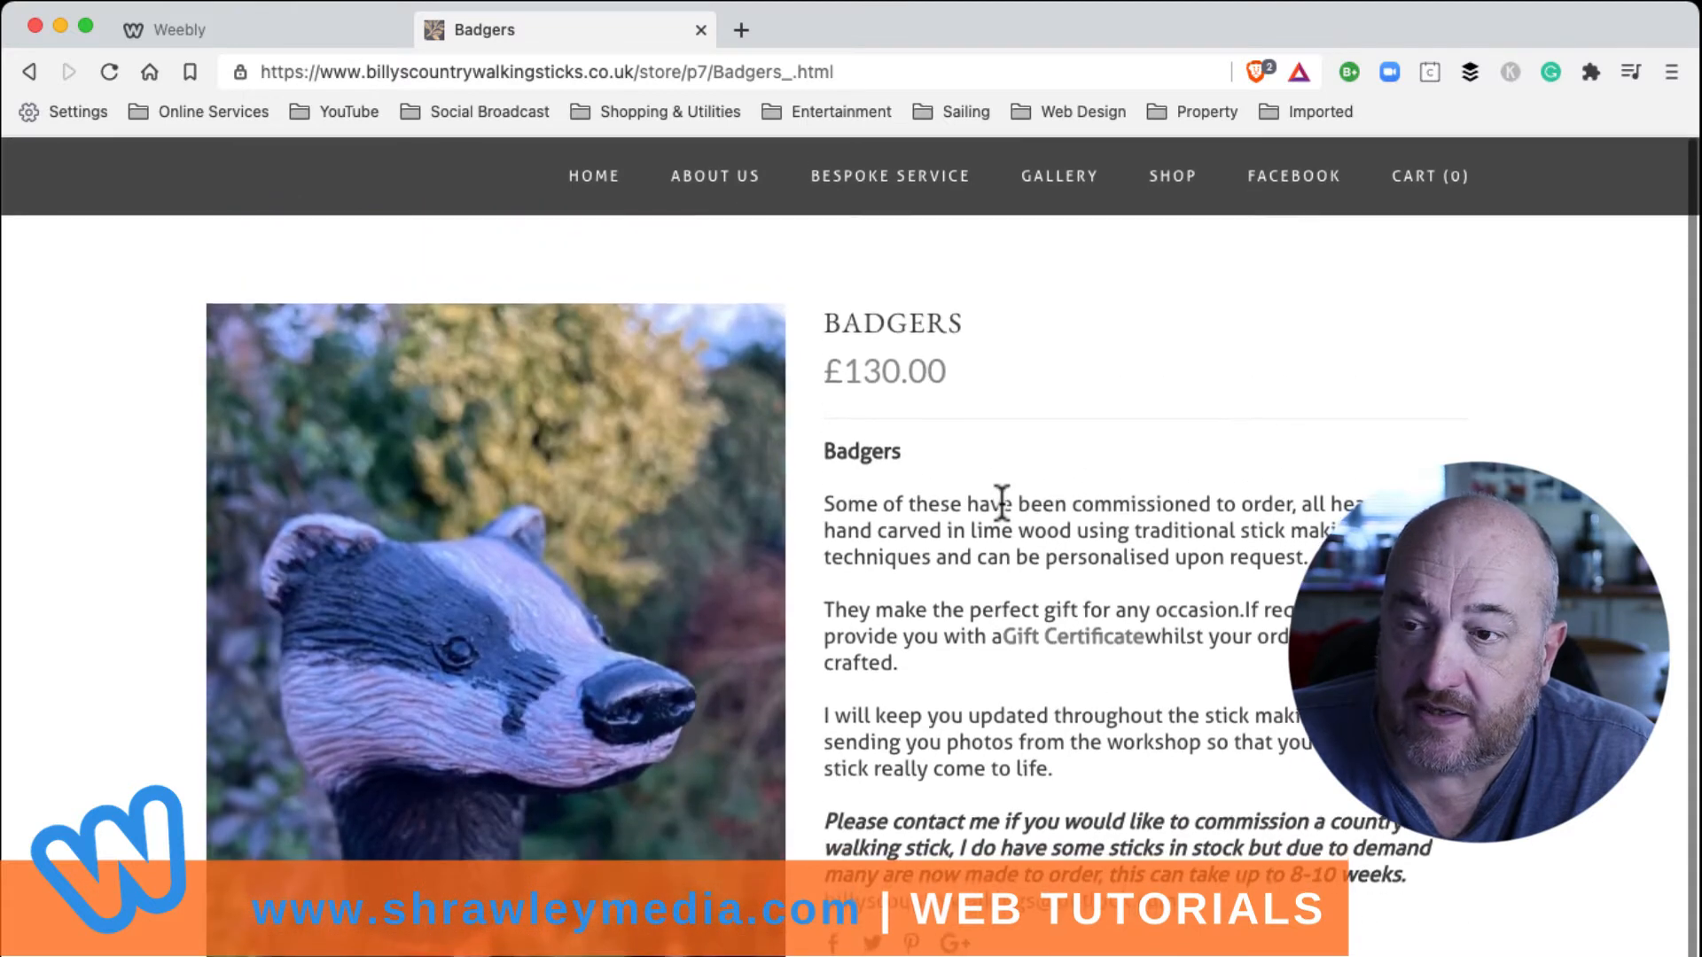
pyautogui.scroll(-3, 1002, 502)
pyautogui.scroll(3, 1002, 502)
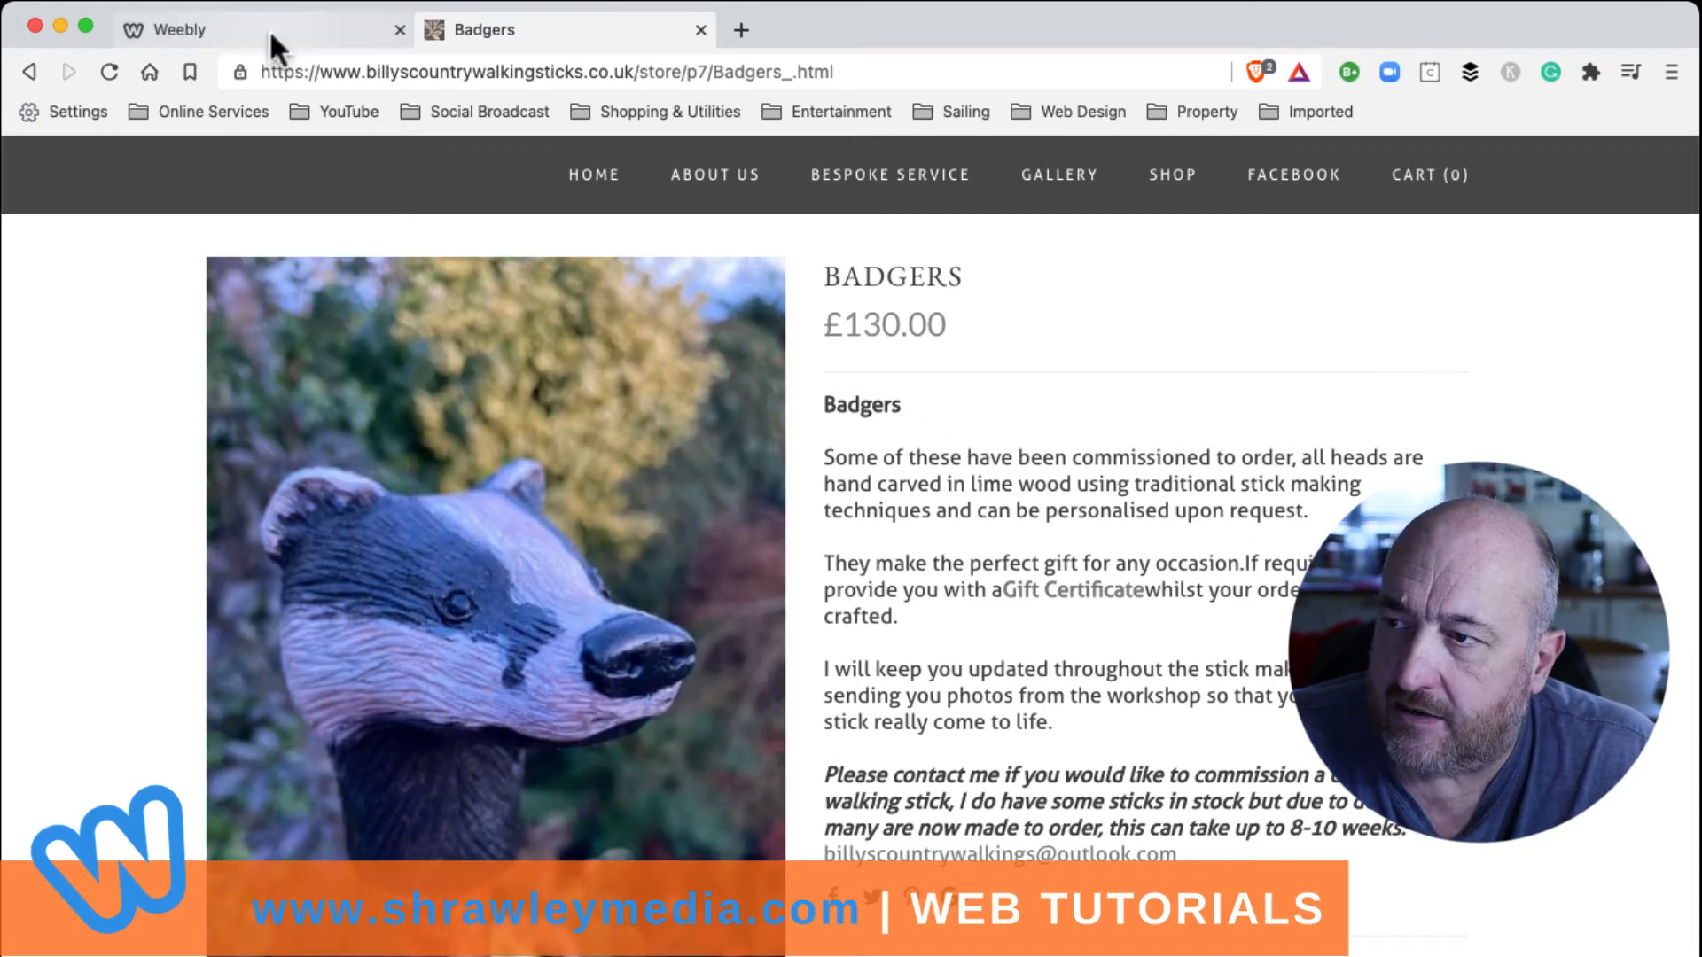
# Step: Return to the Weebly editor and add a text element to the badger page's empty long description area
pyautogui.click(268, 29)
pyautogui.scroll(-7, 772, 584)
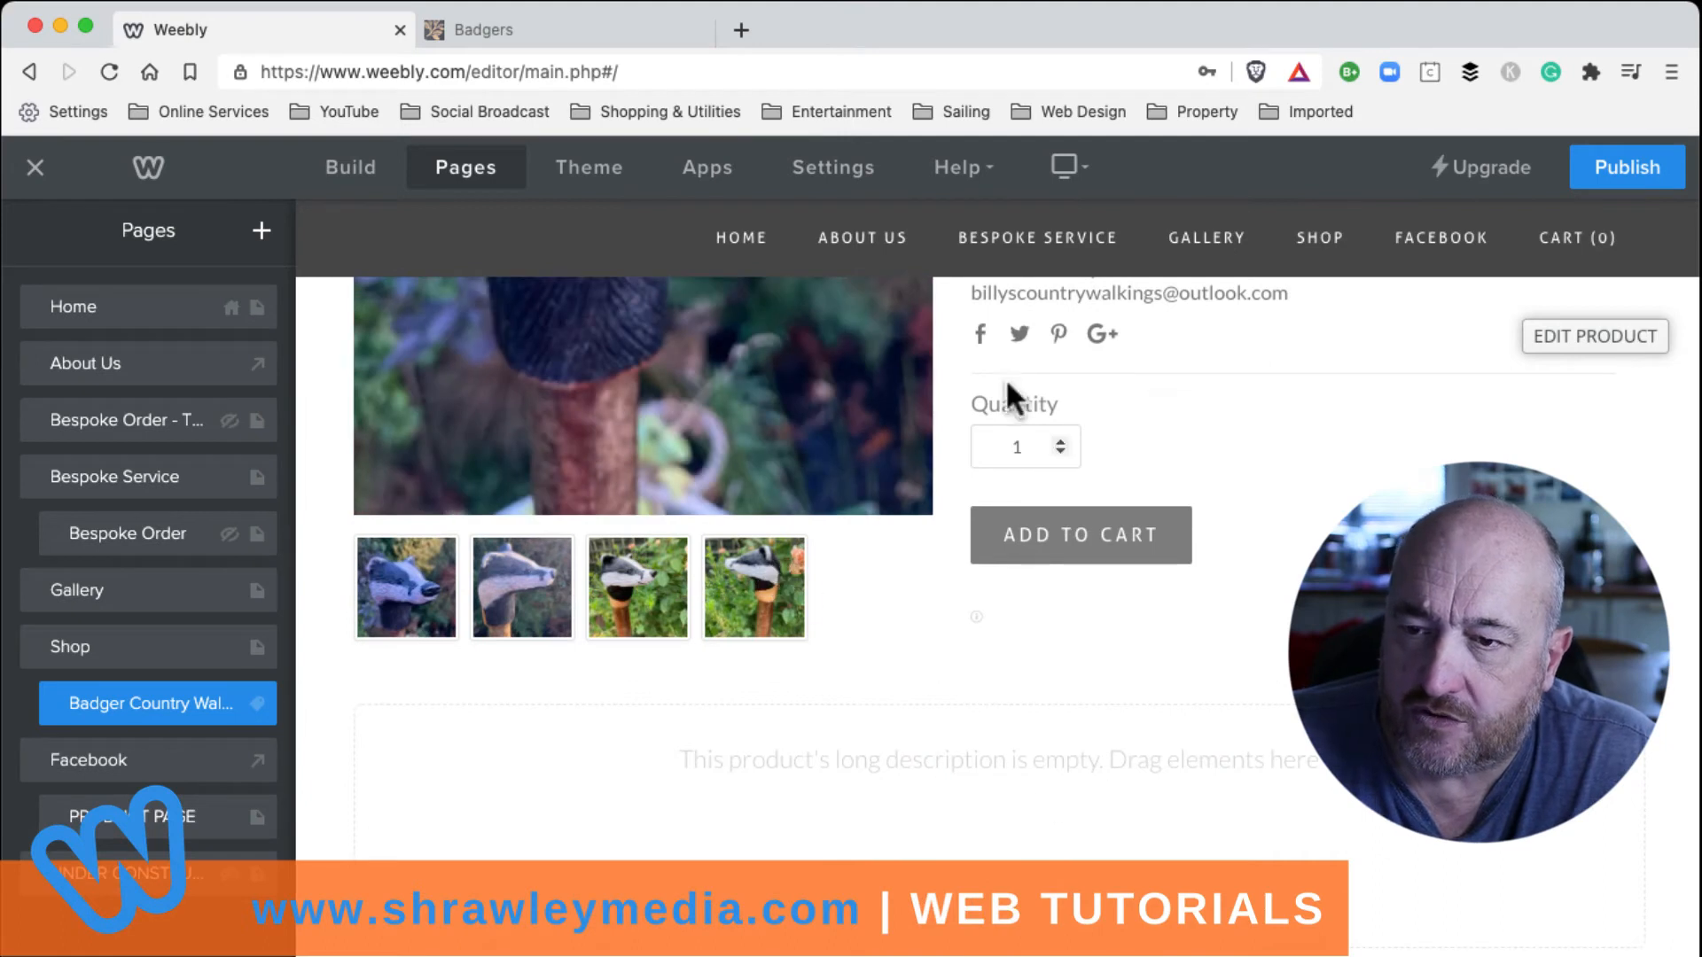
pyautogui.scroll(7, 1007, 374)
pyautogui.scroll(-7, 959, 421)
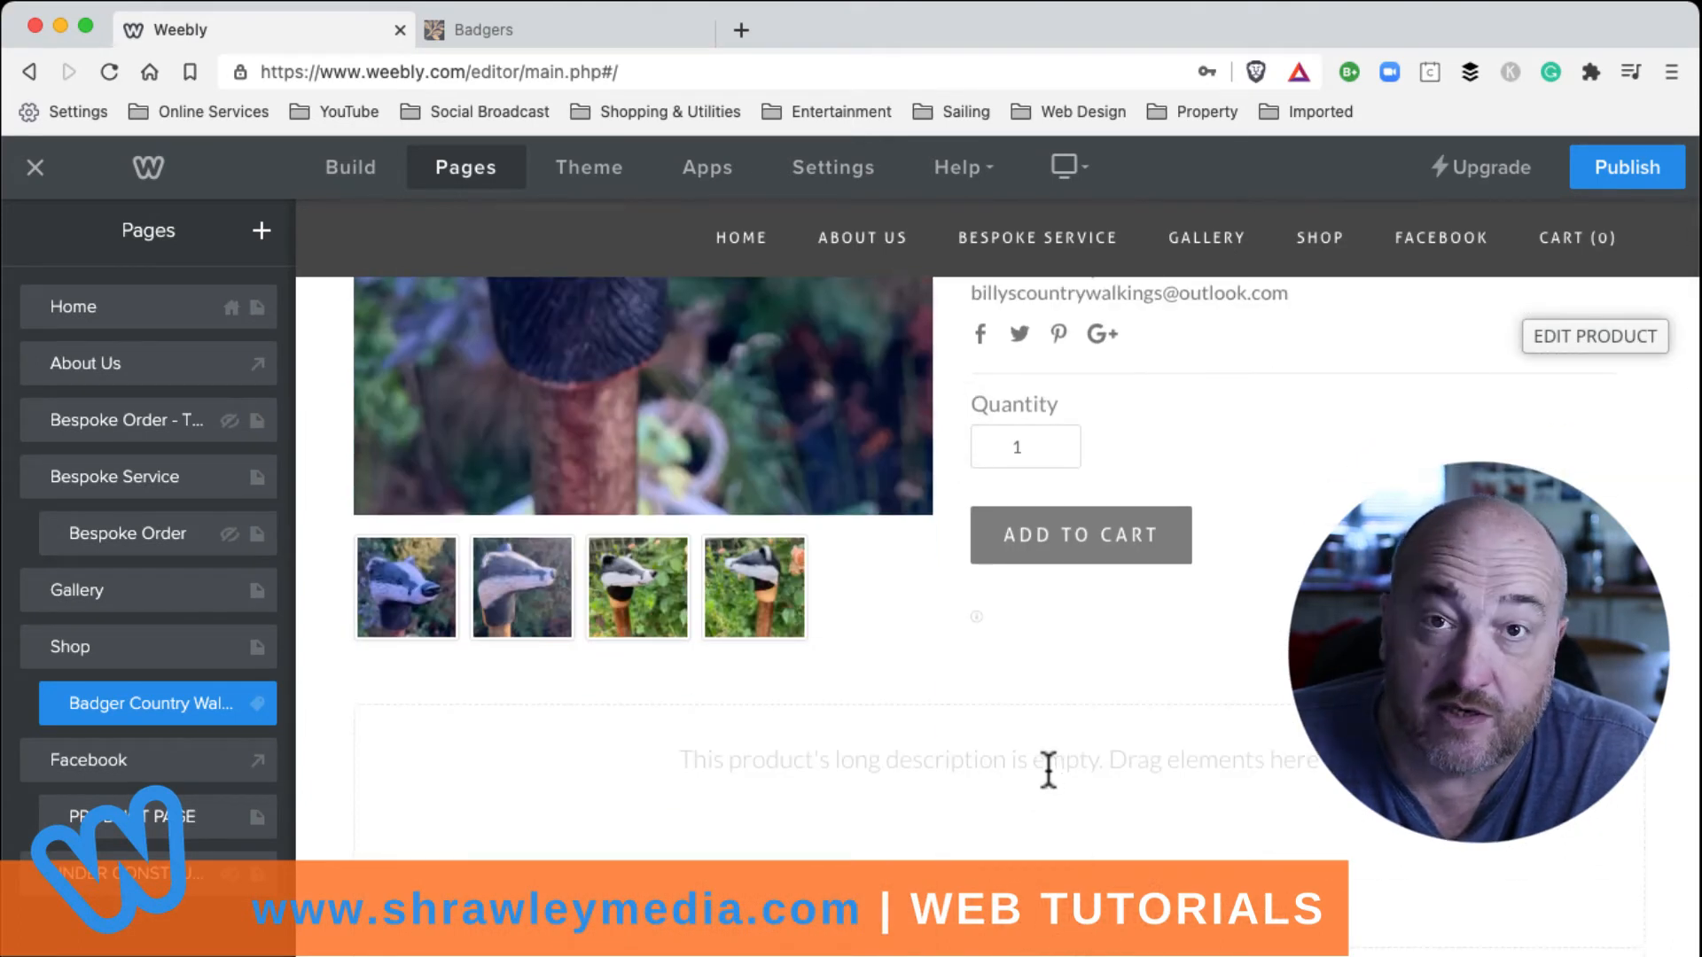
pyautogui.click(346, 170)
pyautogui.moveTo(202, 321); pyautogui.dragTo(645, 874)
pyautogui.moveTo(633, 873); pyautogui.dragTo(646, 866)
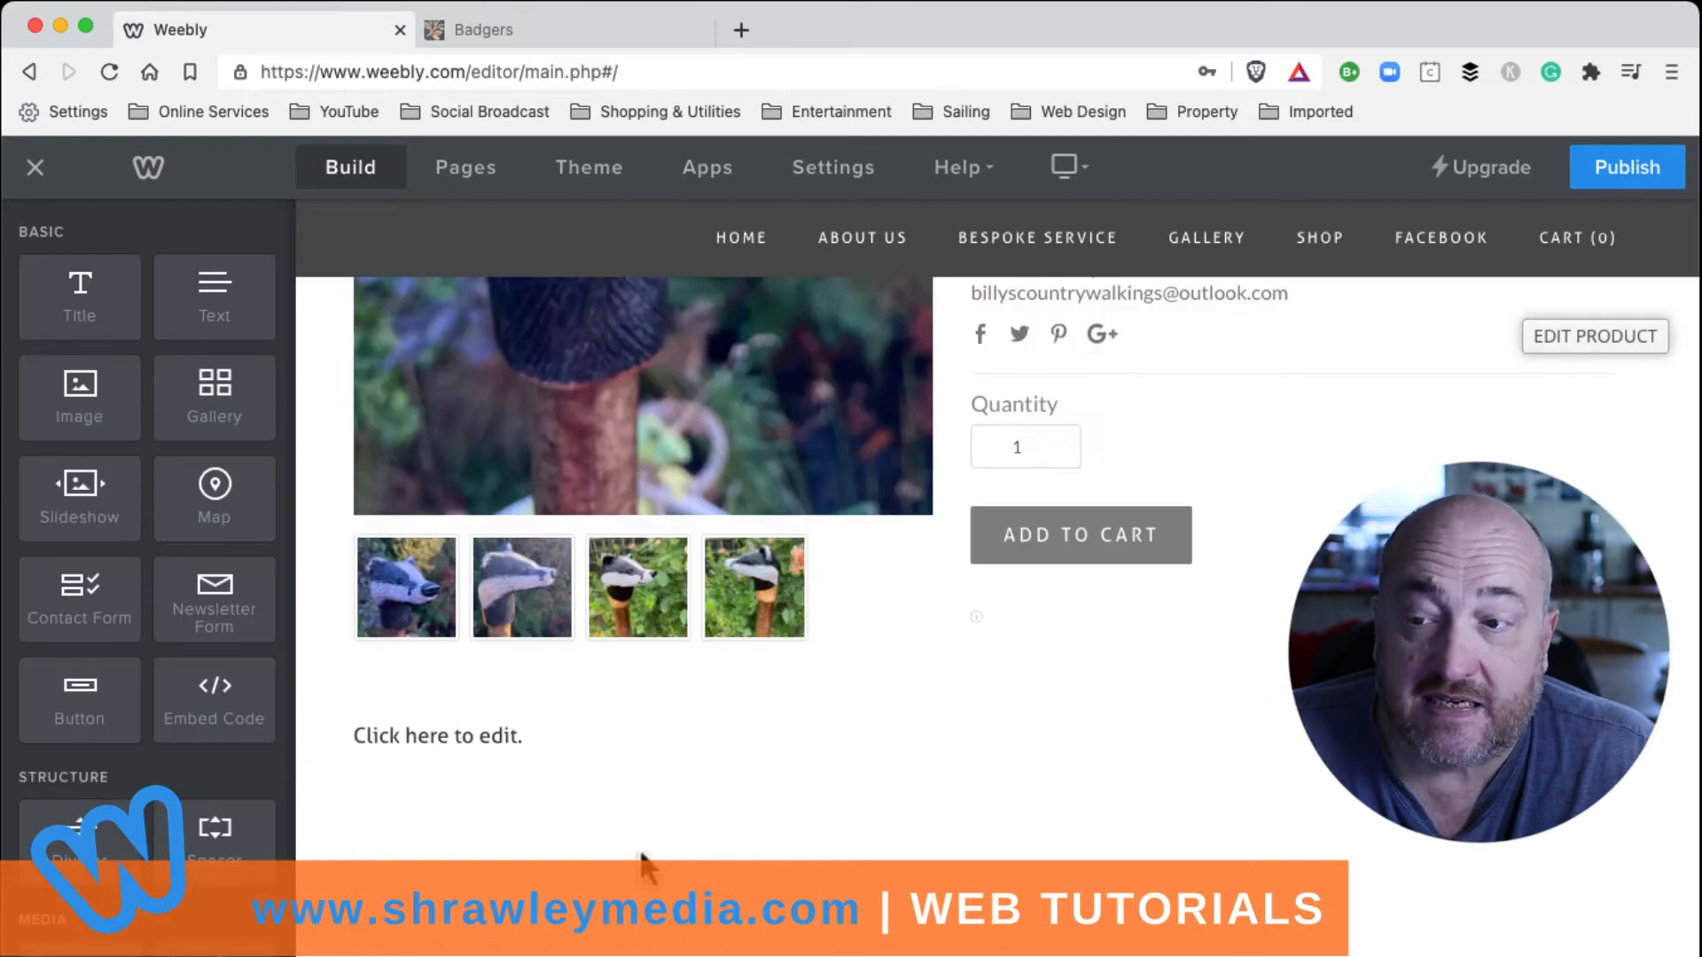
# Step: Replace the placeholder text with the copied delivery, stick length, shank and shipping details, and insert a space after "DELIVERY TIME"
pyautogui.click(525, 735)
pyautogui.moveTo(525, 735); pyautogui.dragTo(343, 736)
pyautogui.rightClick(429, 736)
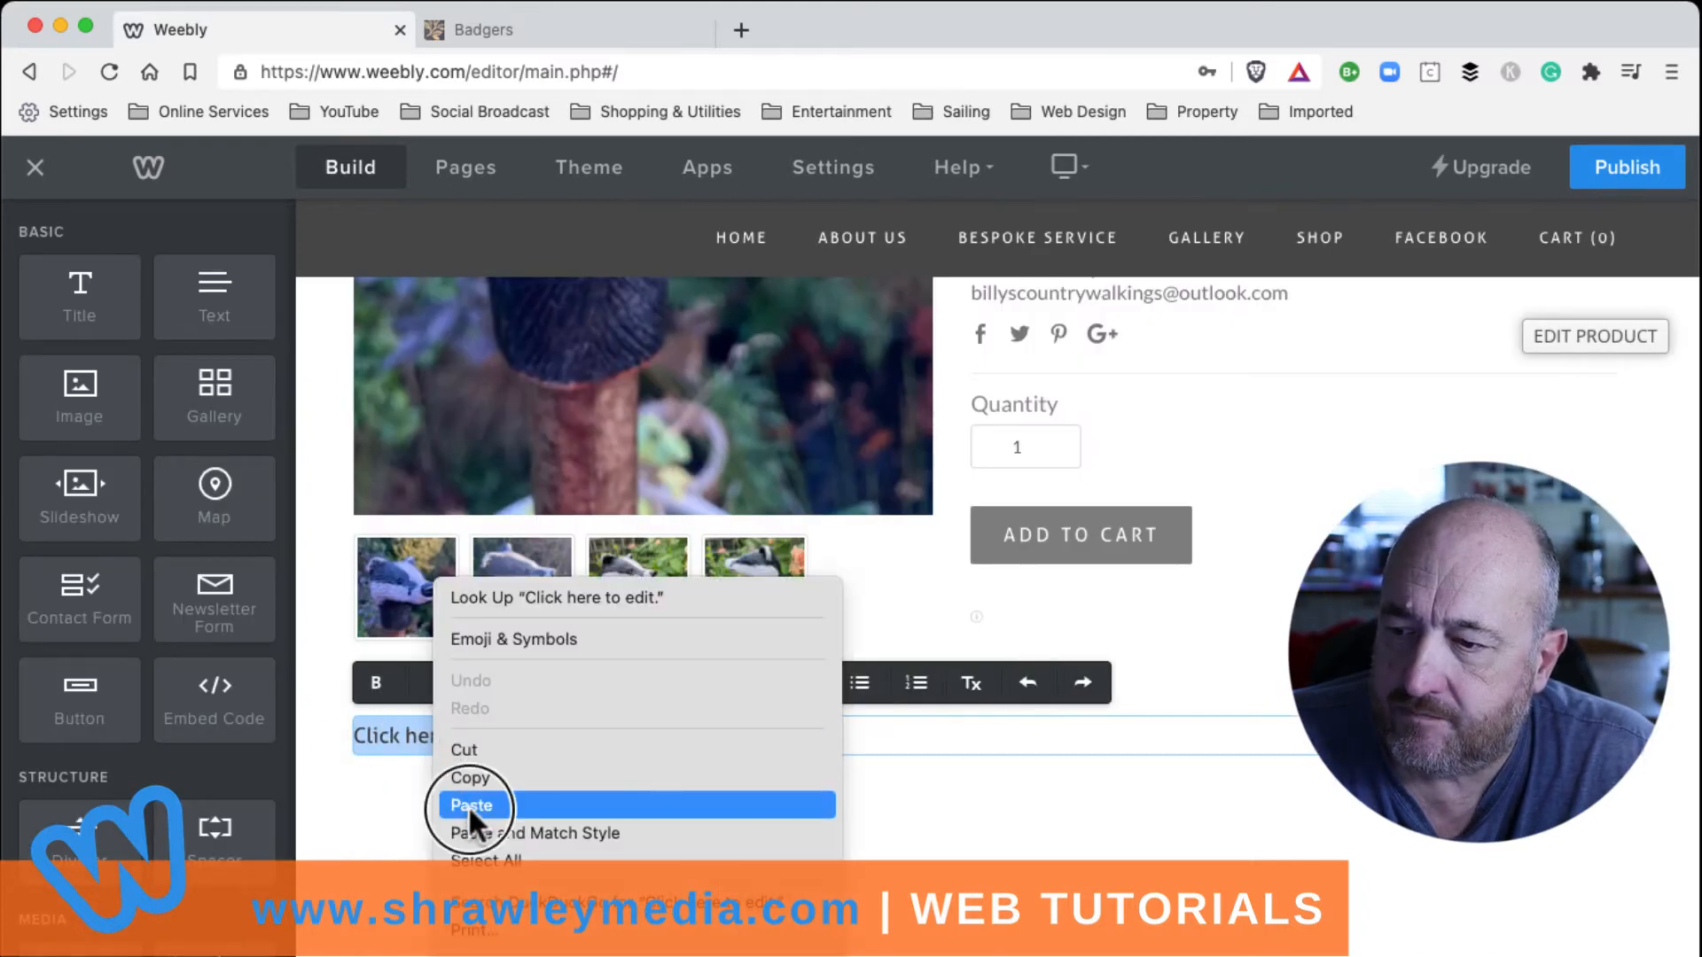
pyautogui.click(469, 805)
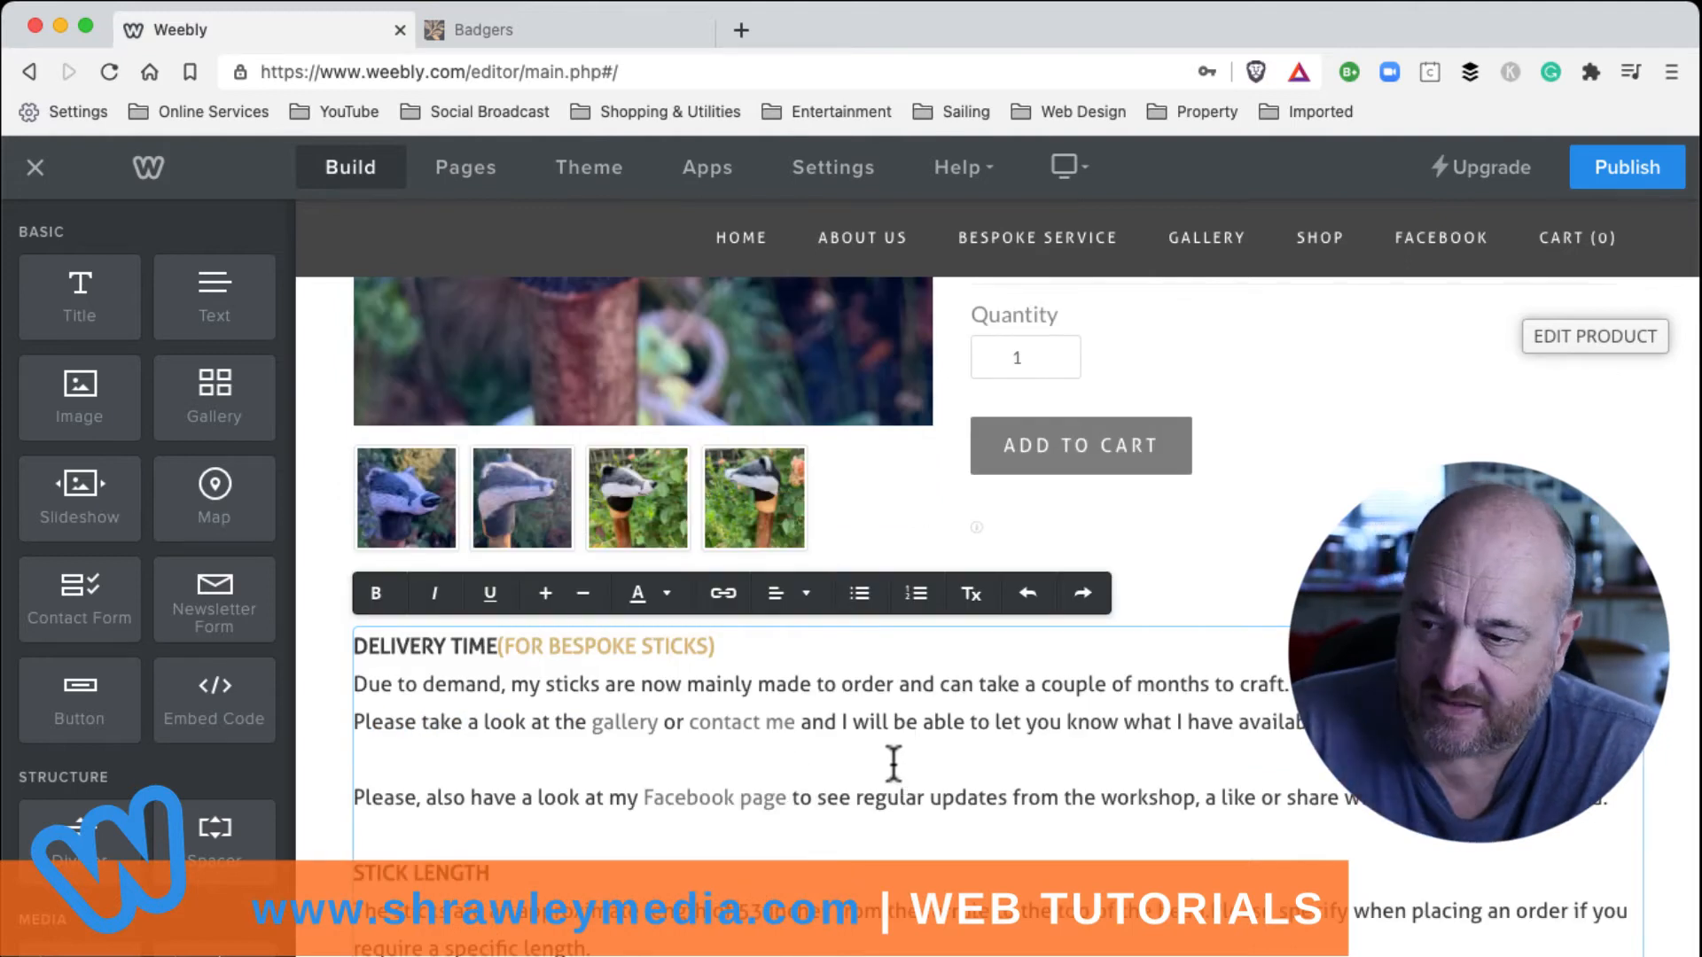
pyautogui.click(497, 645)
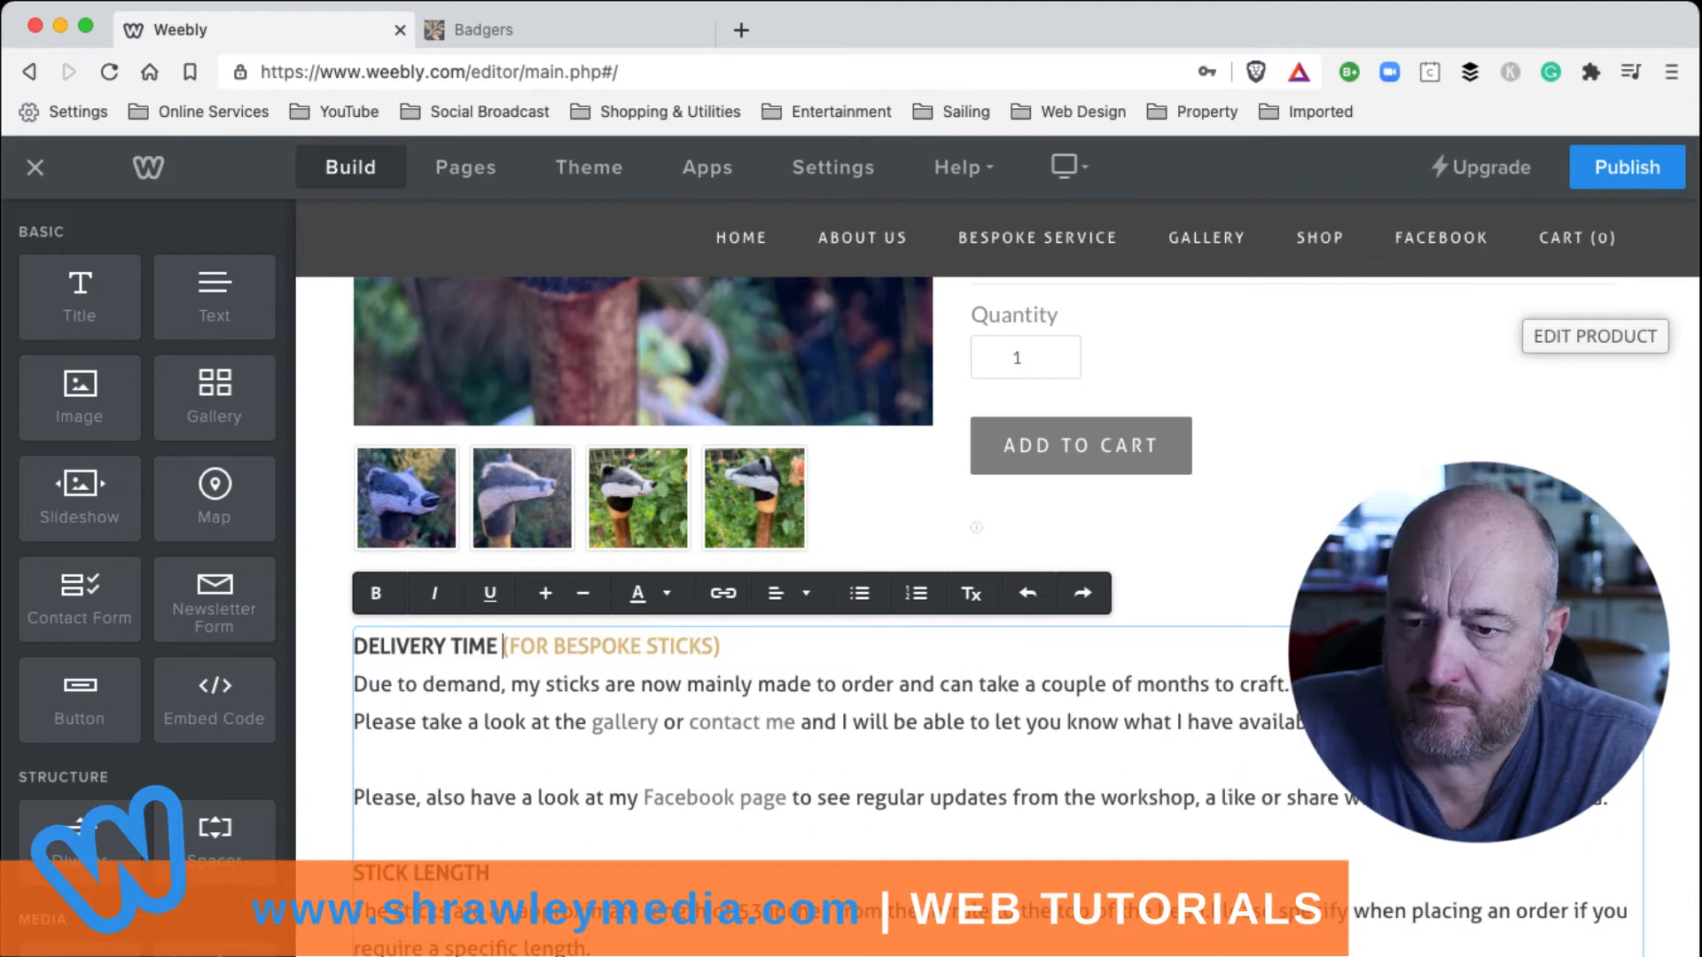
pyautogui.click(1656, 700)
pyautogui.scroll(-3, 1094, 743)
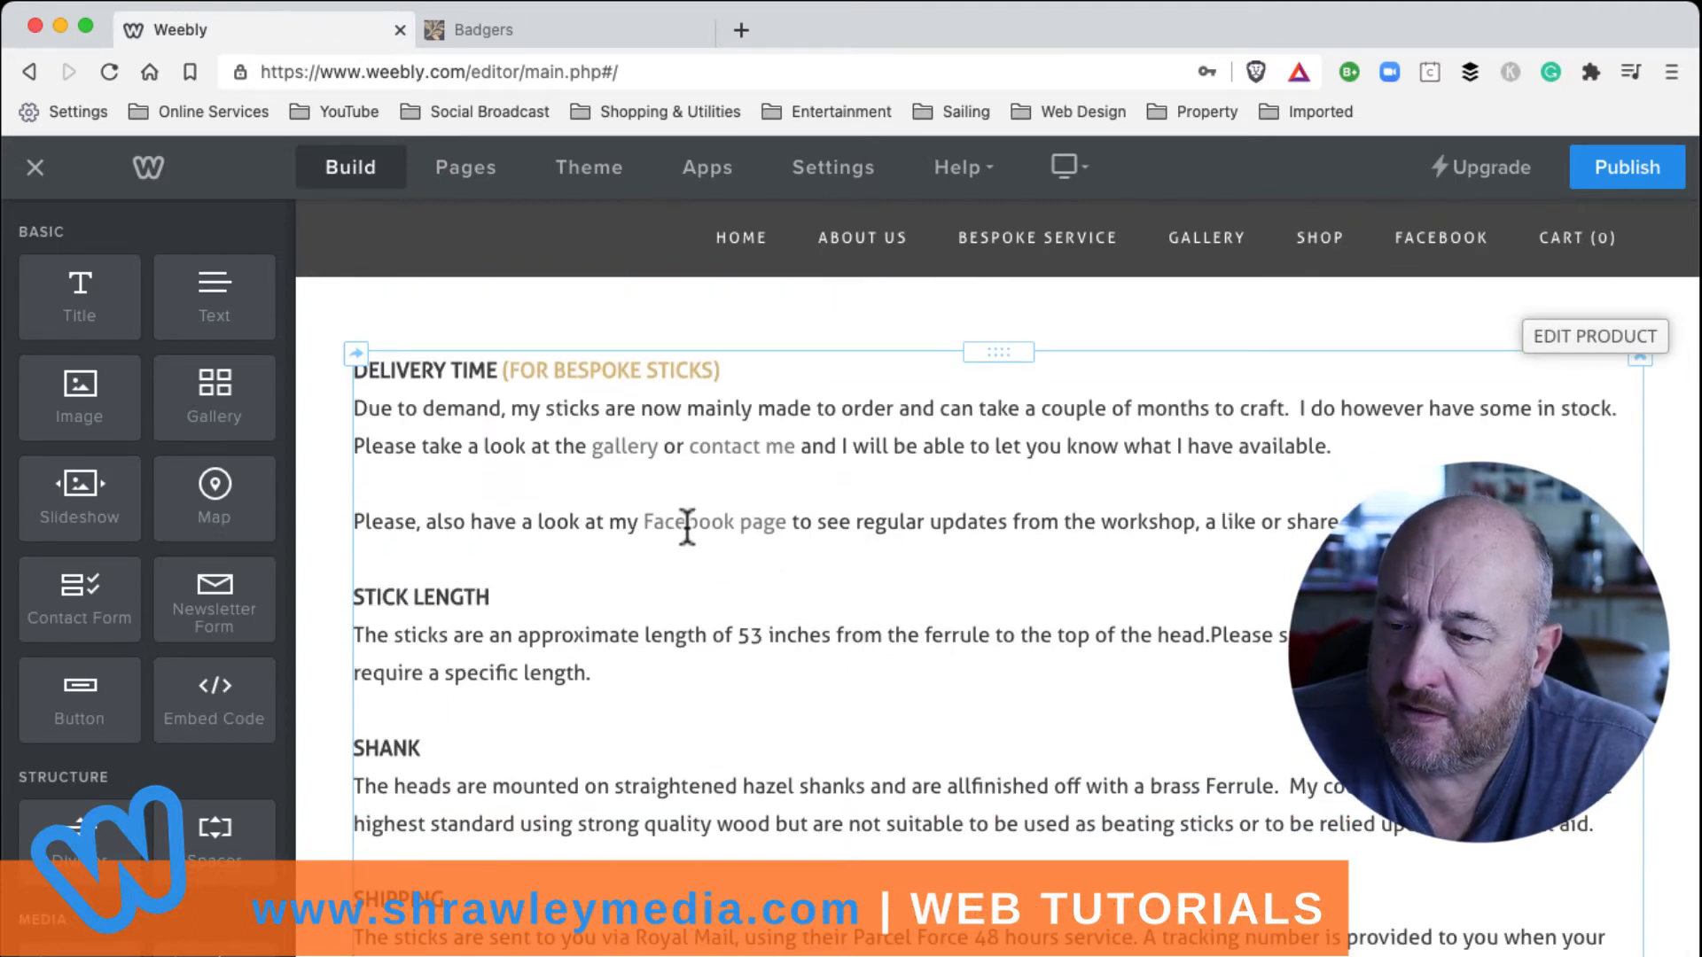
pyautogui.scroll(8, 1098, 710)
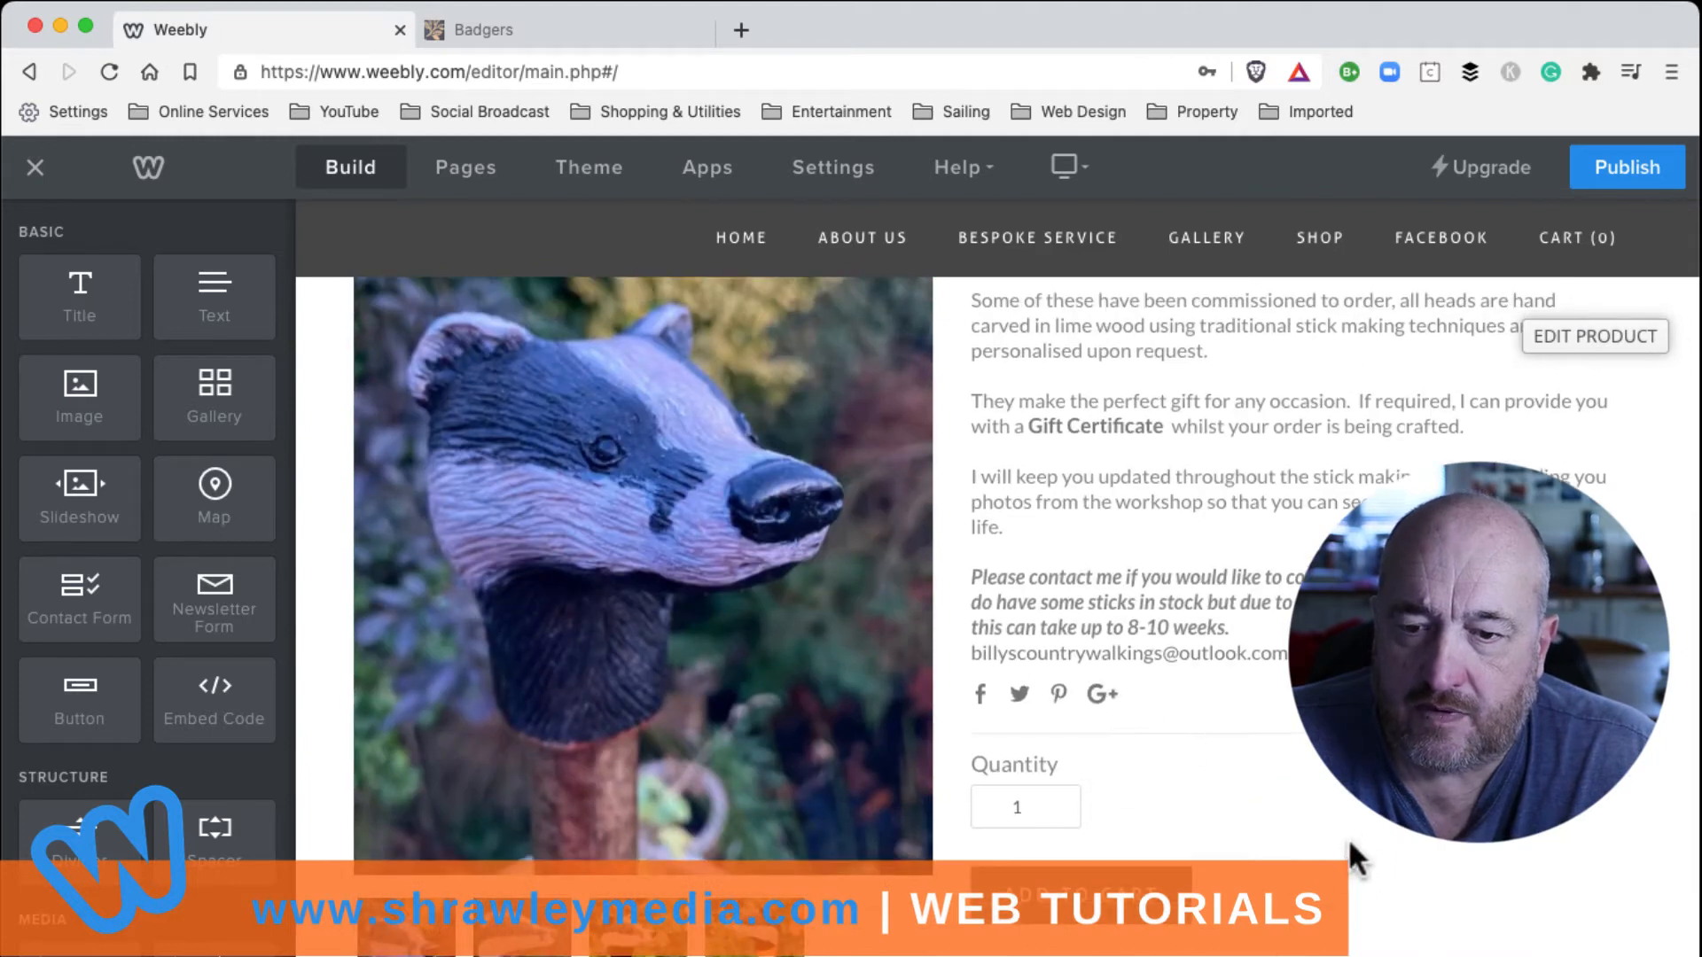
# Step: Publish the website and check the live site's Shop menu, closing the publishing confirmation in the Weebly editor
pyautogui.click(1605, 171)
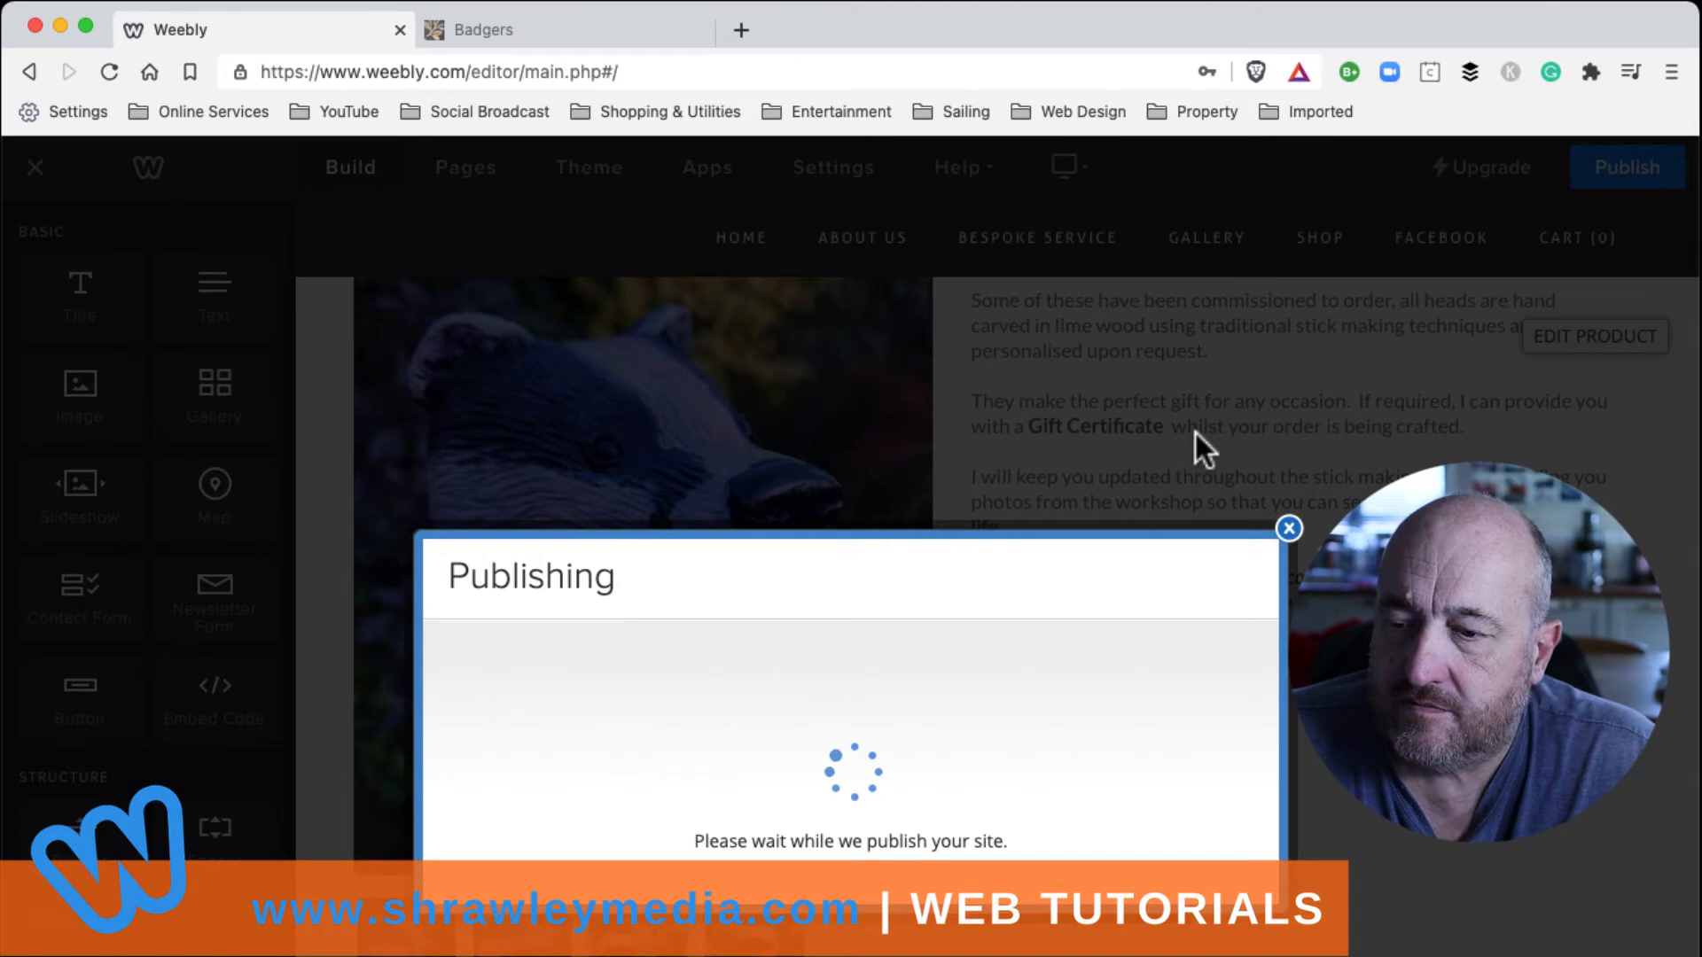
pyautogui.click(973, 491)
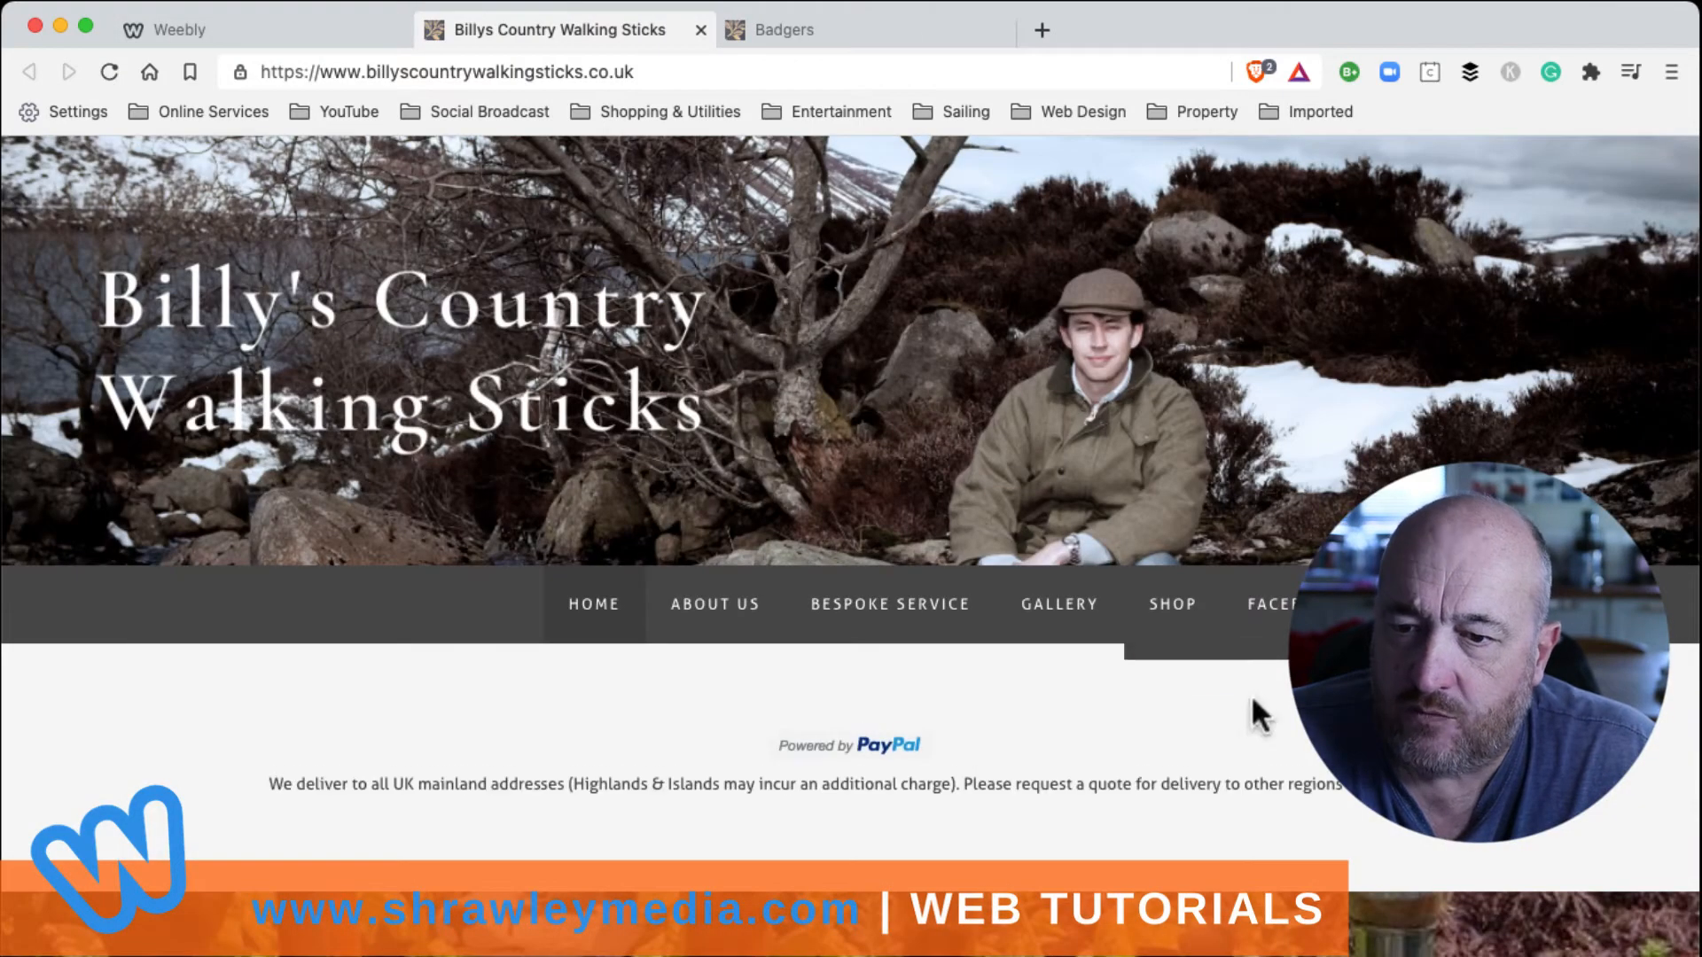
pyautogui.moveTo(1172, 618)
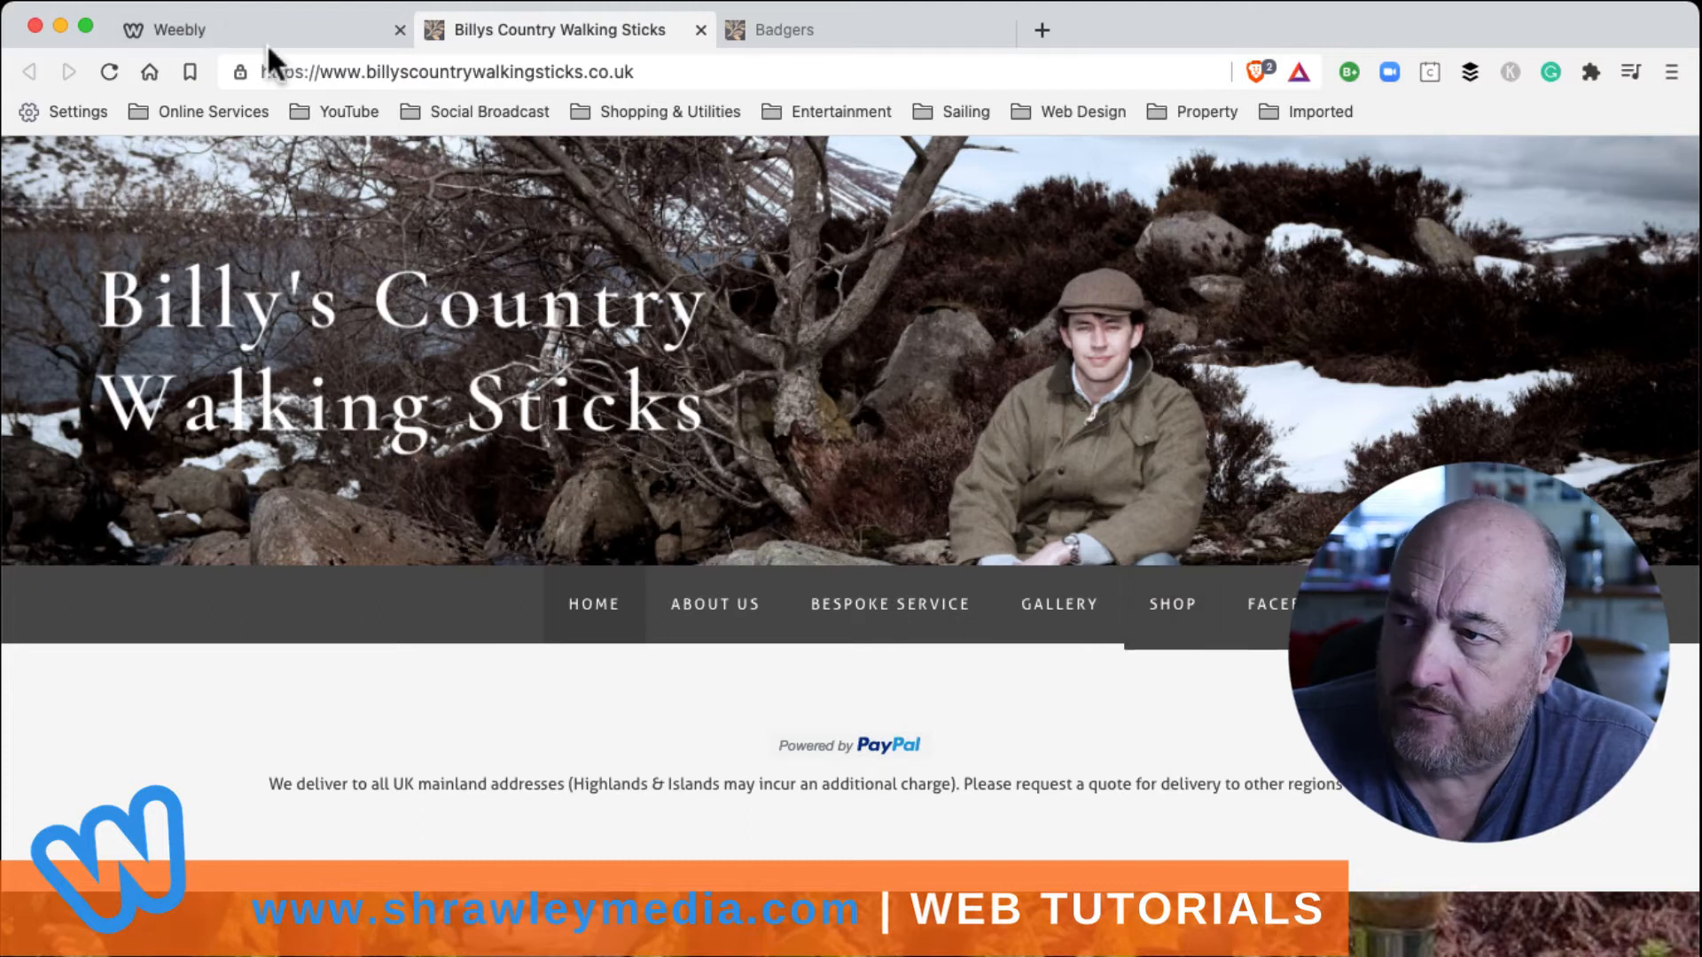
pyautogui.click(221, 21)
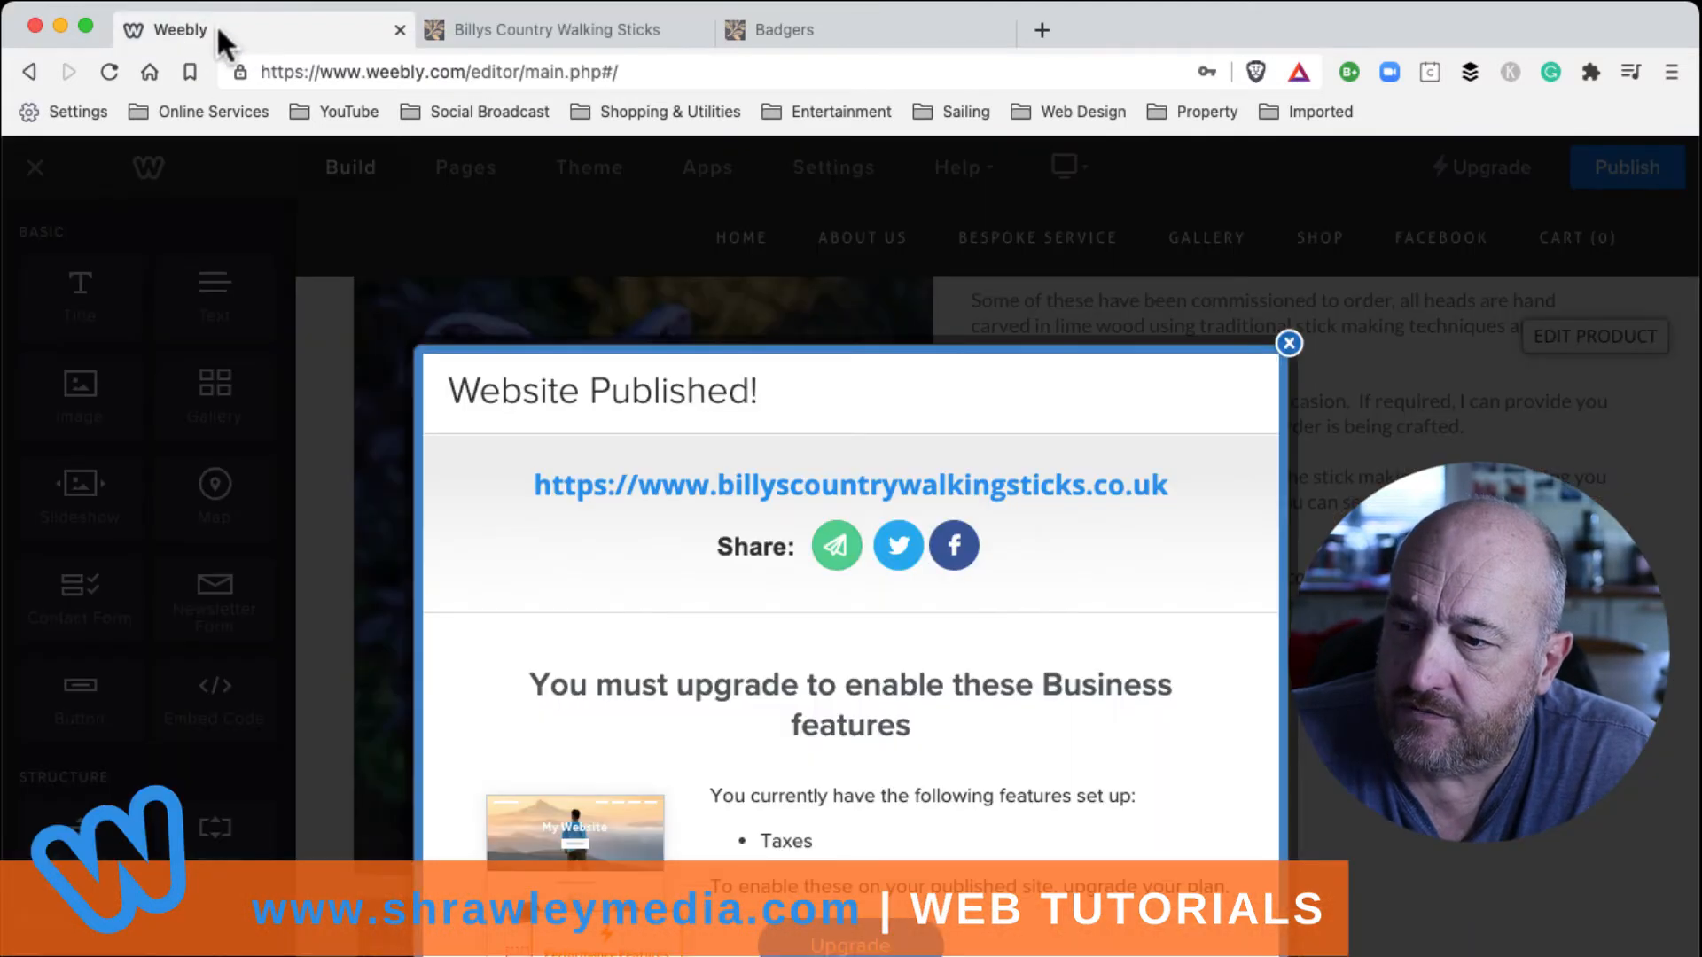
pyautogui.click(1289, 344)
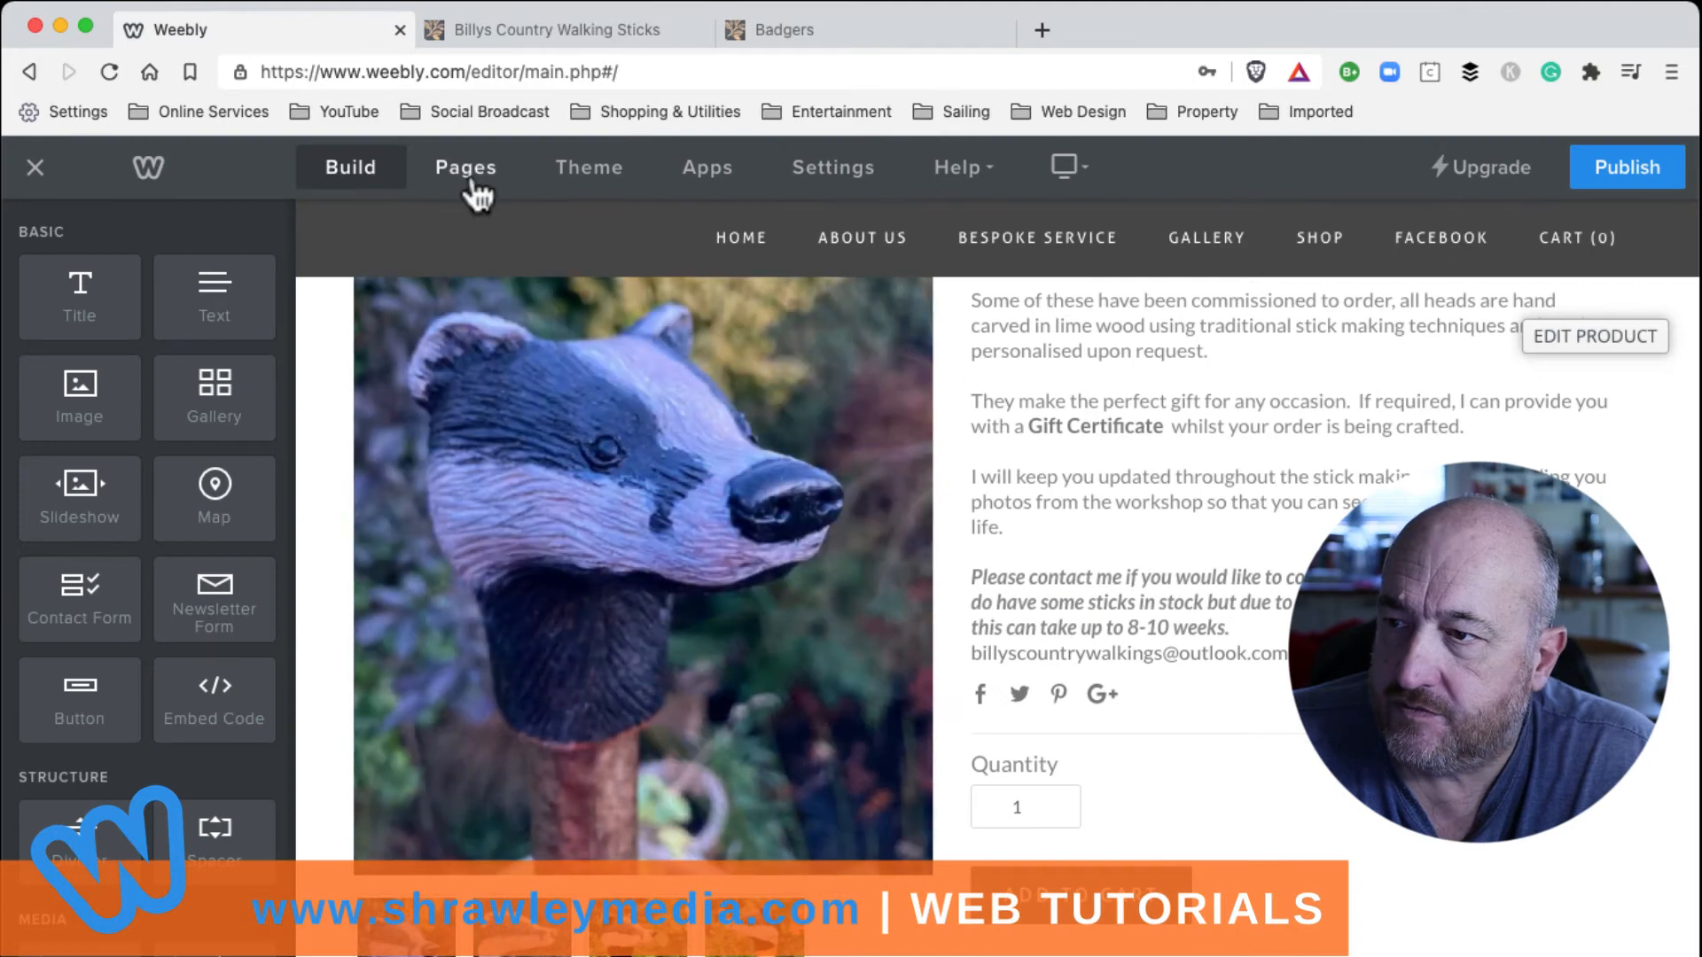
# Step: Examine the visibility options of the Badger Country Walking Stick page, leaving them as they are, and return to the page list
pyautogui.click(468, 177)
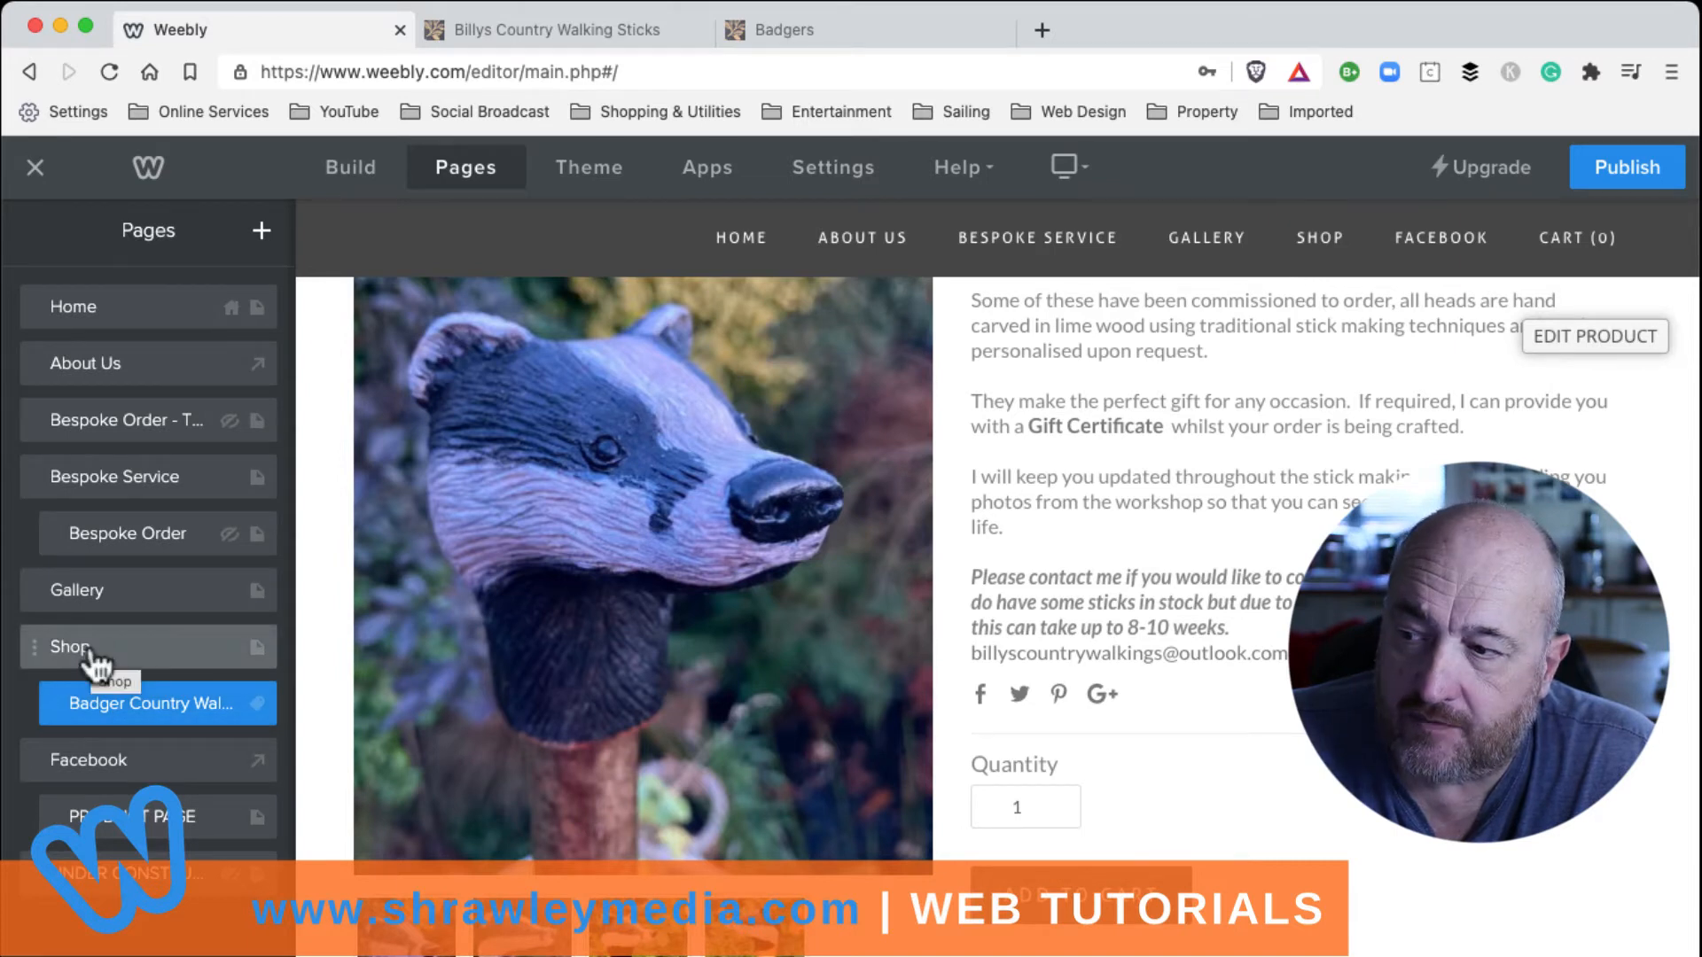
pyautogui.click(188, 708)
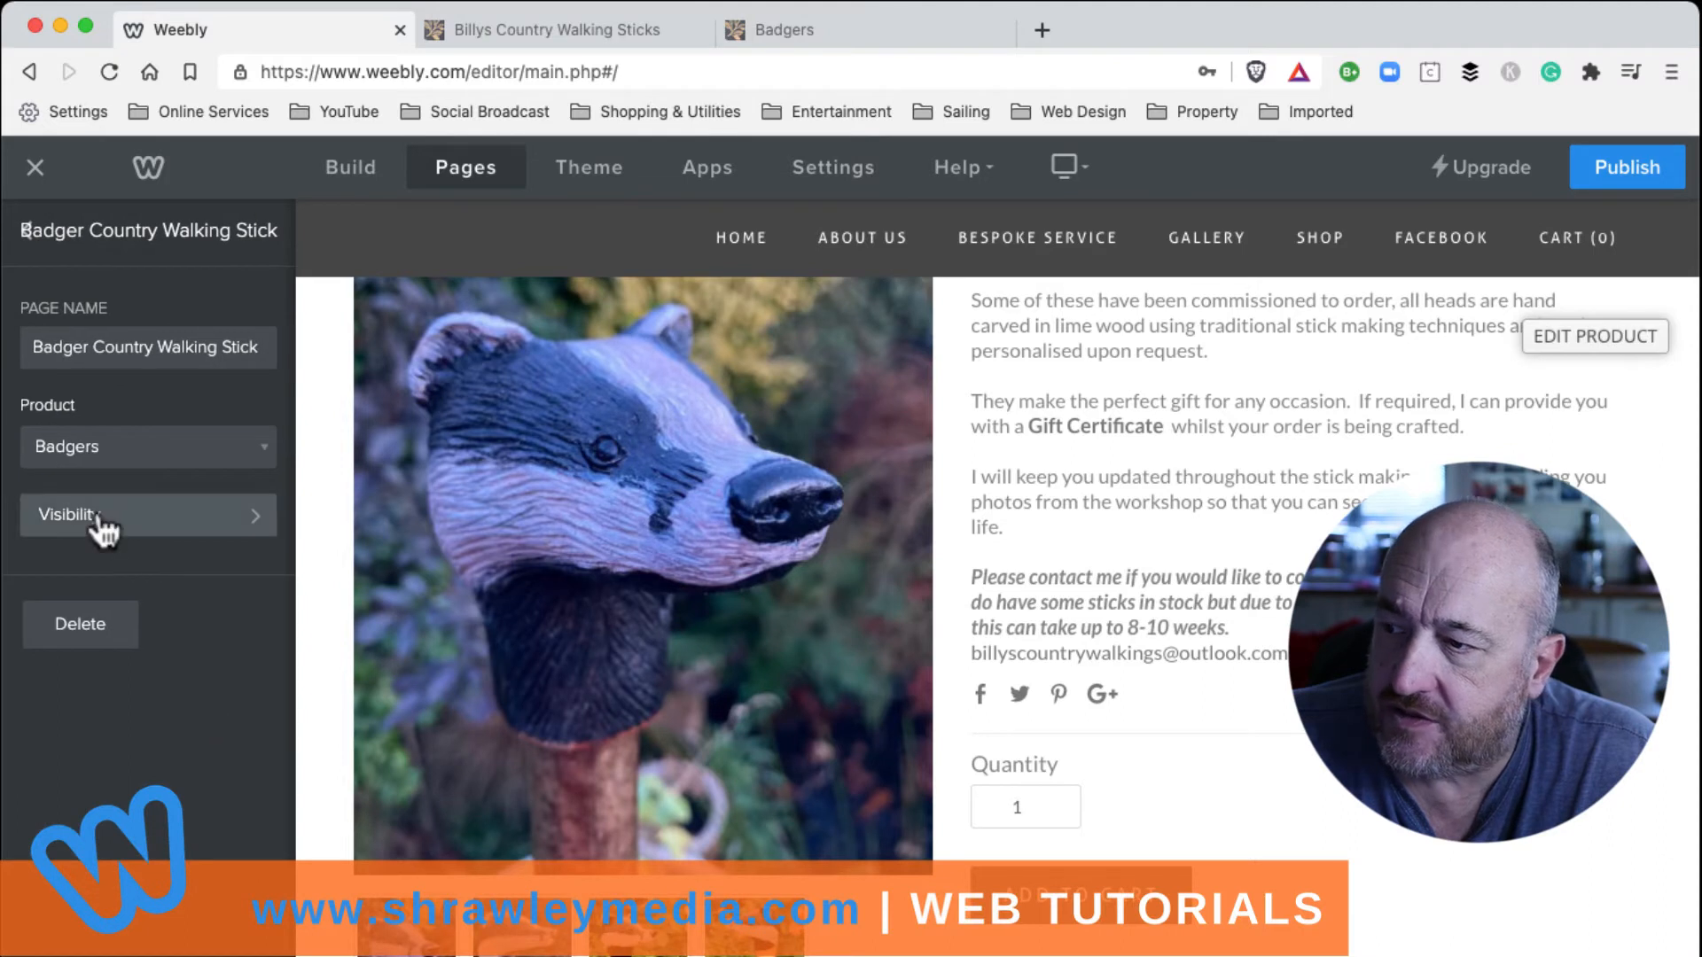
pyautogui.click(129, 532)
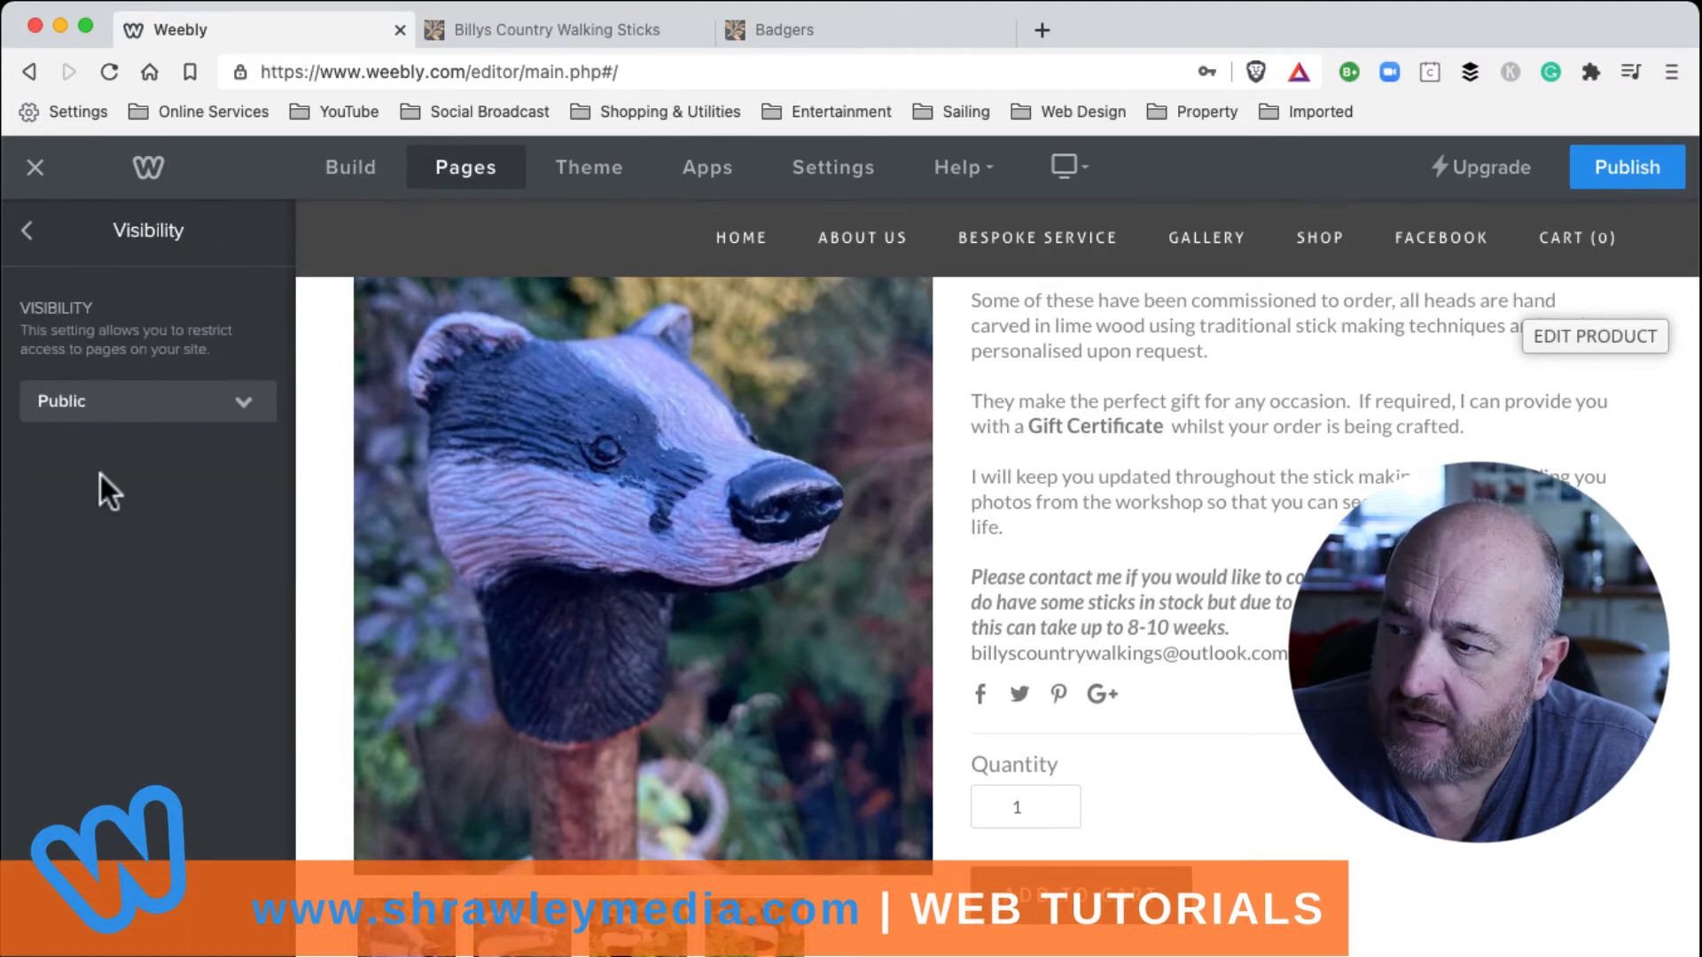
pyautogui.click(107, 404)
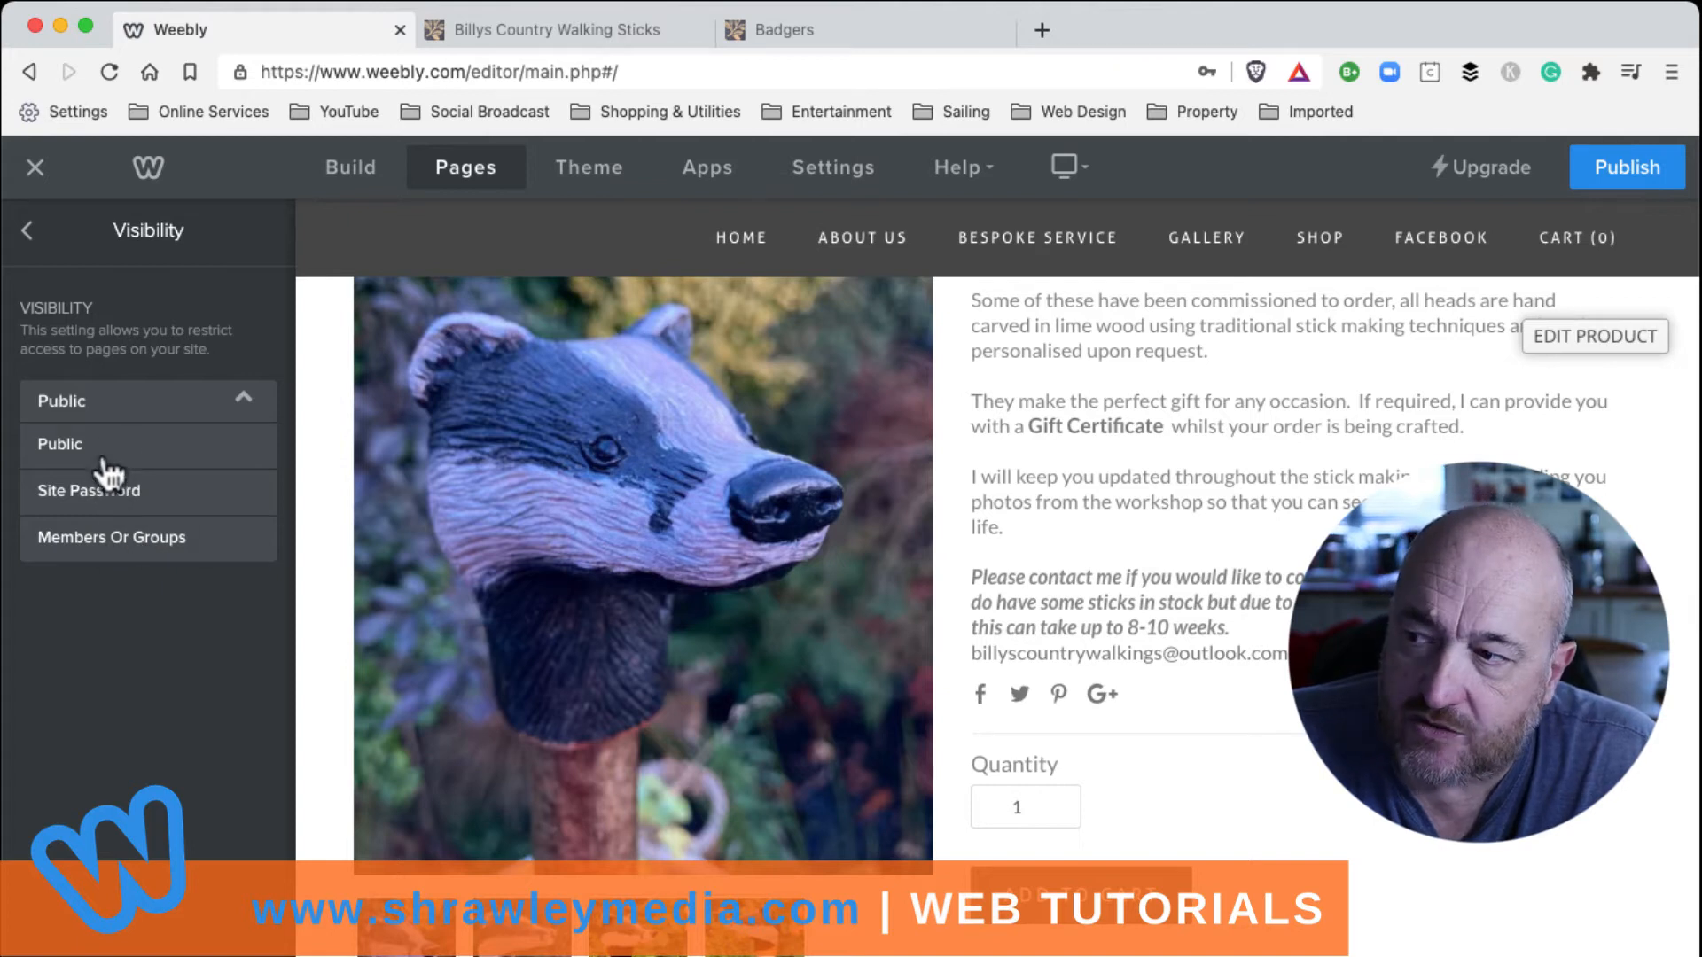
pyautogui.click(29, 232)
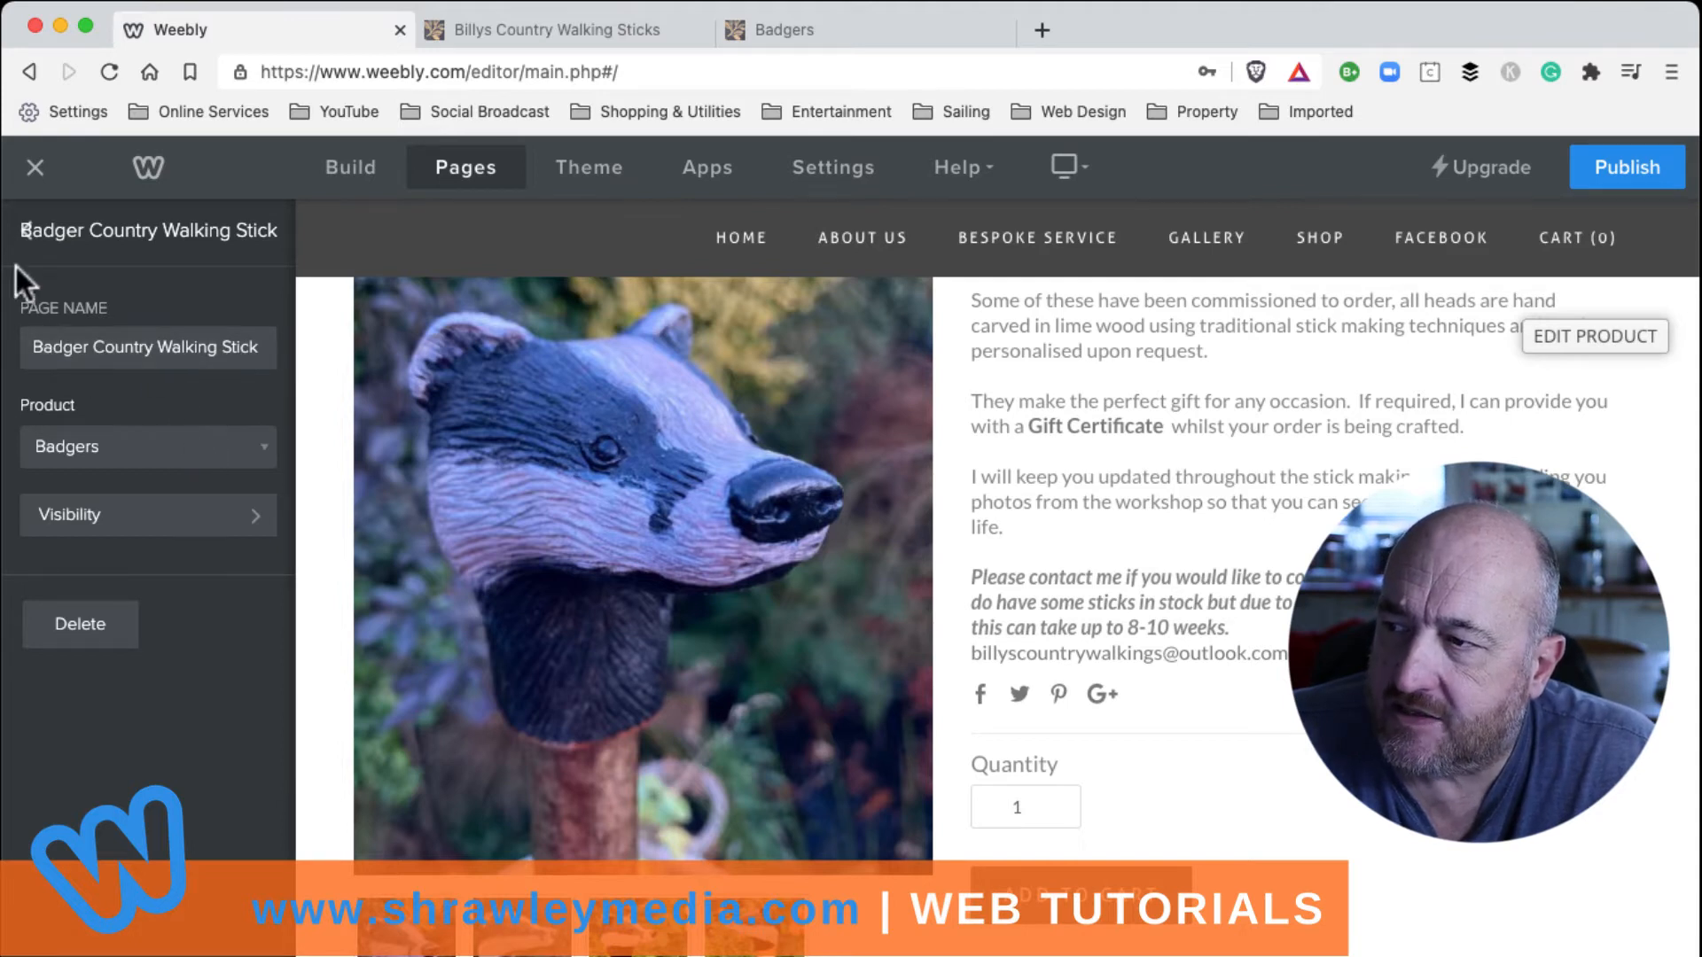
pyautogui.click(25, 230)
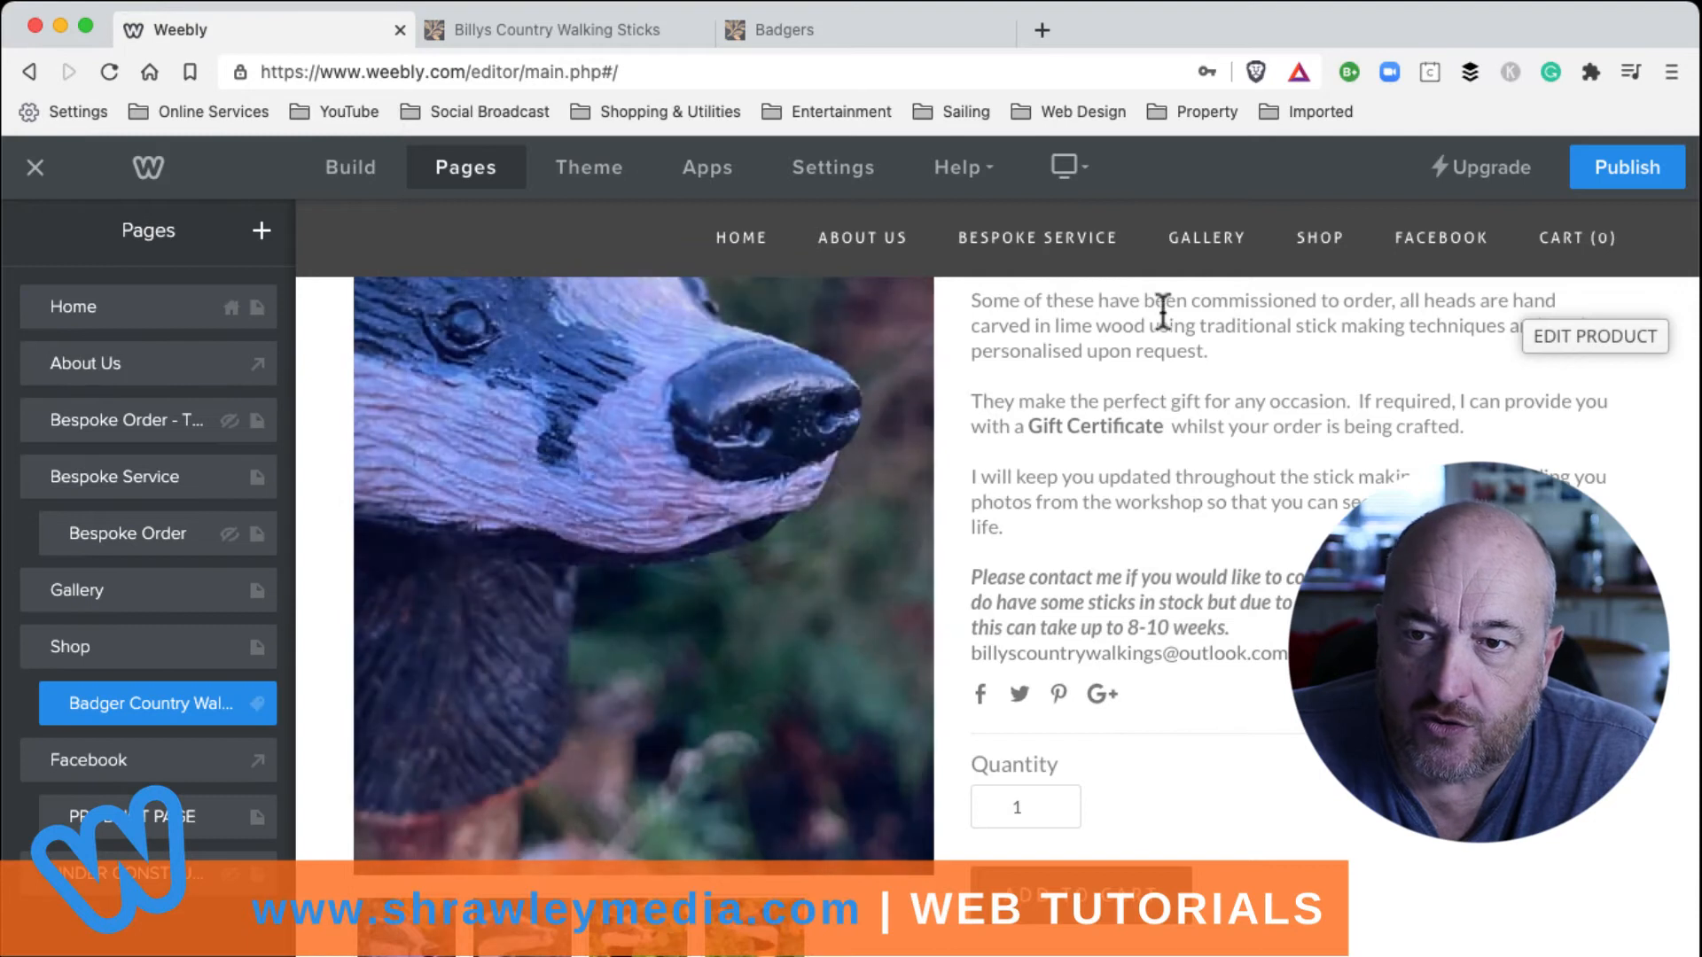
# Step: Move the badger page out from under Shop and nest it beneath UNDER CONSTRUCTION, checking that page's Hide in Navigation setting
pyautogui.moveTo(1321, 246)
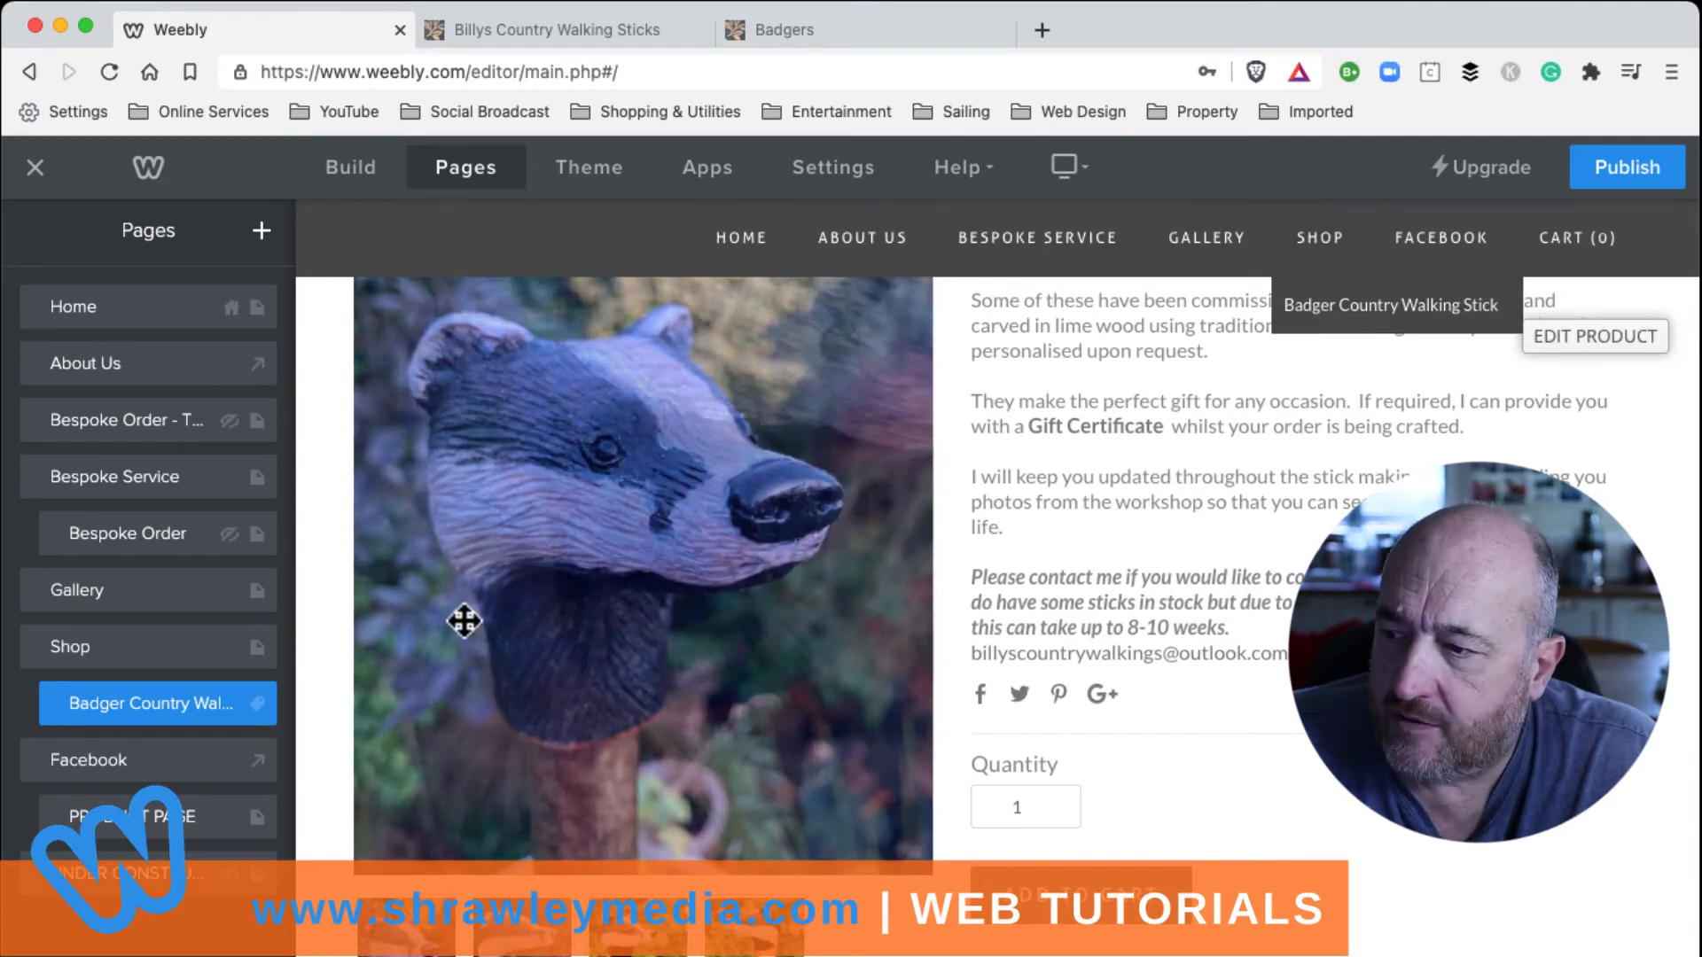
pyautogui.click(47, 704)
pyautogui.moveTo(46, 704); pyautogui.dragTo(91, 734)
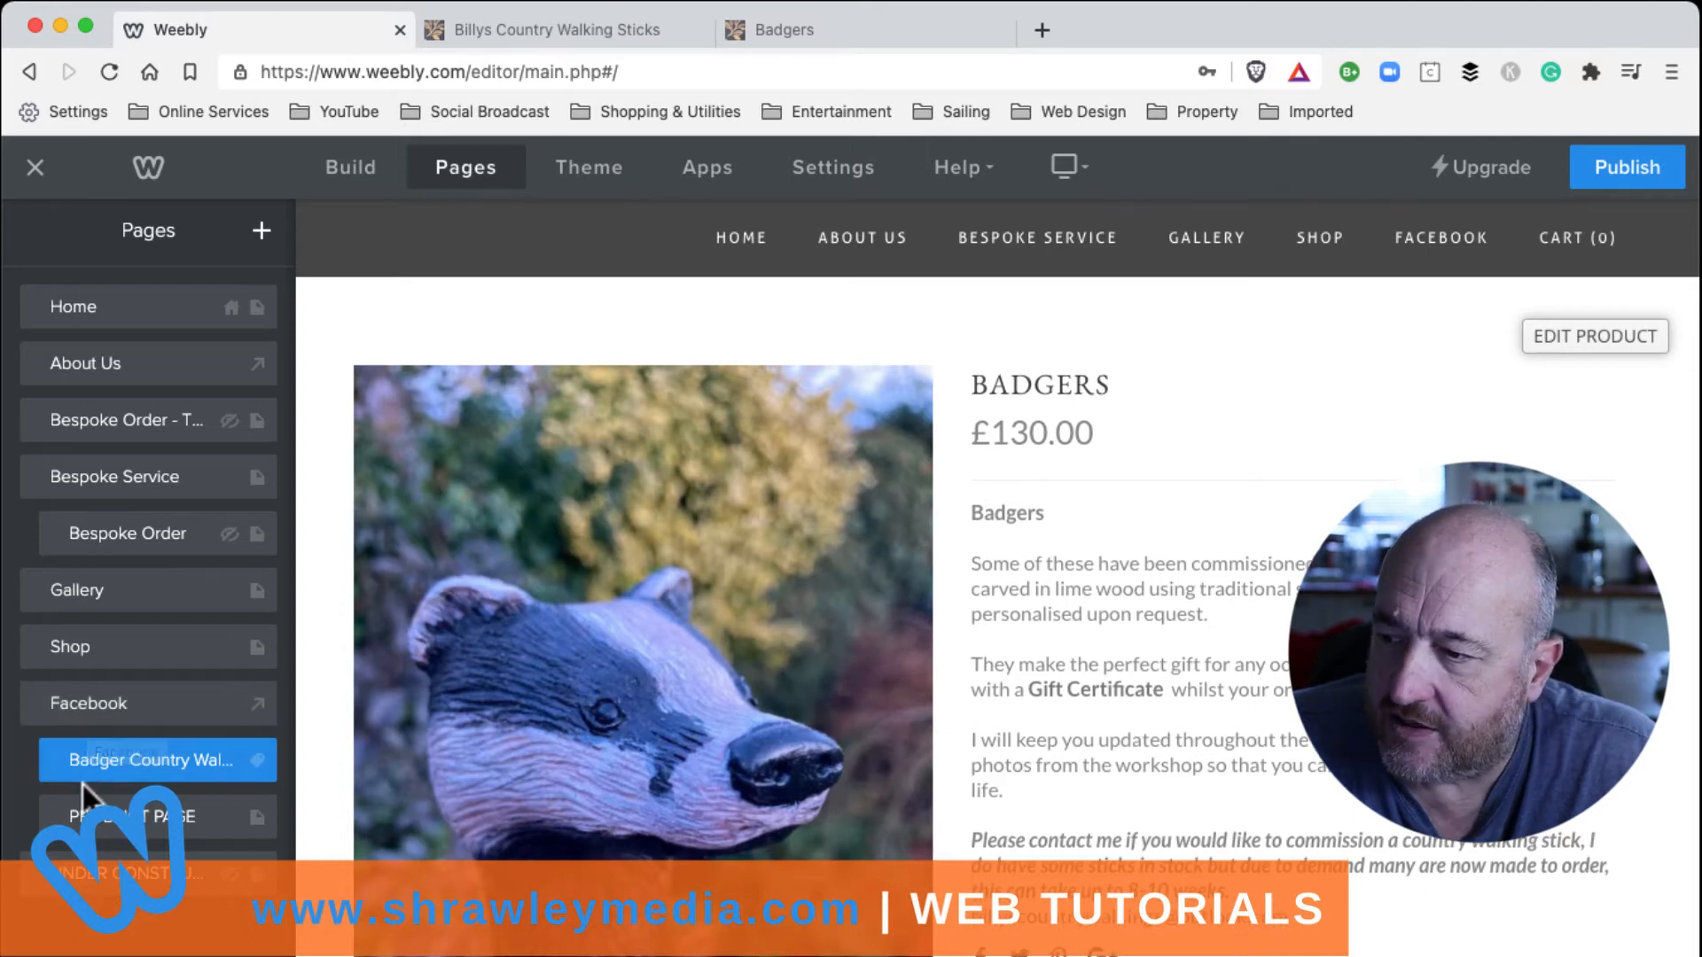
pyautogui.moveTo(49, 762); pyautogui.dragTo(57, 865)
pyautogui.click(227, 825)
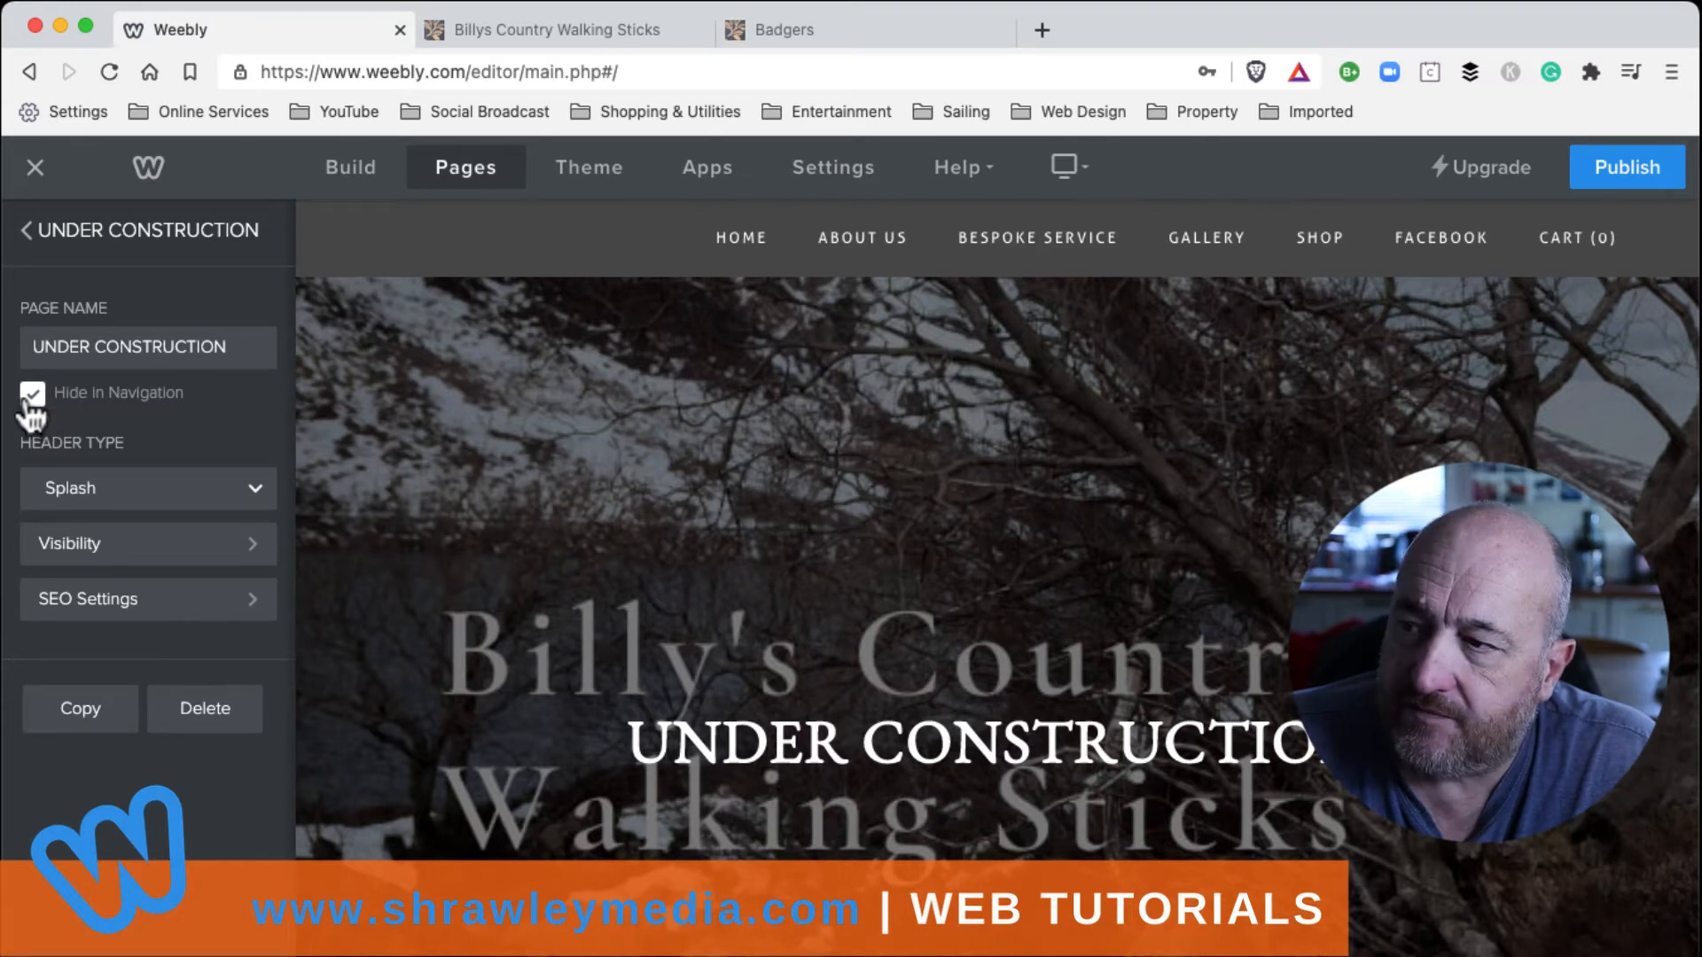
pyautogui.click(27, 232)
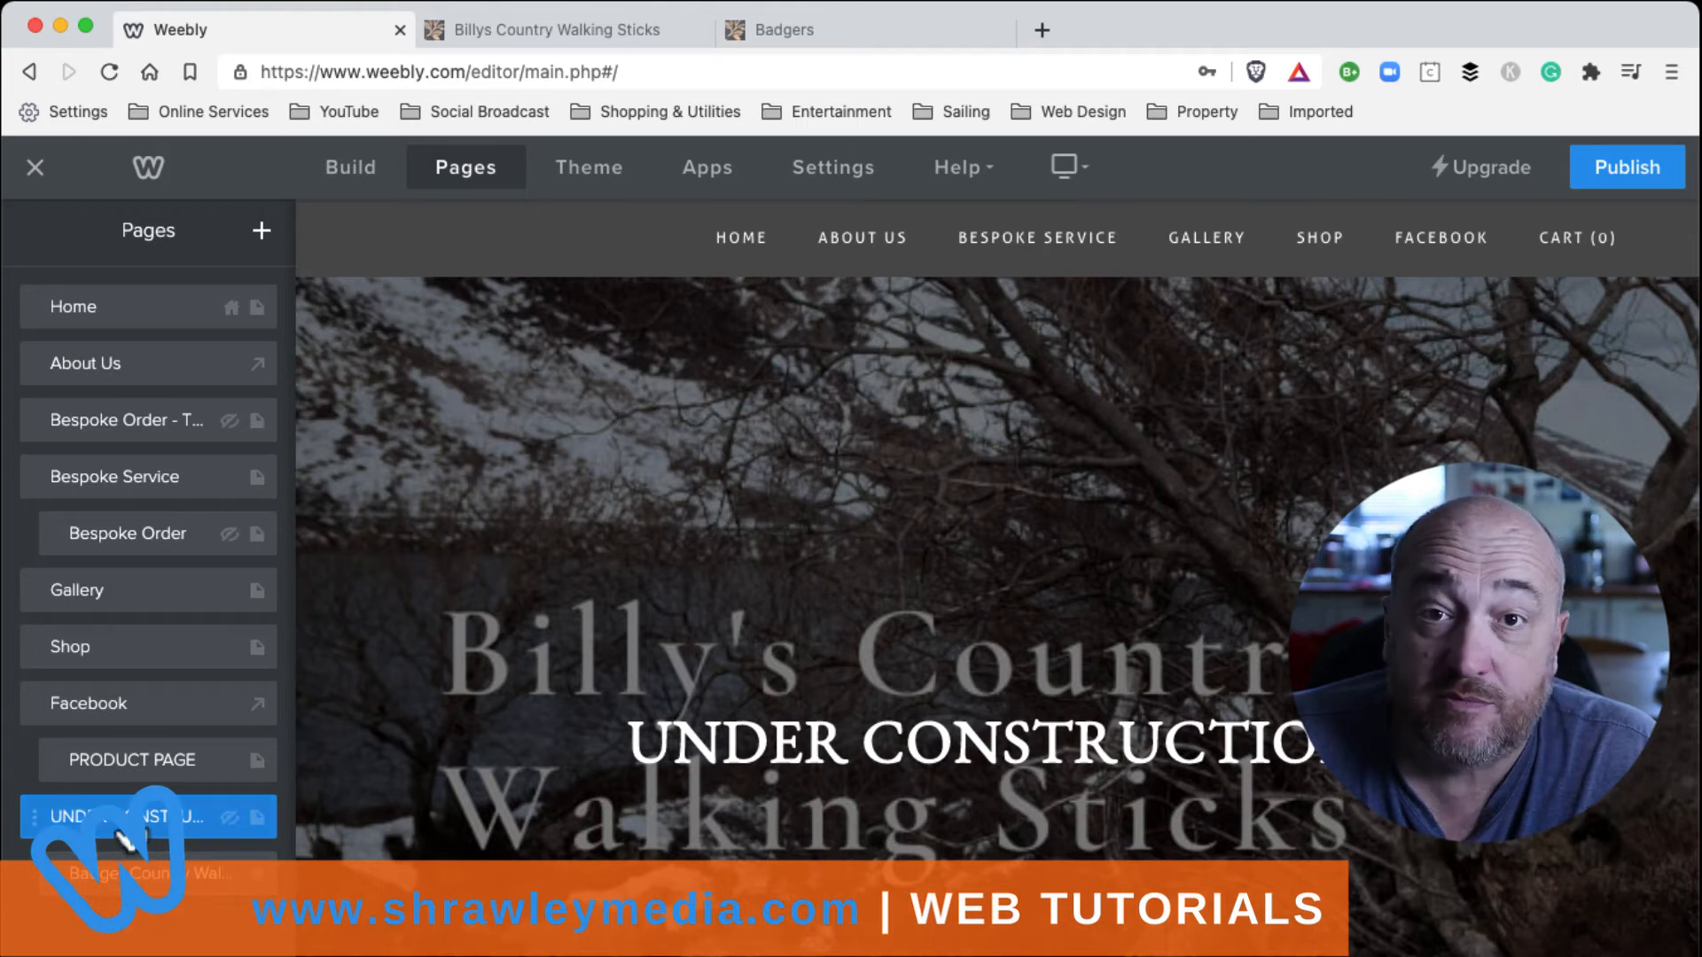
pyautogui.moveTo(124, 838); pyautogui.dragTo(108, 897)
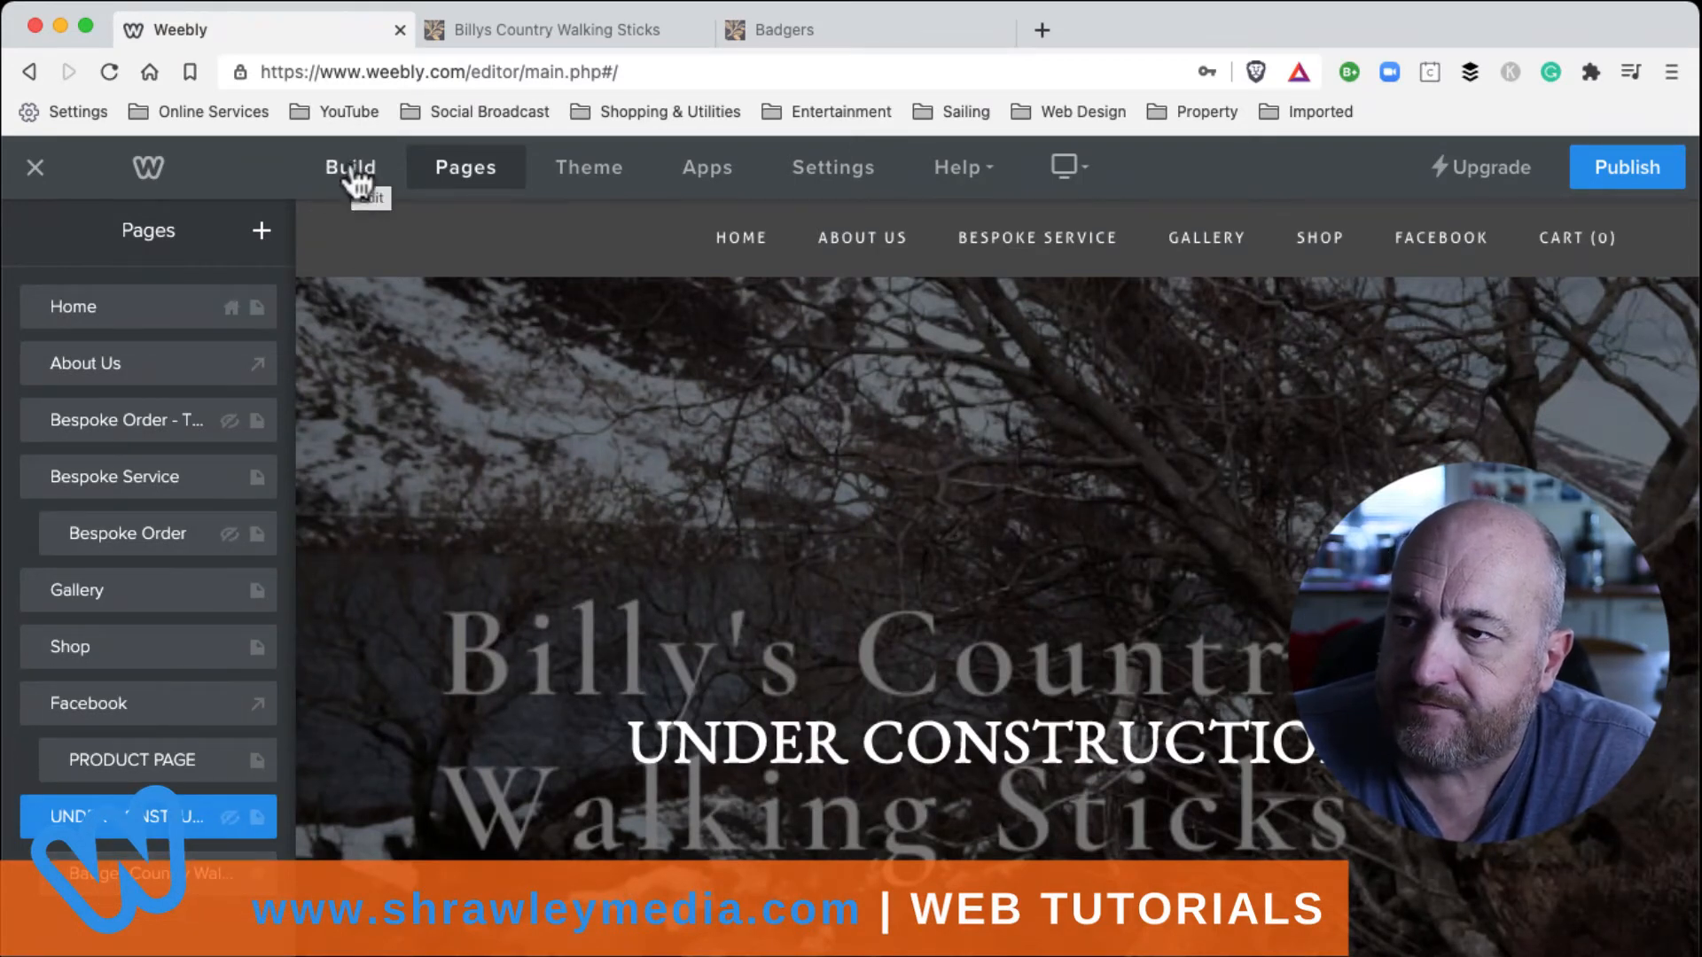
# Step: Publish the website from the Weebly editor, open the live homepage, and compare its Shop menu with the previously opened copy
pyautogui.click(801, 29)
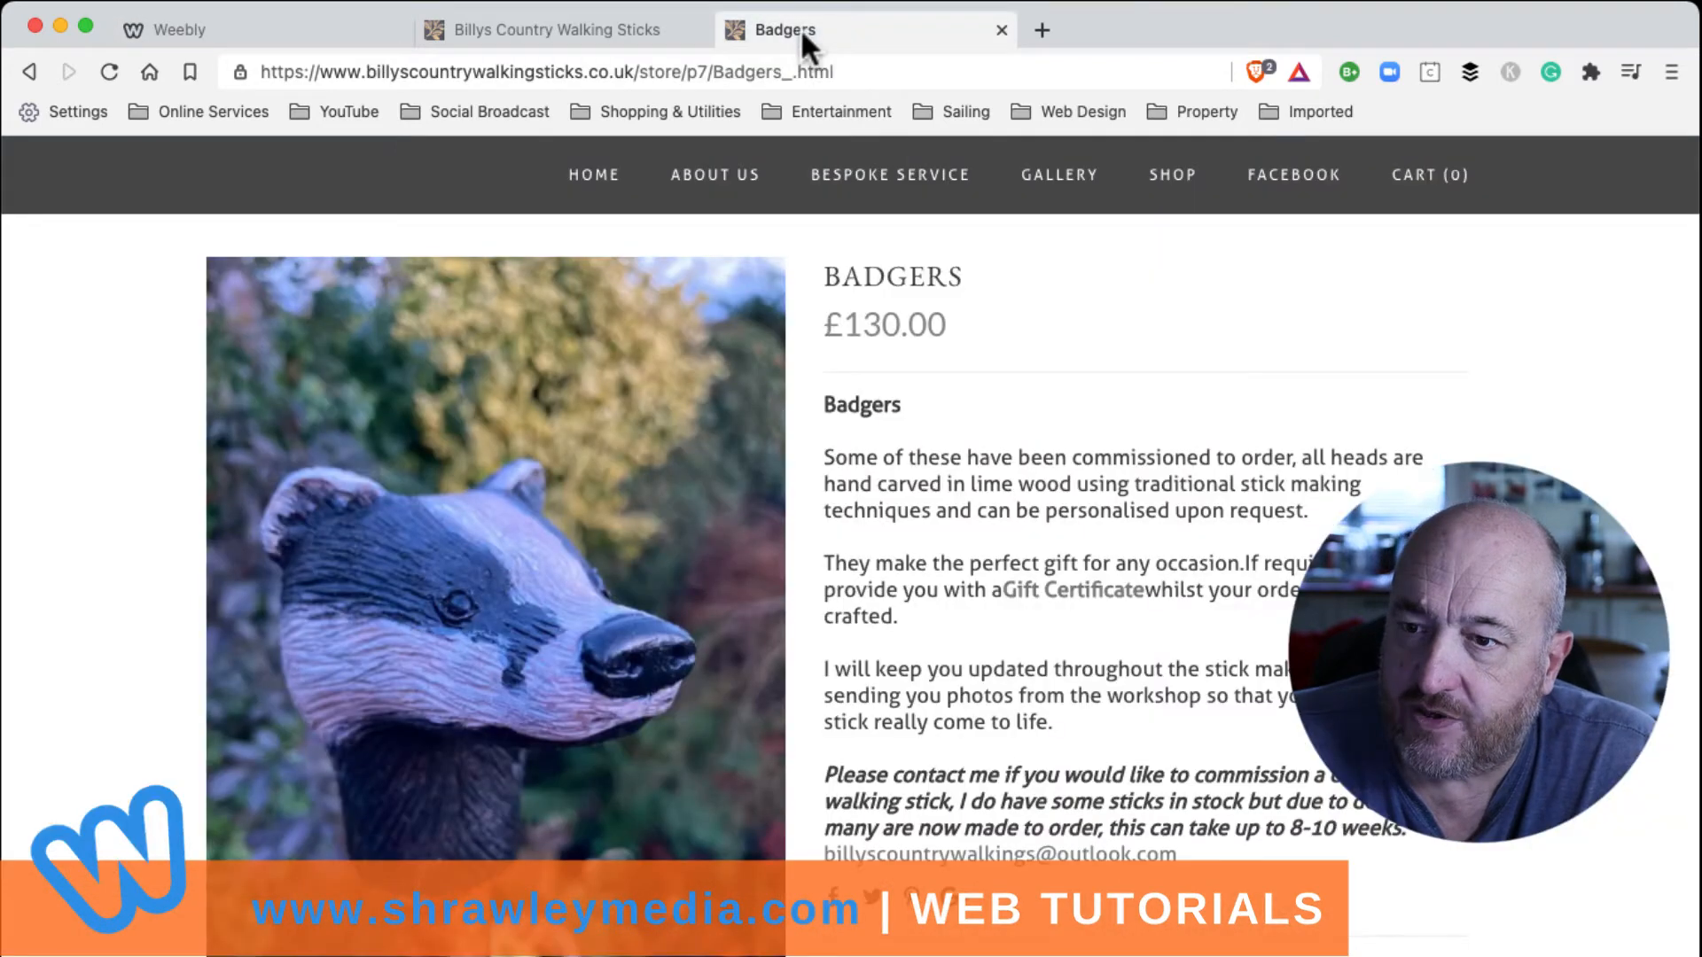
pyautogui.click(494, 31)
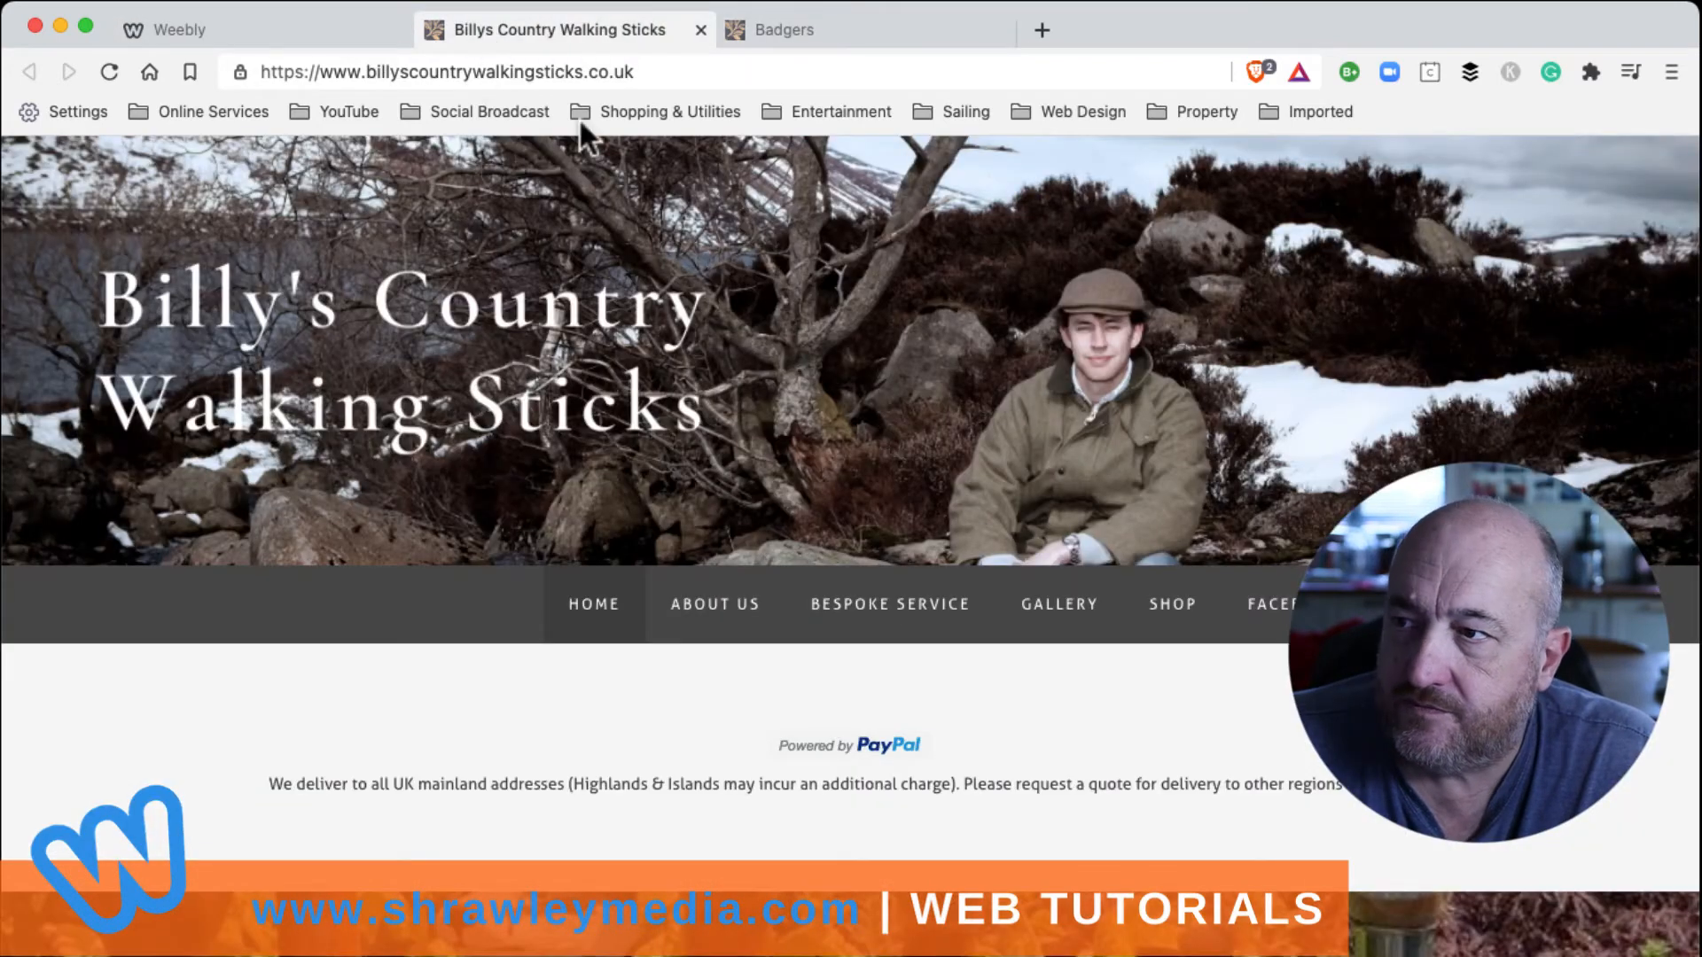
pyautogui.click(277, 28)
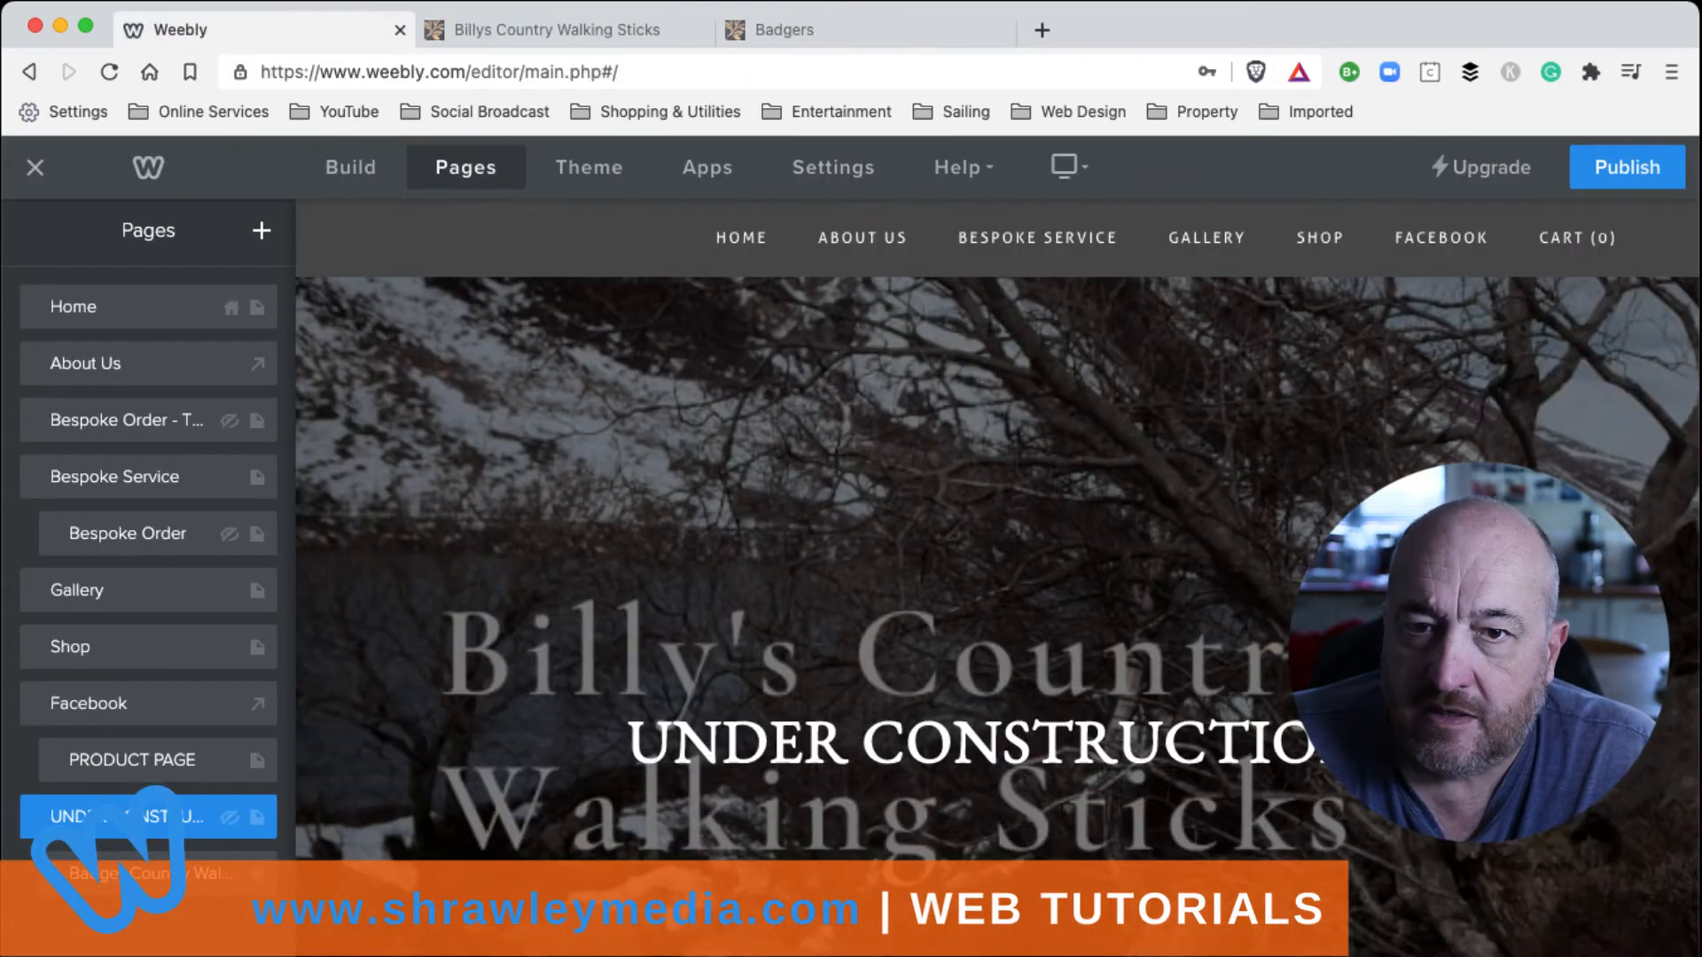
pyautogui.click(1626, 170)
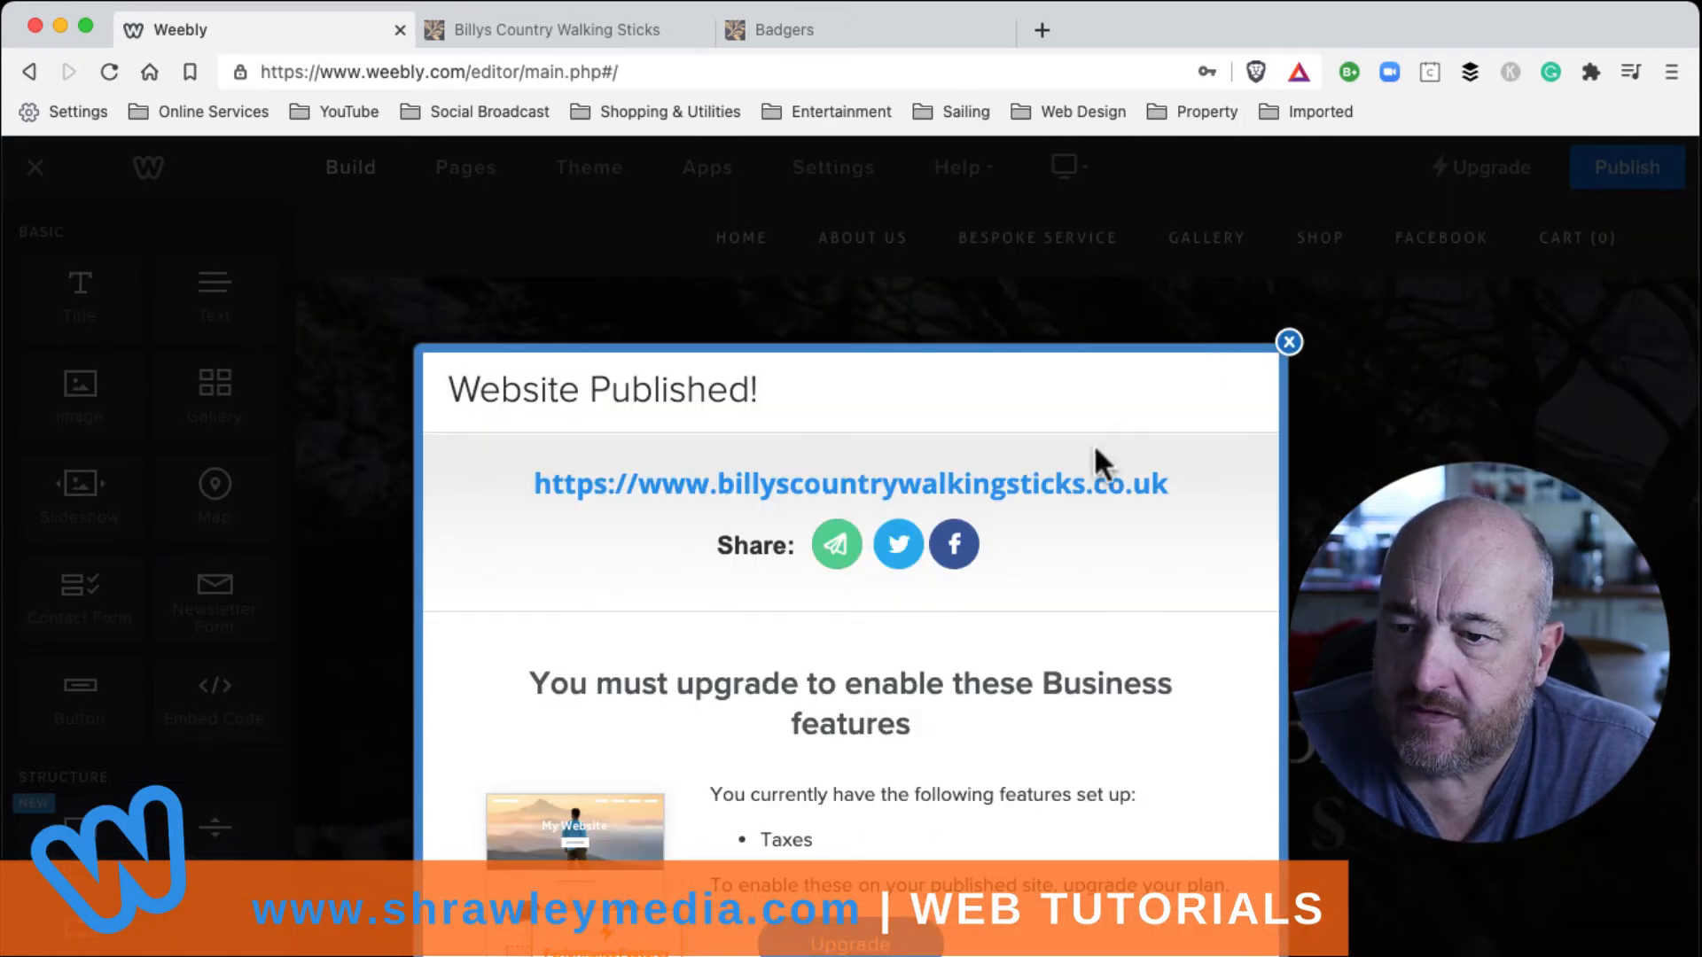
pyautogui.click(993, 486)
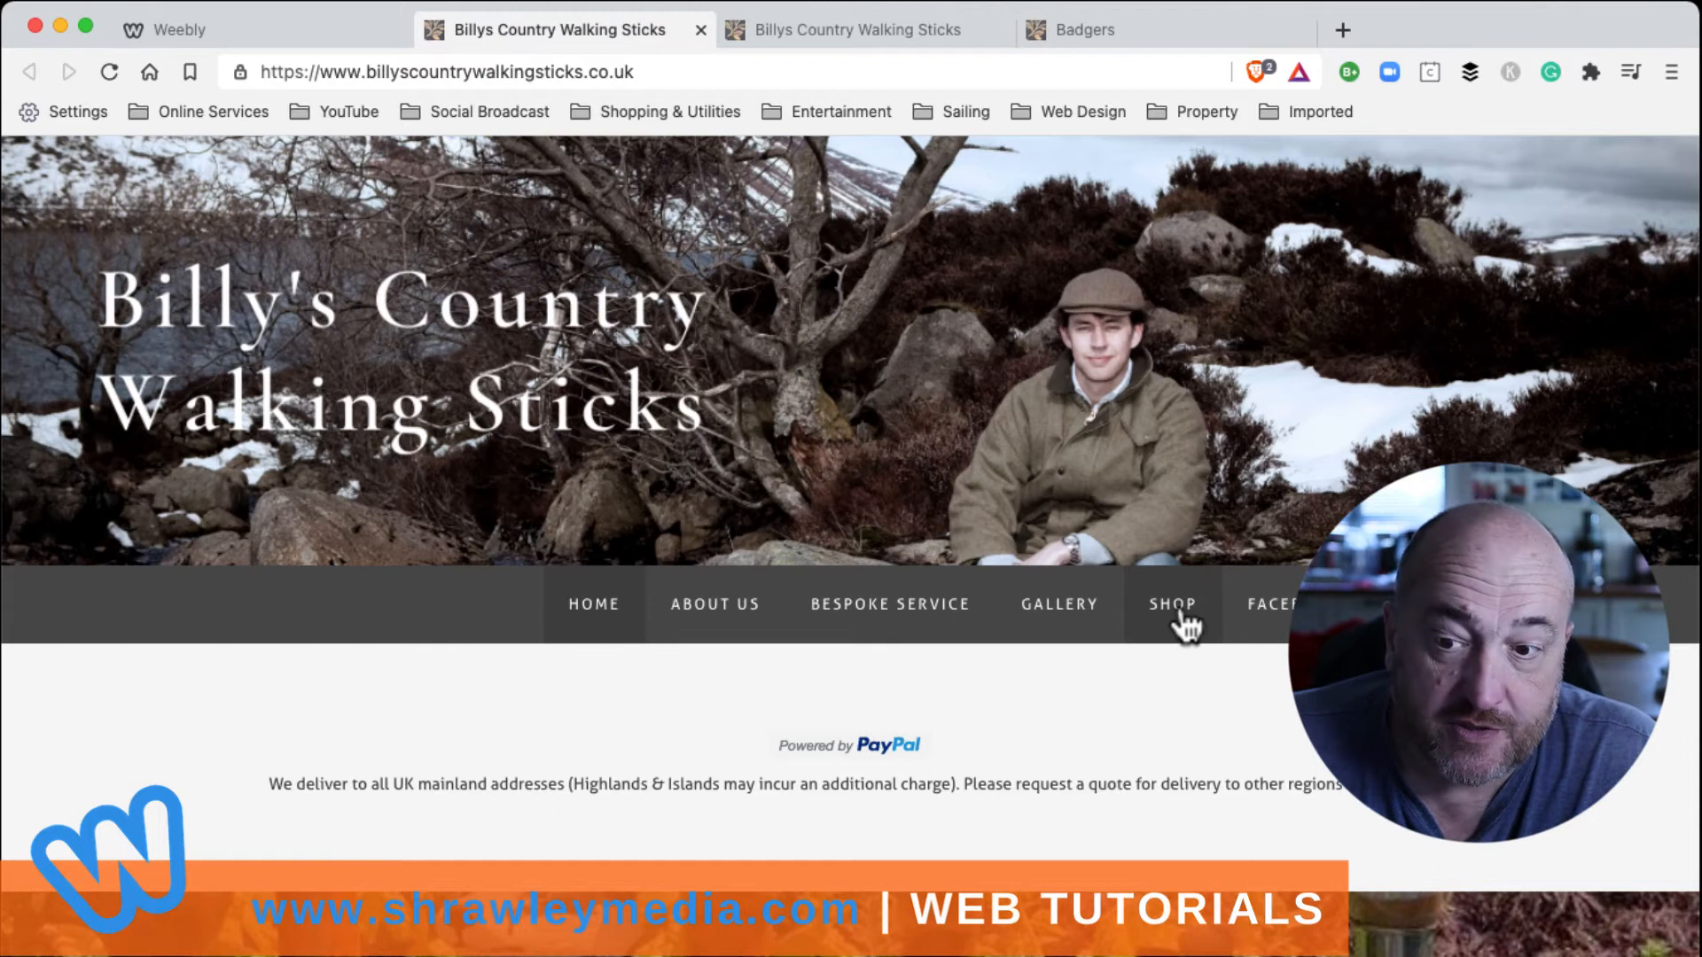
pyautogui.click(855, 26)
pyautogui.moveTo(1182, 620)
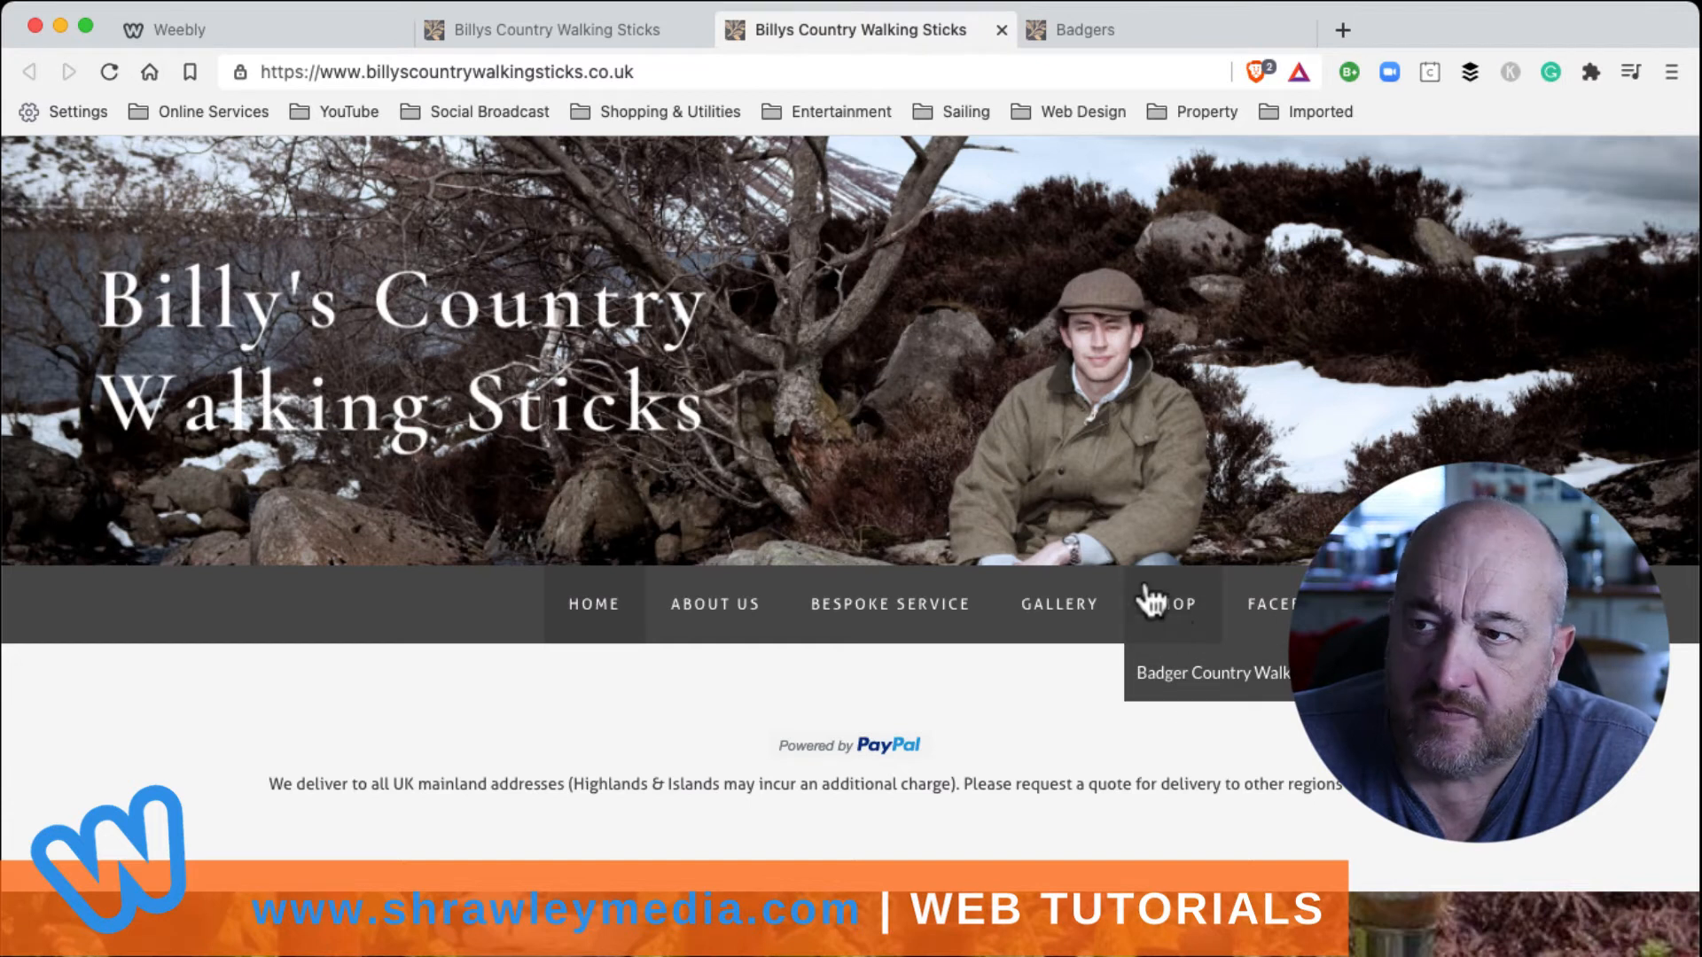
pyautogui.click(549, 28)
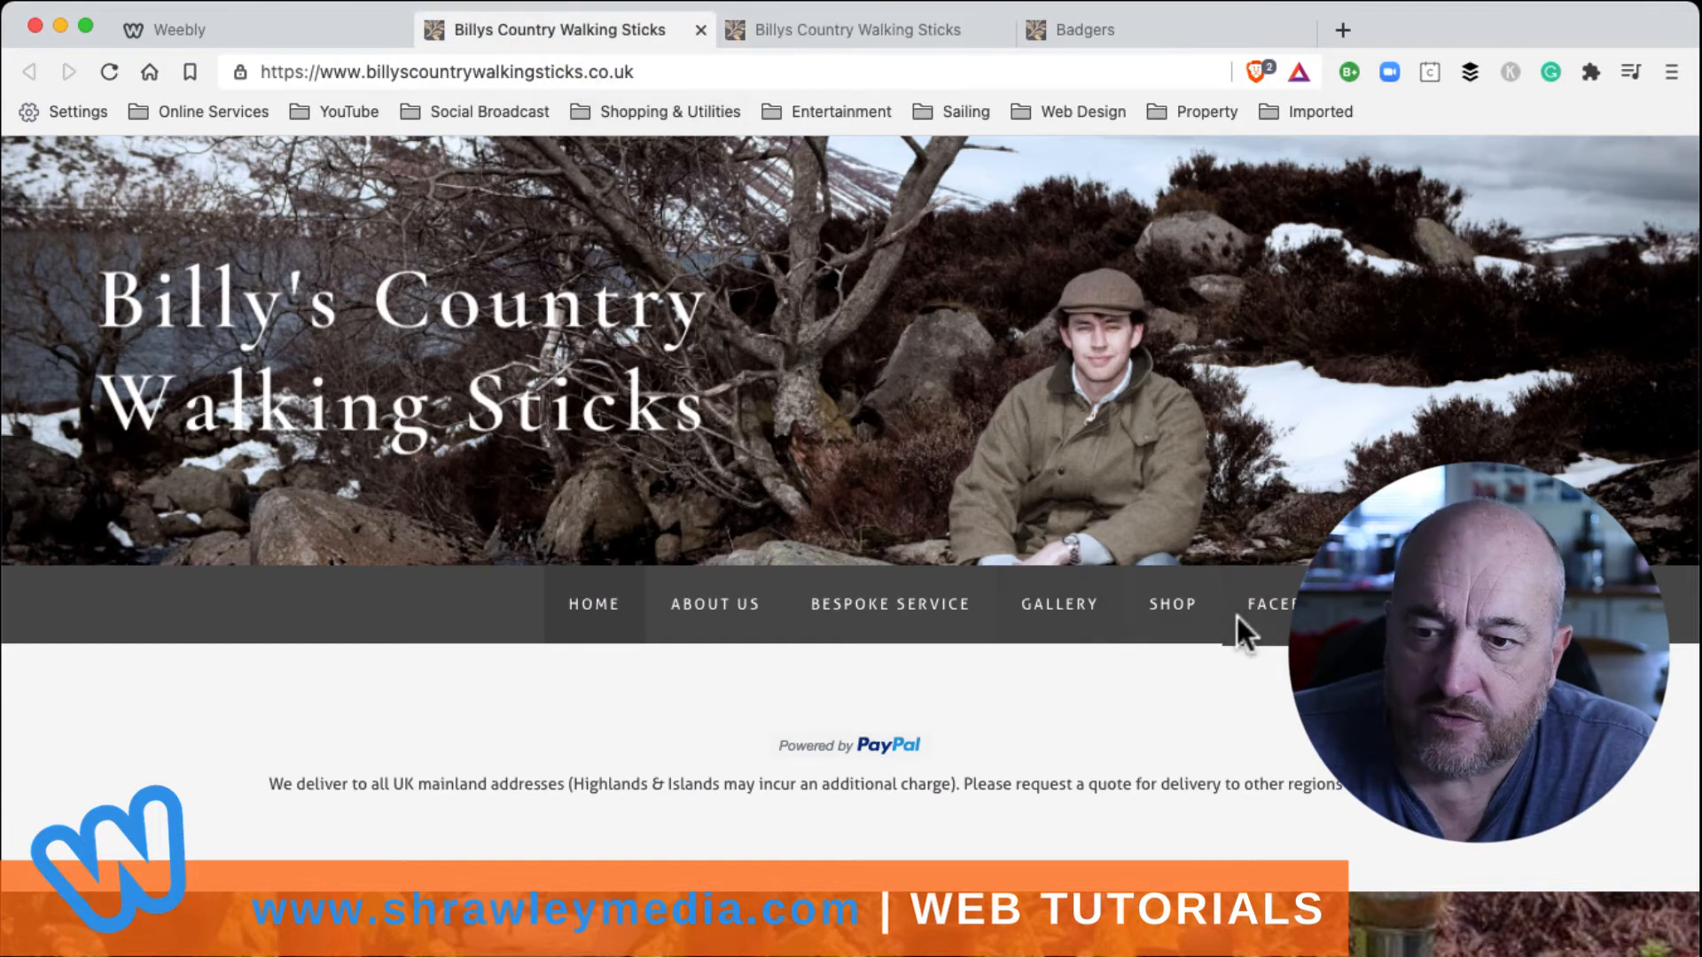
# Step: Open the badger product from the live shop and examine its page, including the long description beneath the product images
pyautogui.click(1168, 618)
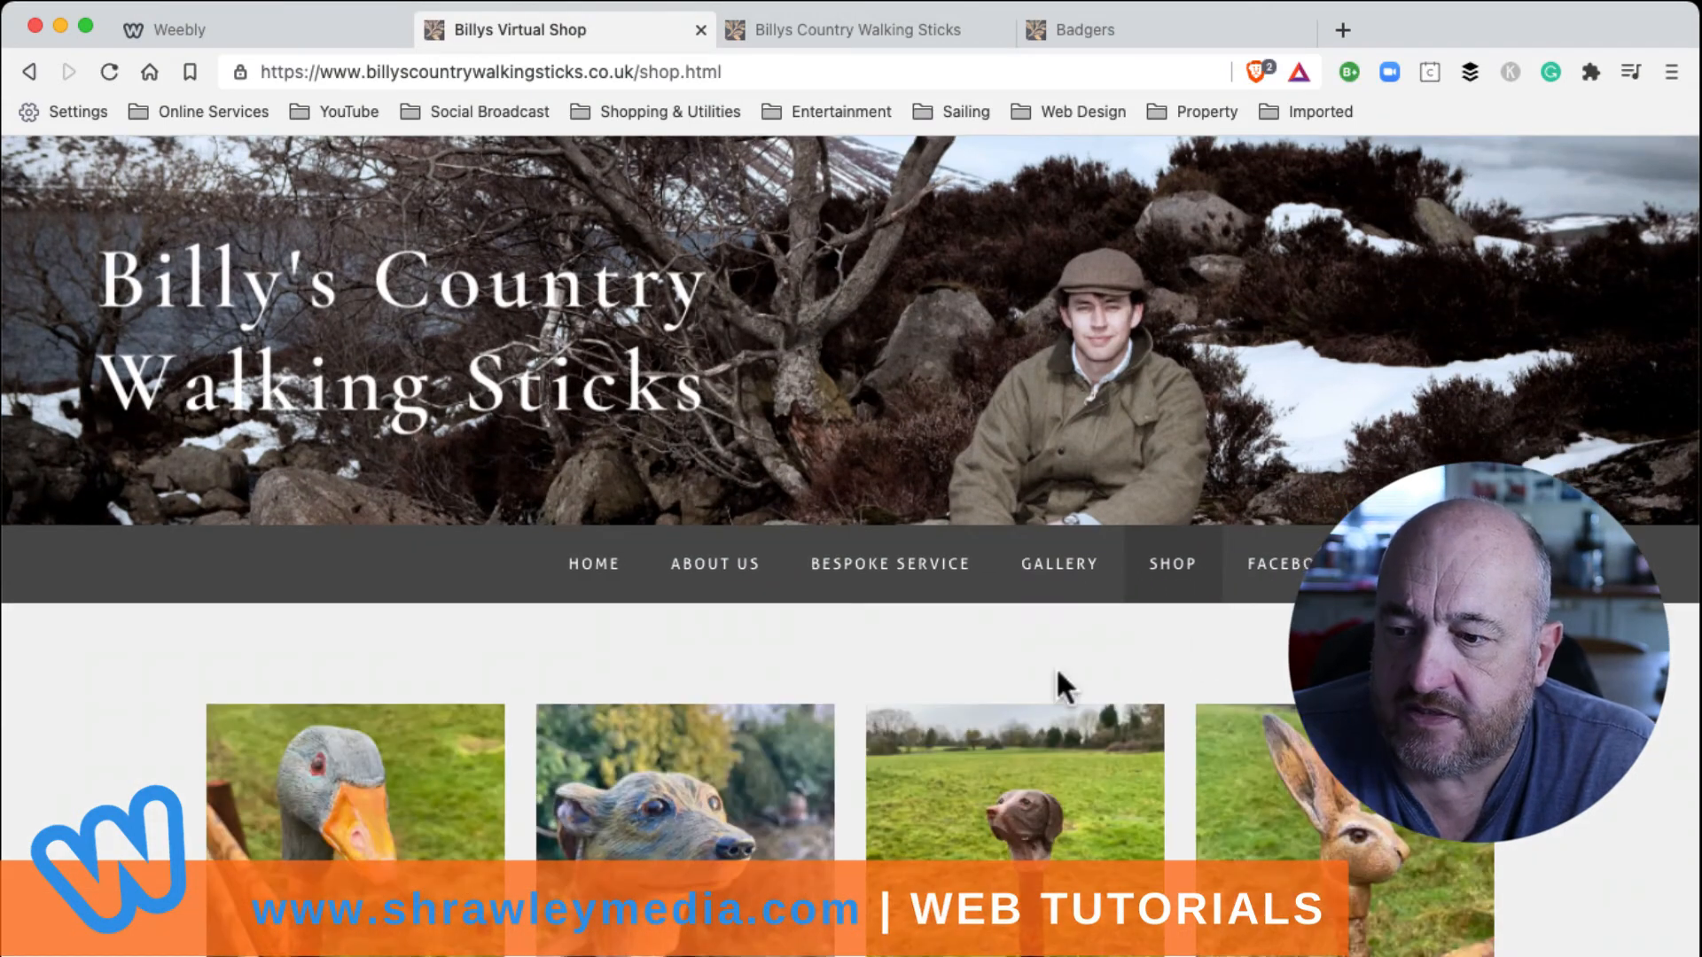
pyautogui.scroll(-5, 1046, 669)
pyautogui.scroll(2, 1046, 683)
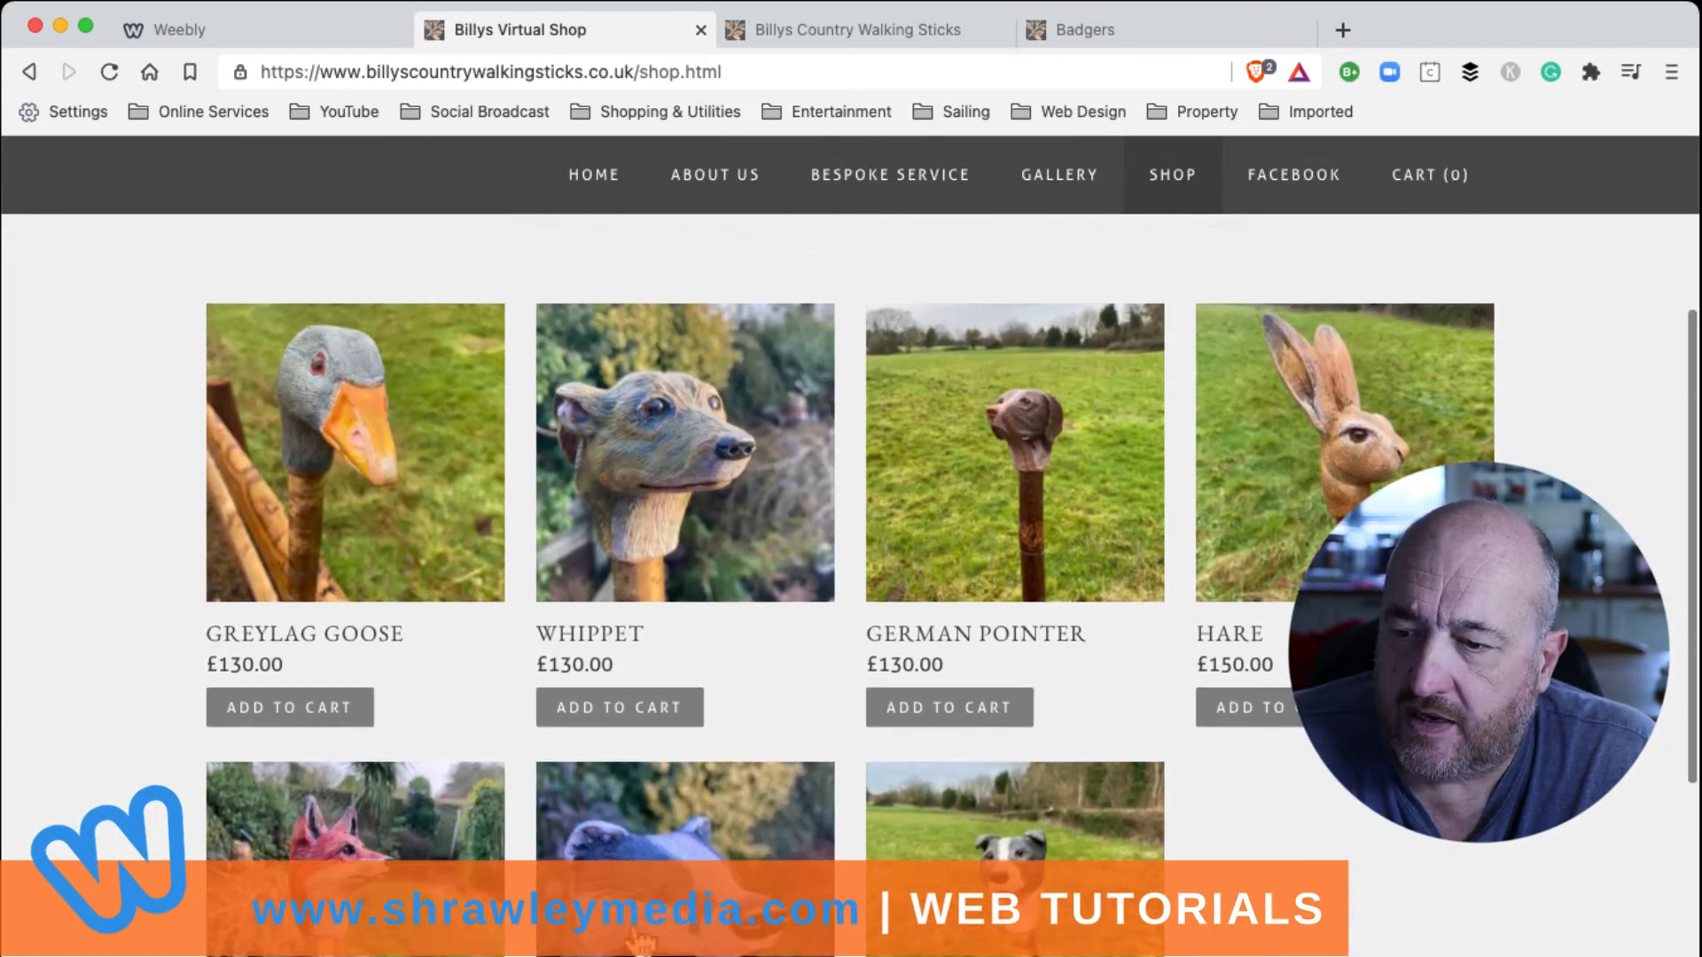
pyautogui.click(692, 940)
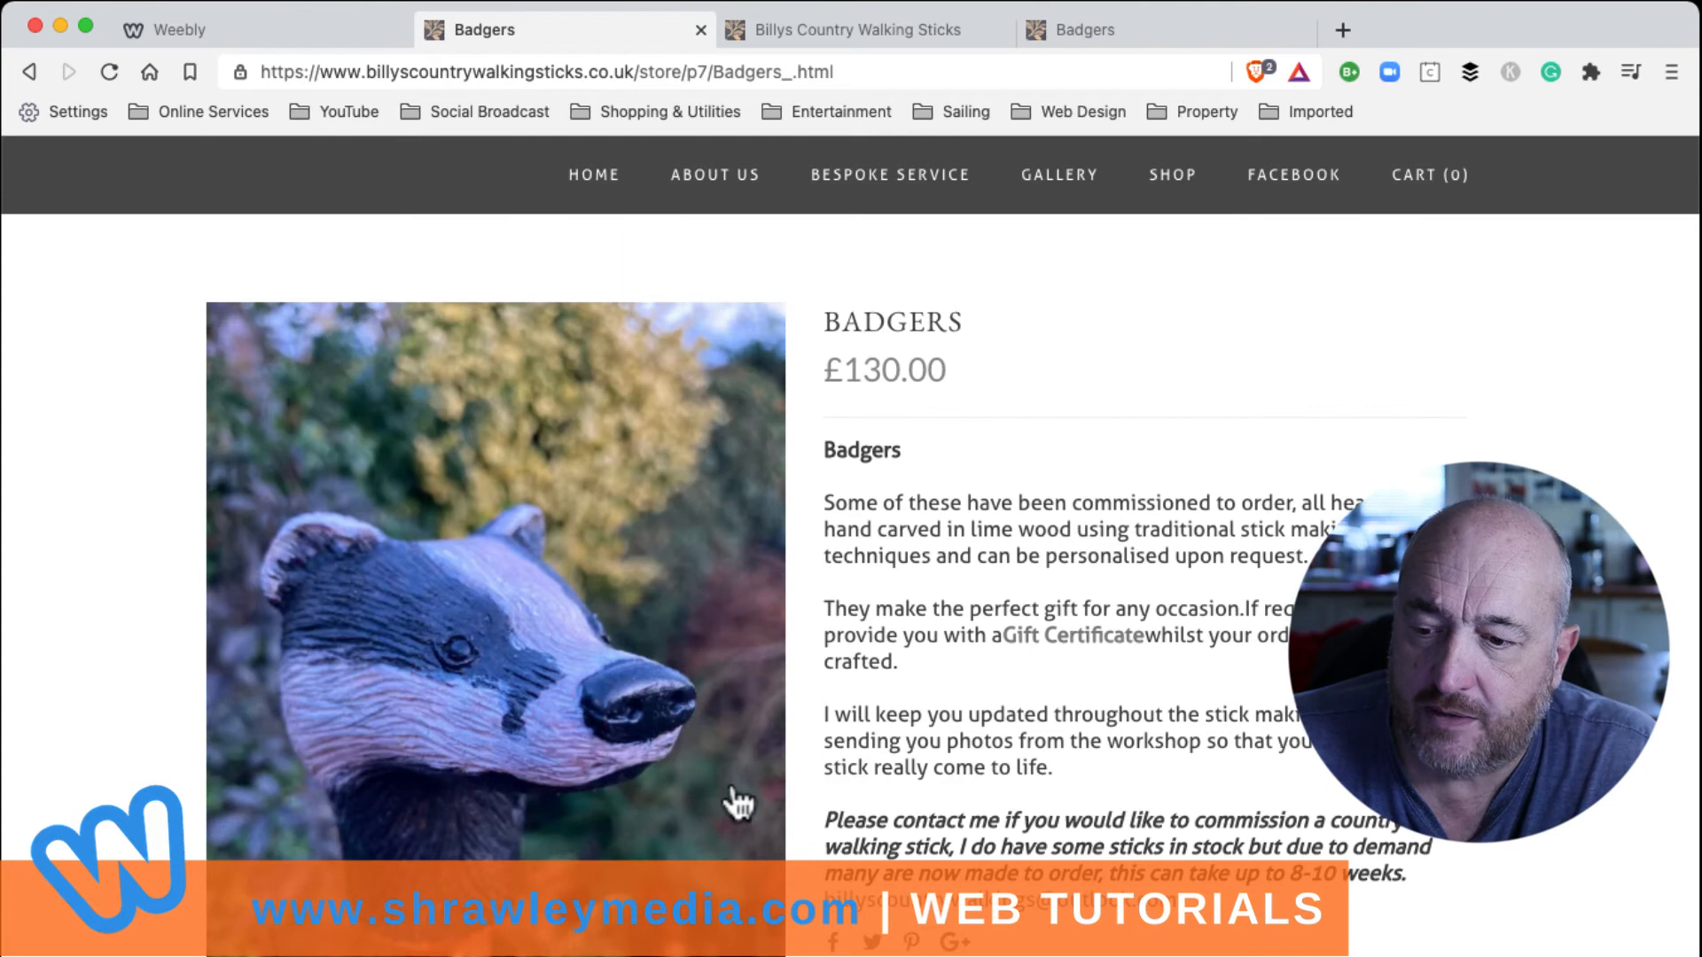
pyautogui.scroll(-8, 733, 803)
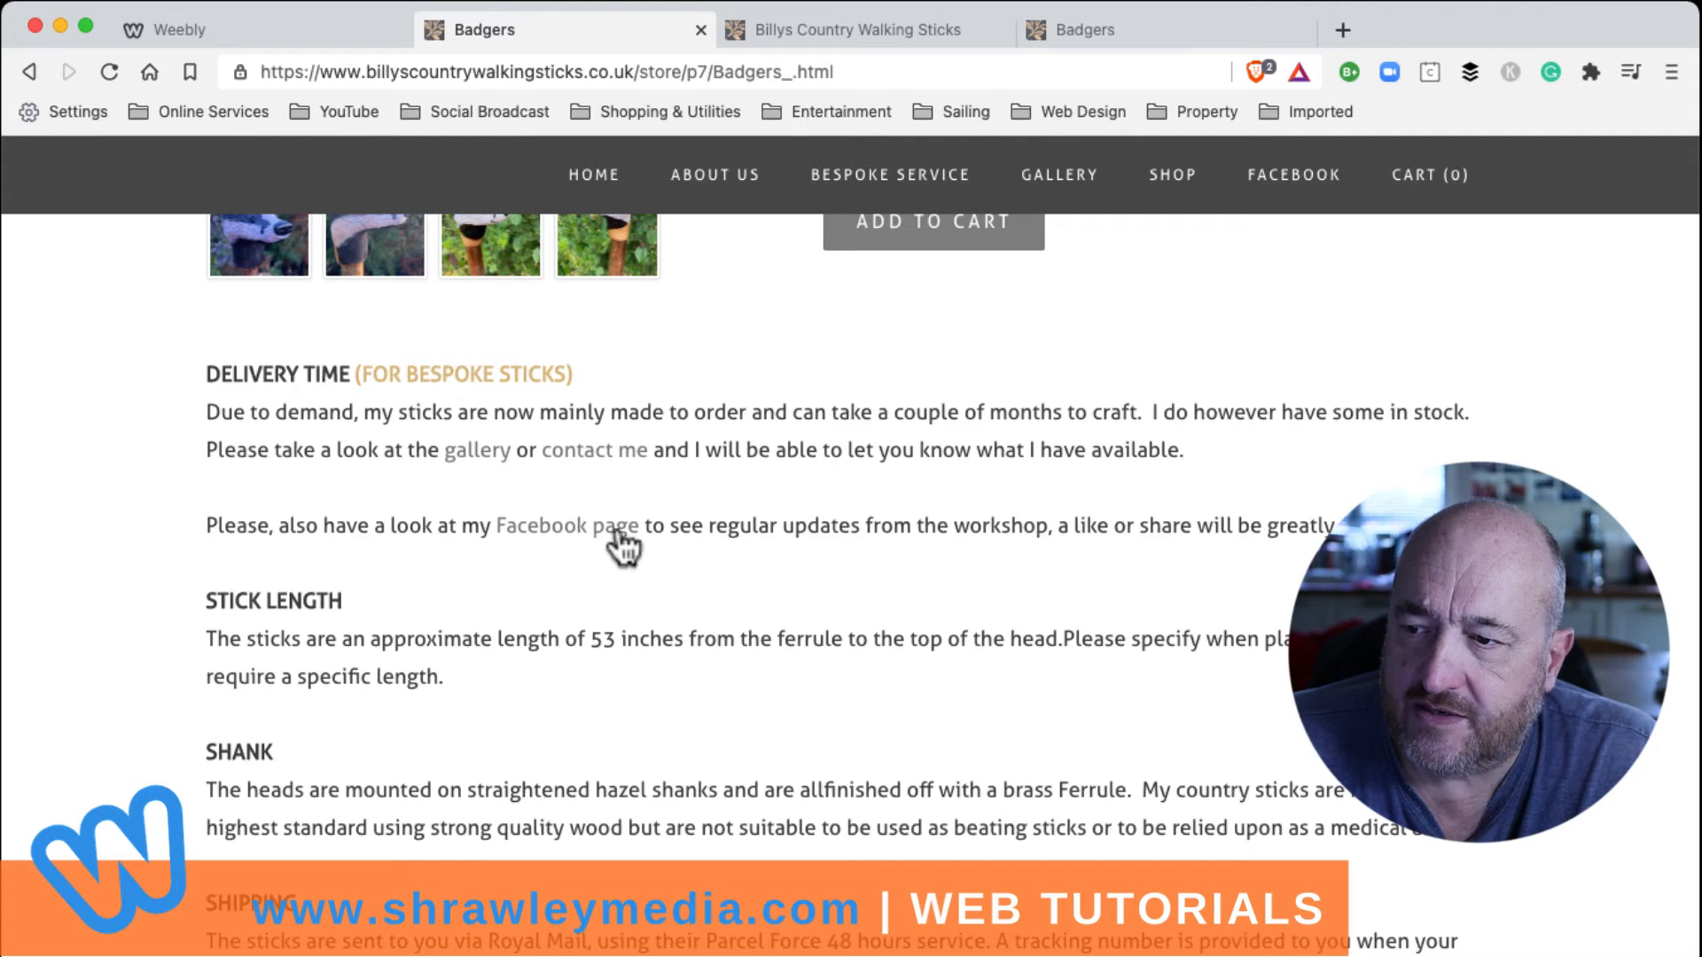
pyautogui.scroll(8, 760, 667)
pyautogui.scroll(-1, 759, 662)
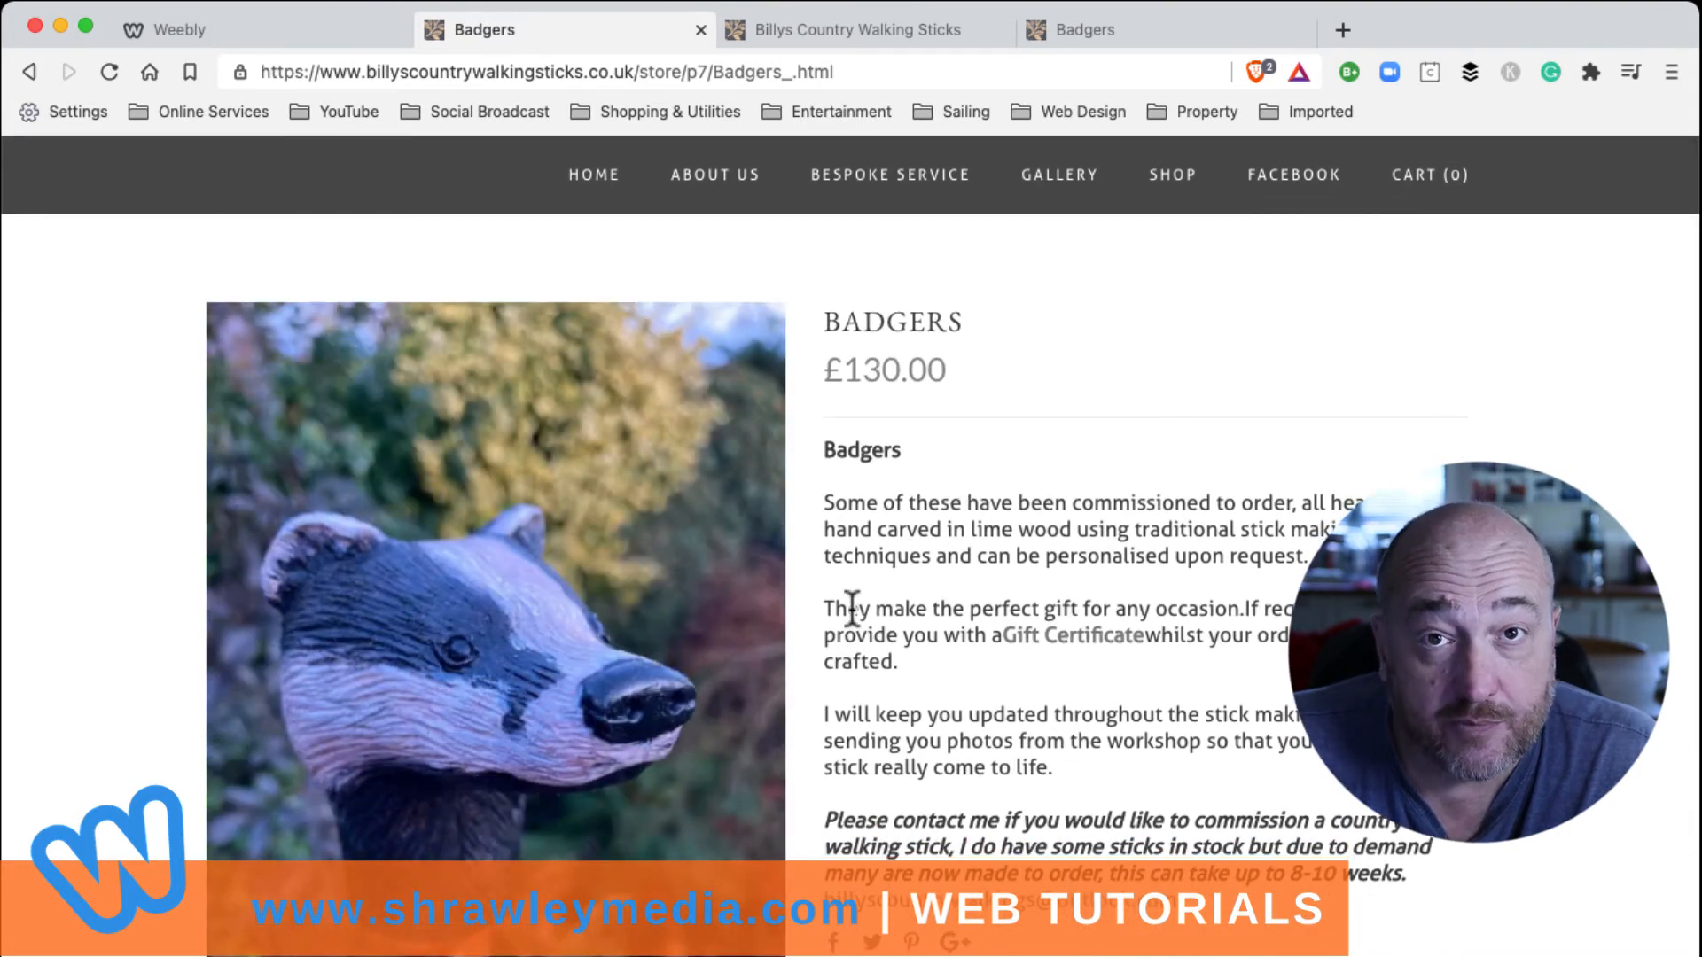
pyautogui.scroll(-5, 710, 789)
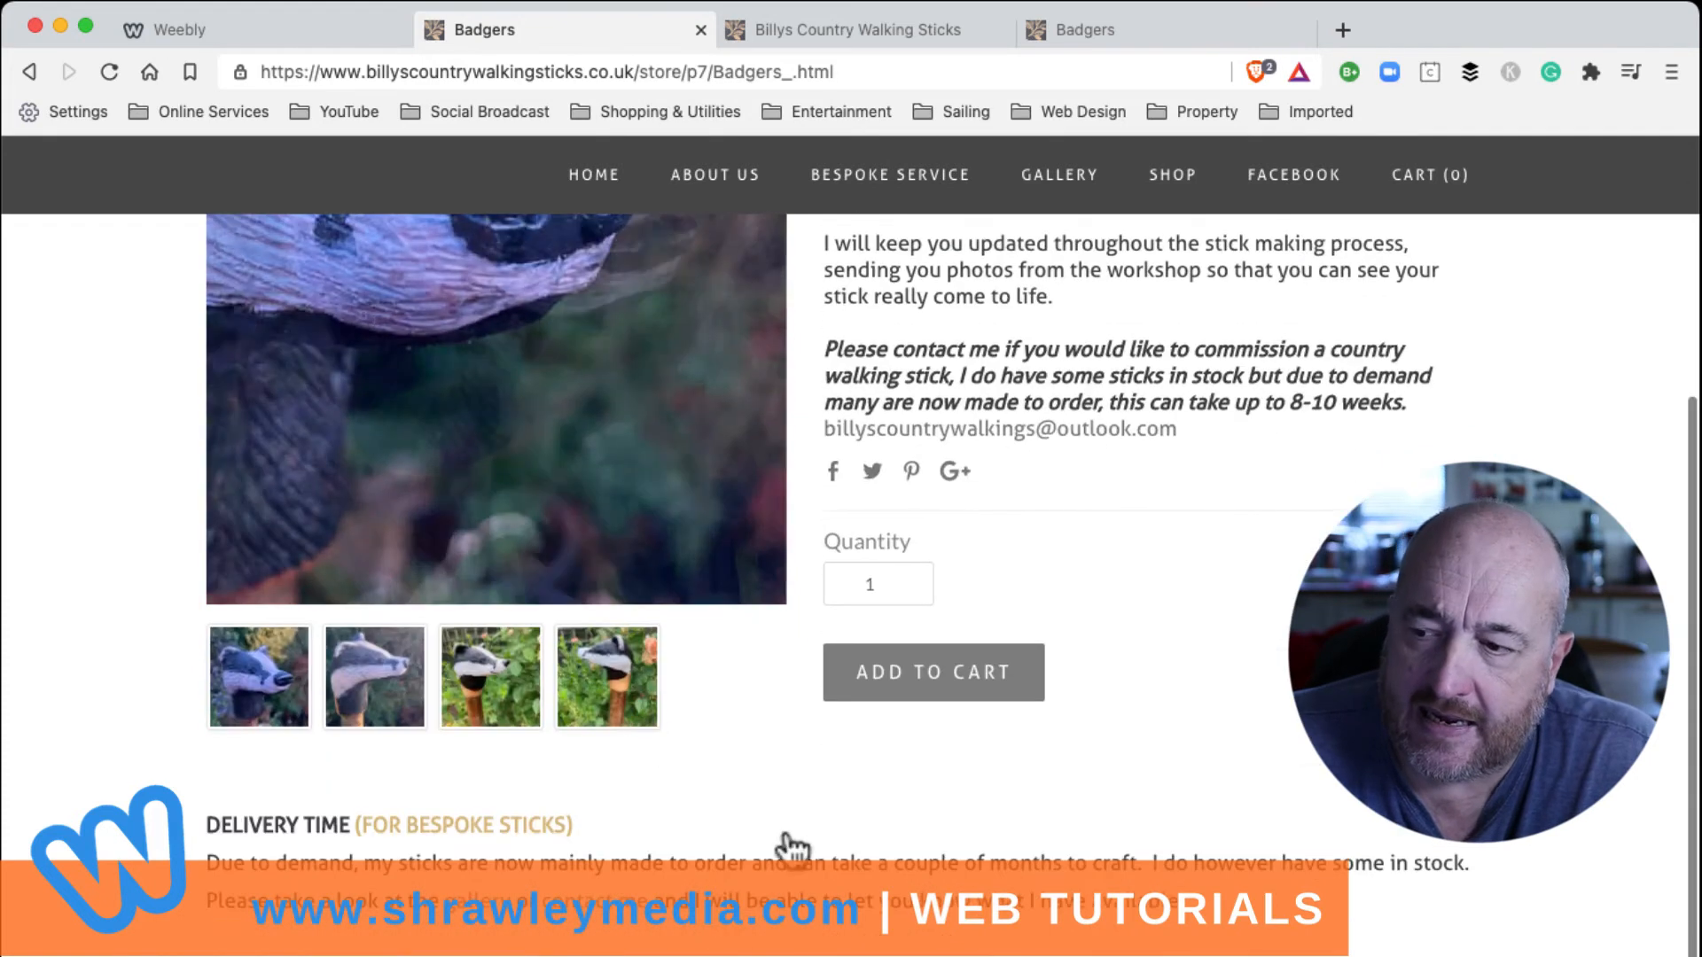
pyautogui.scroll(5, 703, 559)
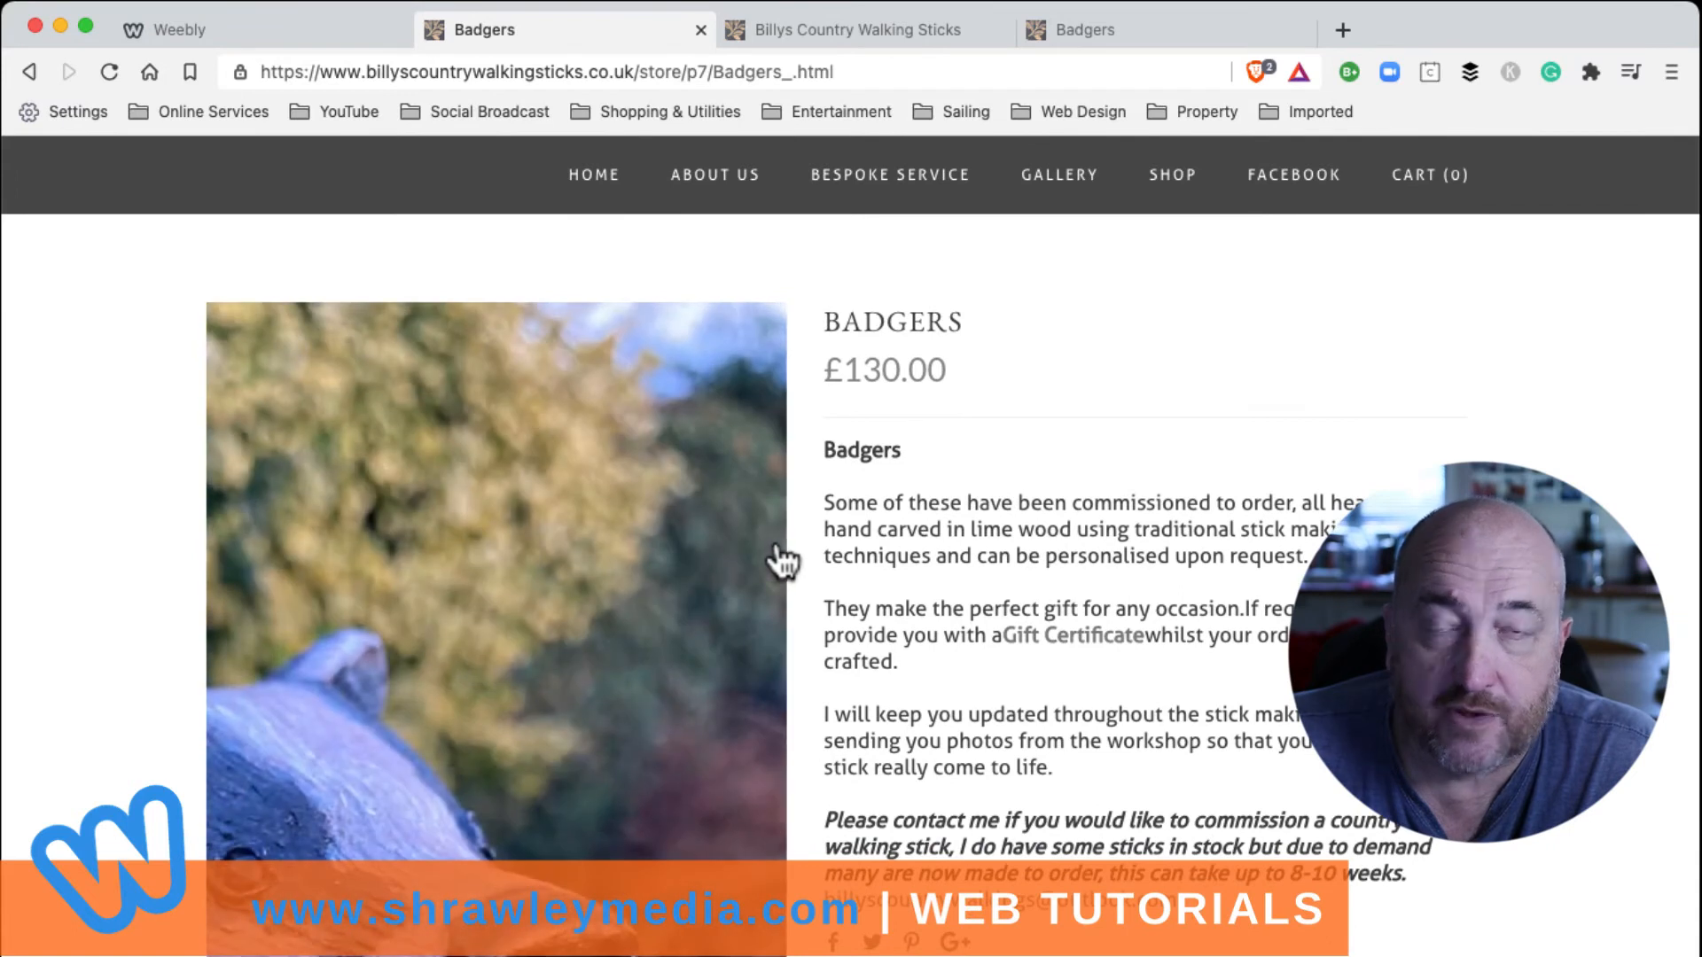
pyautogui.scroll(-1, 773, 543)
pyautogui.scroll(1, 789, 541)
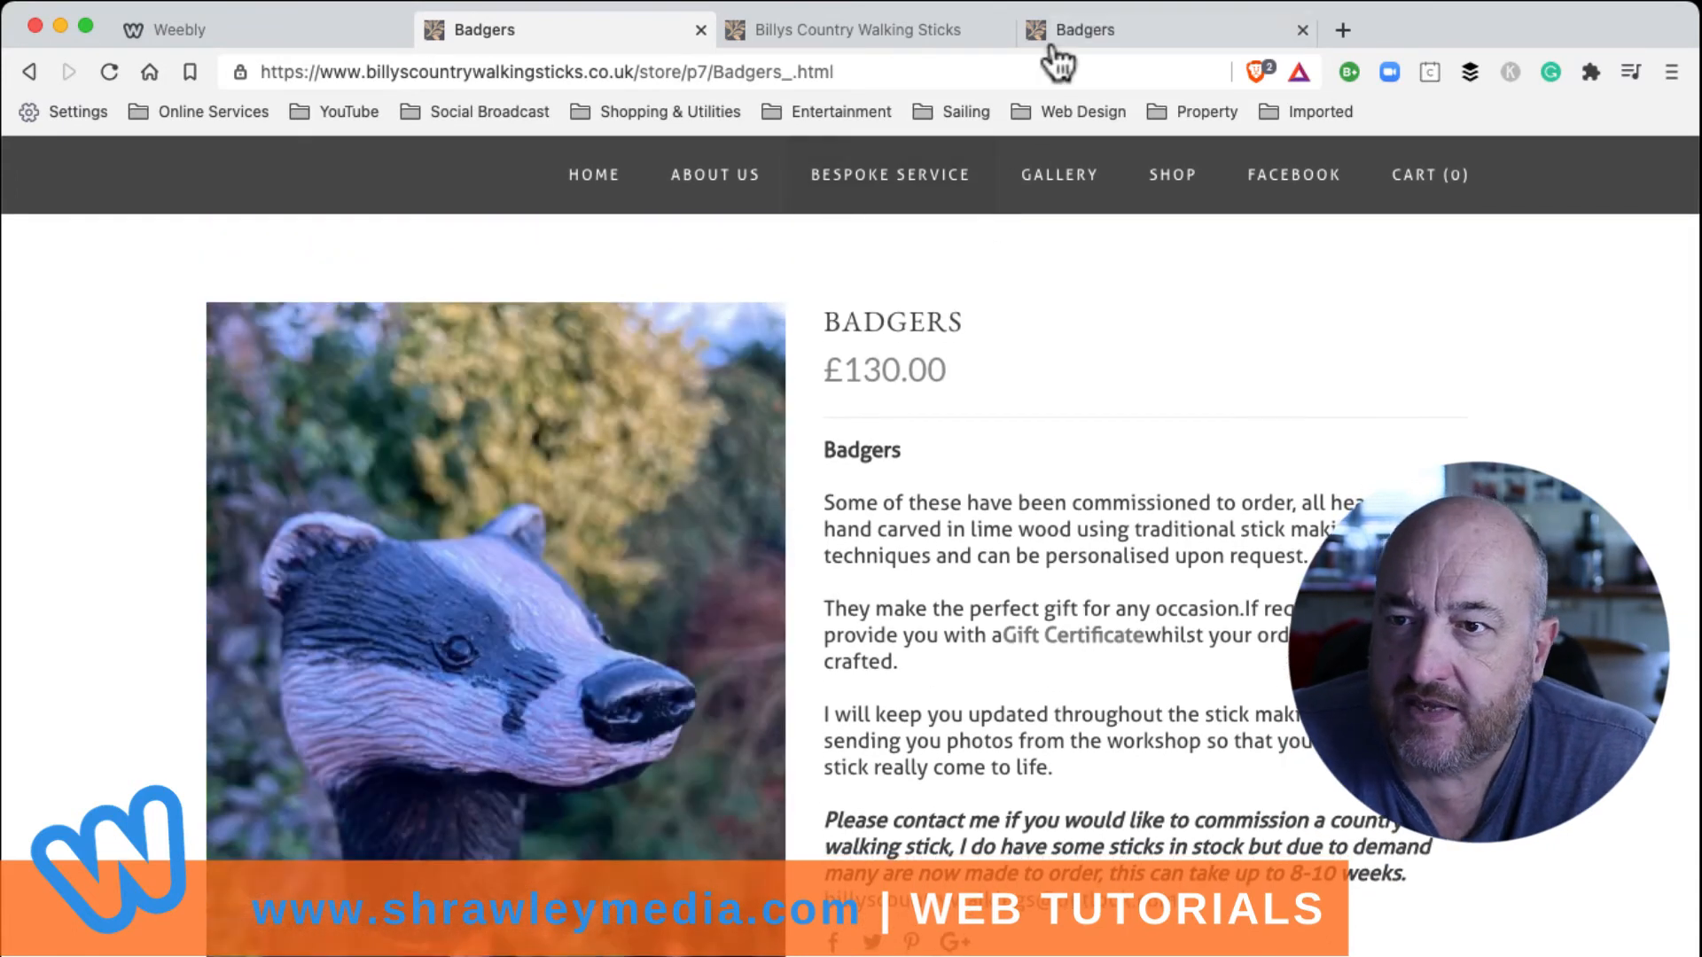
# Step: Switch back to the Weebly editor, dismiss the publishing confirmation, and add a new product page to the site
pyautogui.click(225, 24)
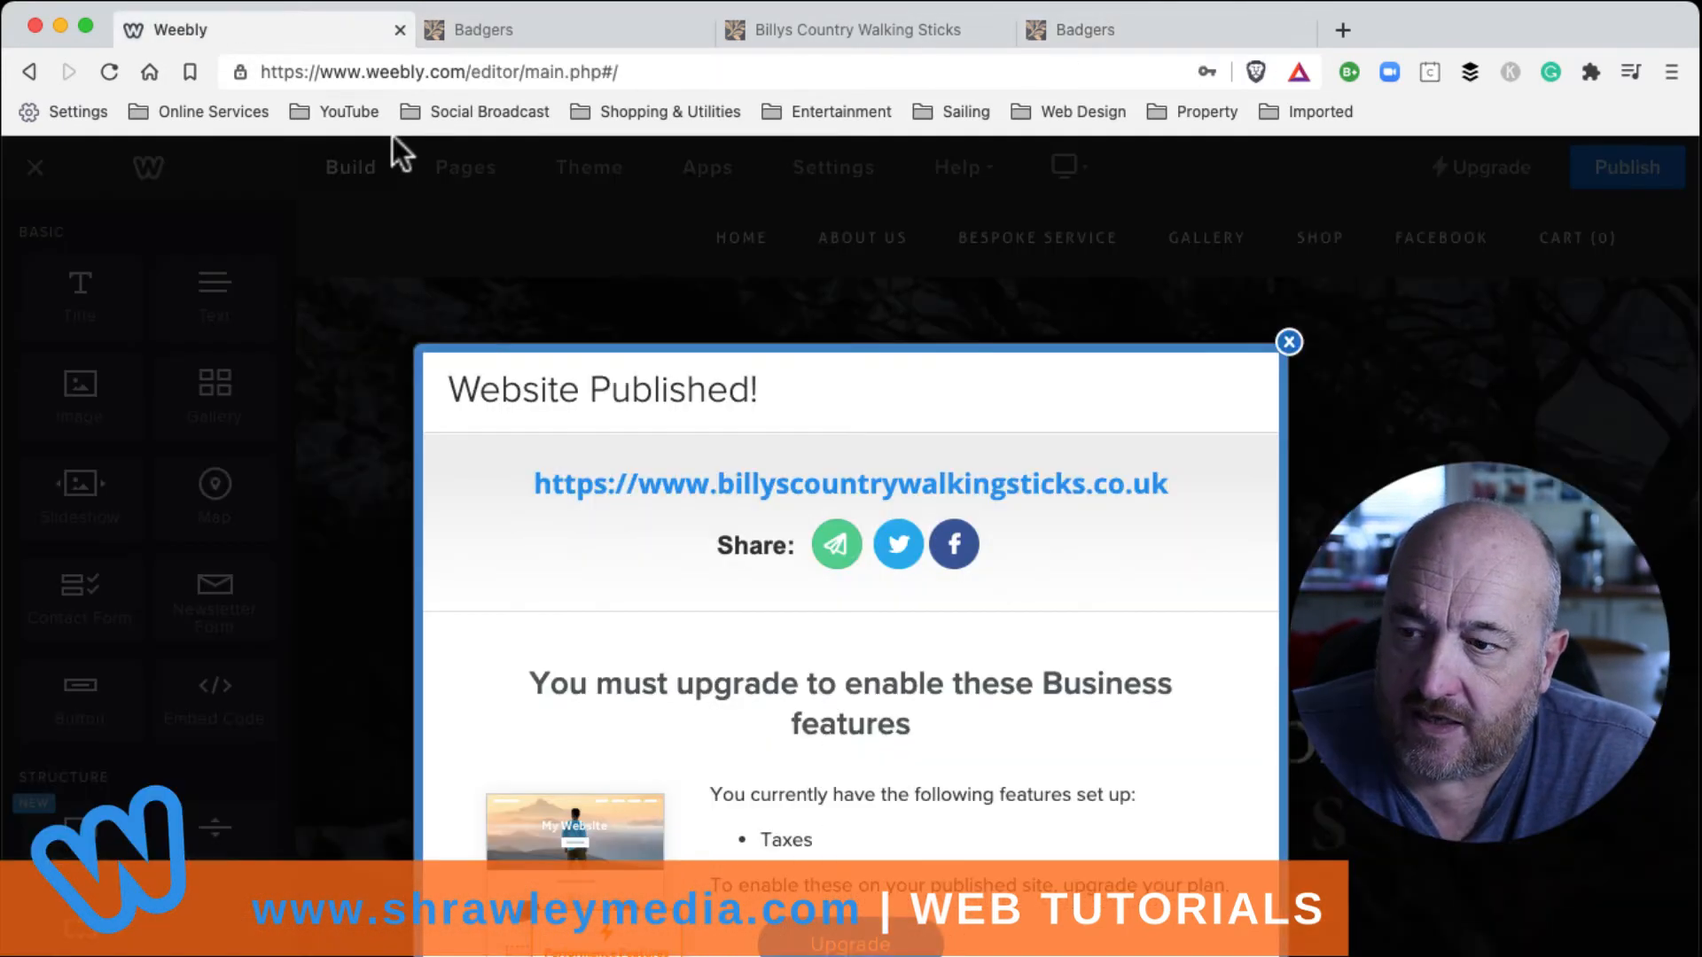
pyautogui.click(1289, 342)
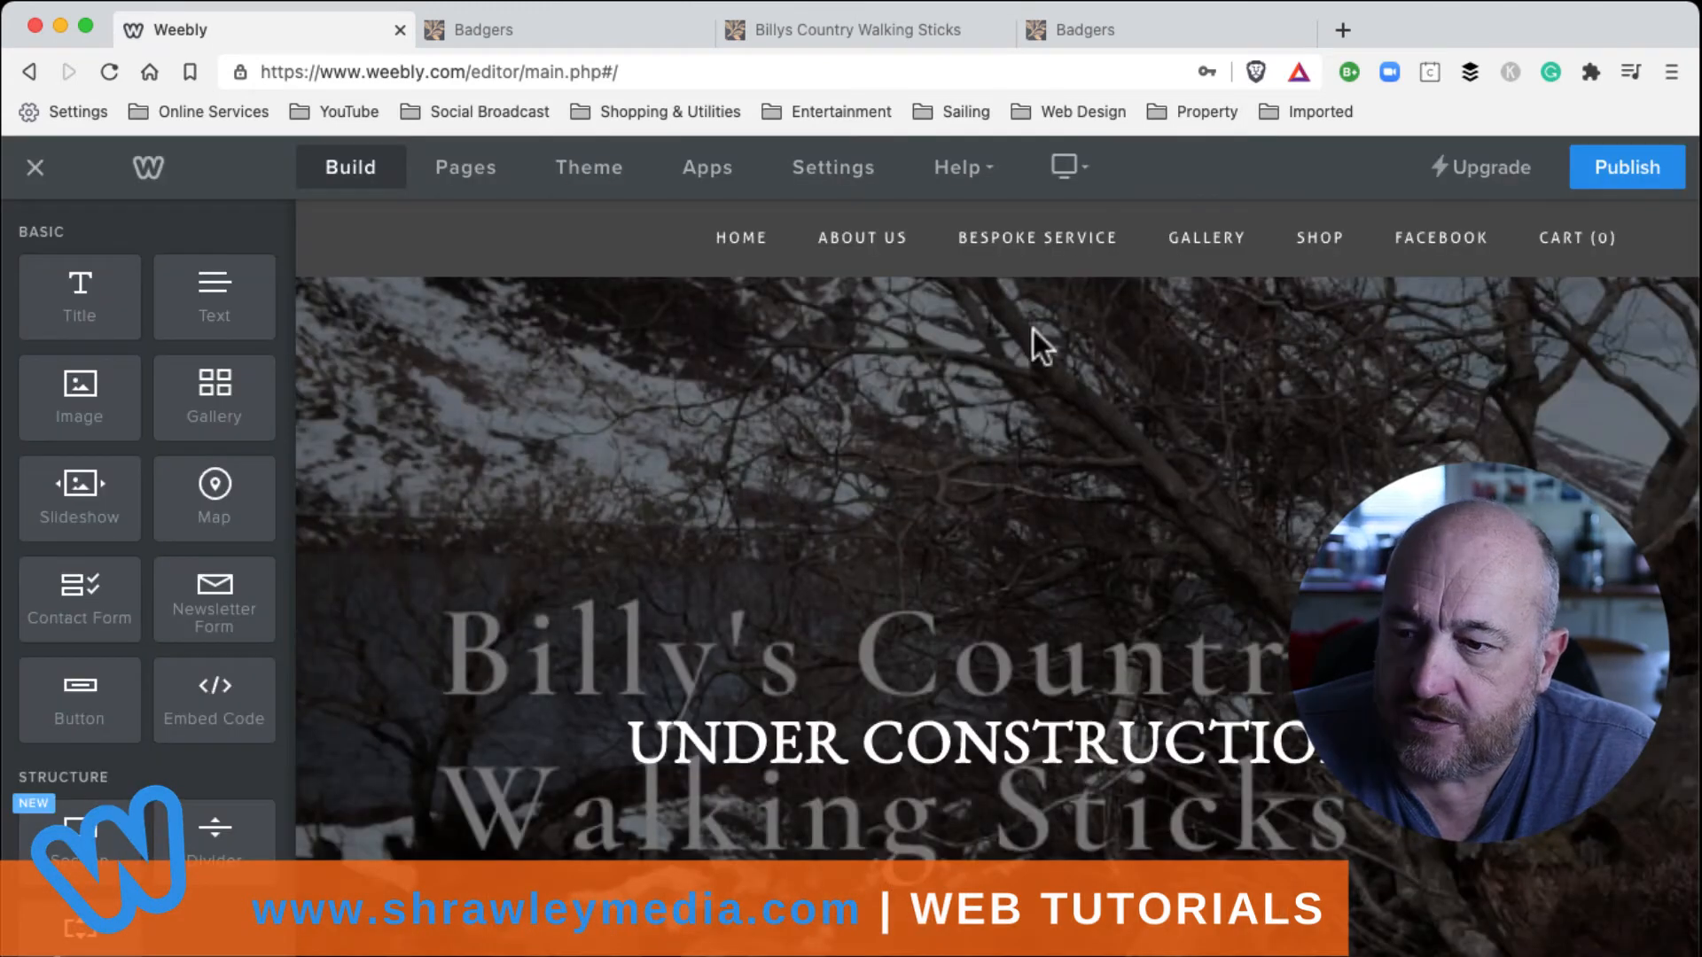
pyautogui.click(468, 174)
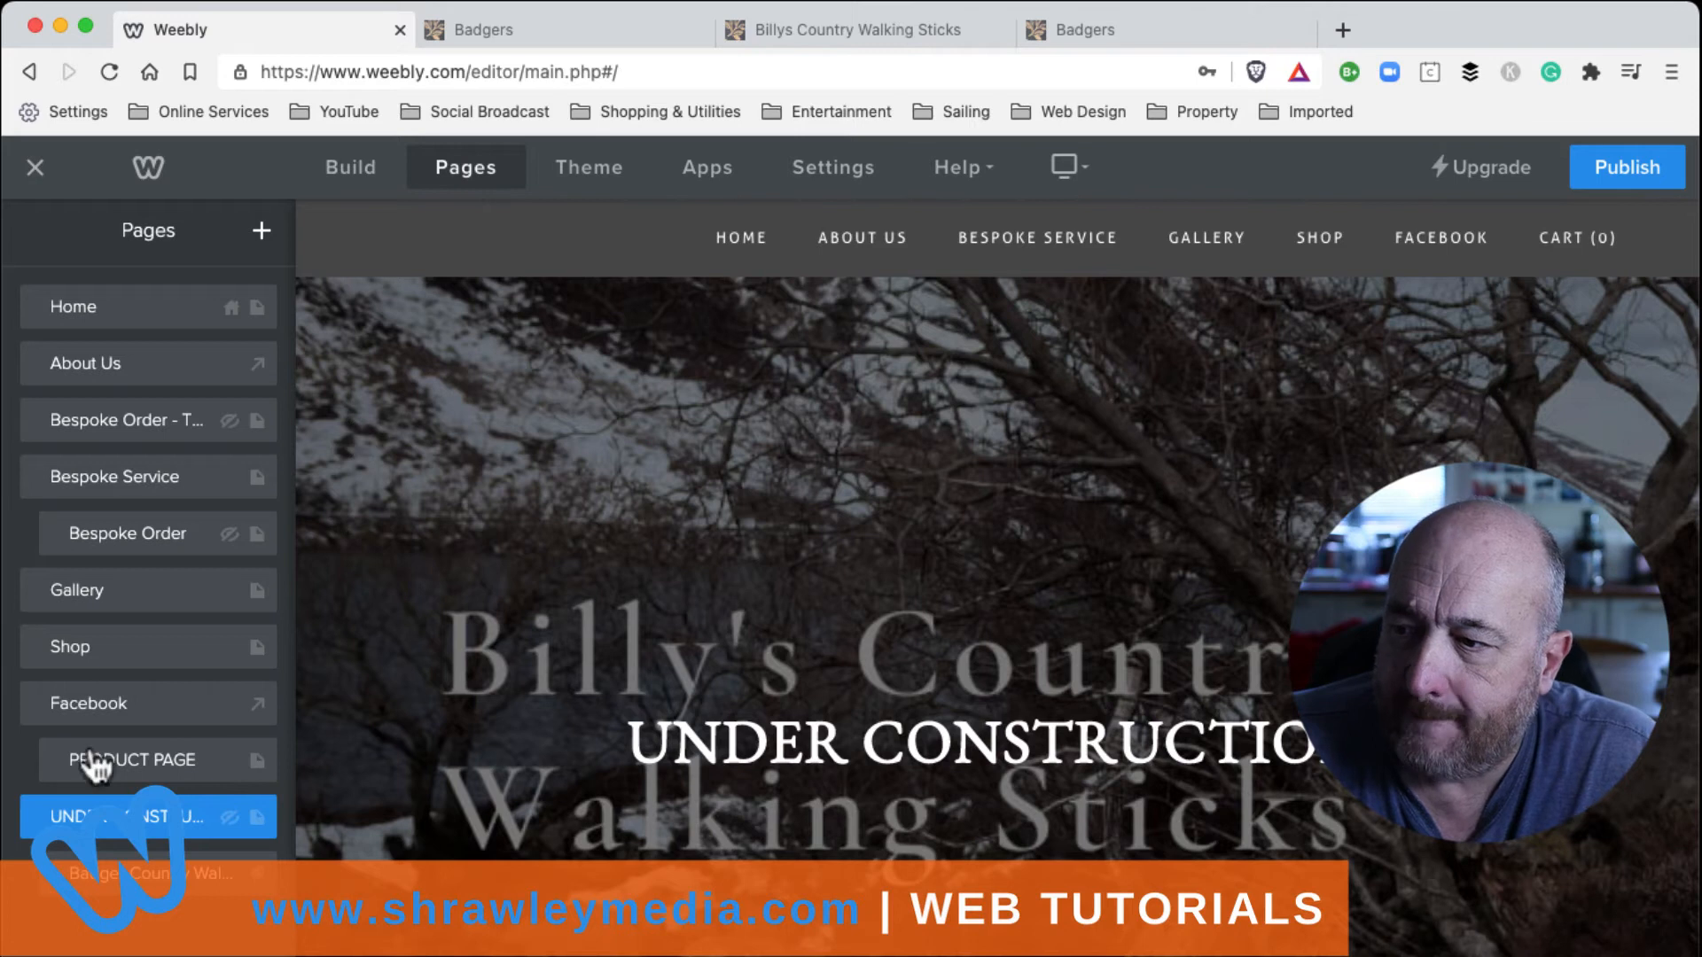
pyautogui.click(262, 234)
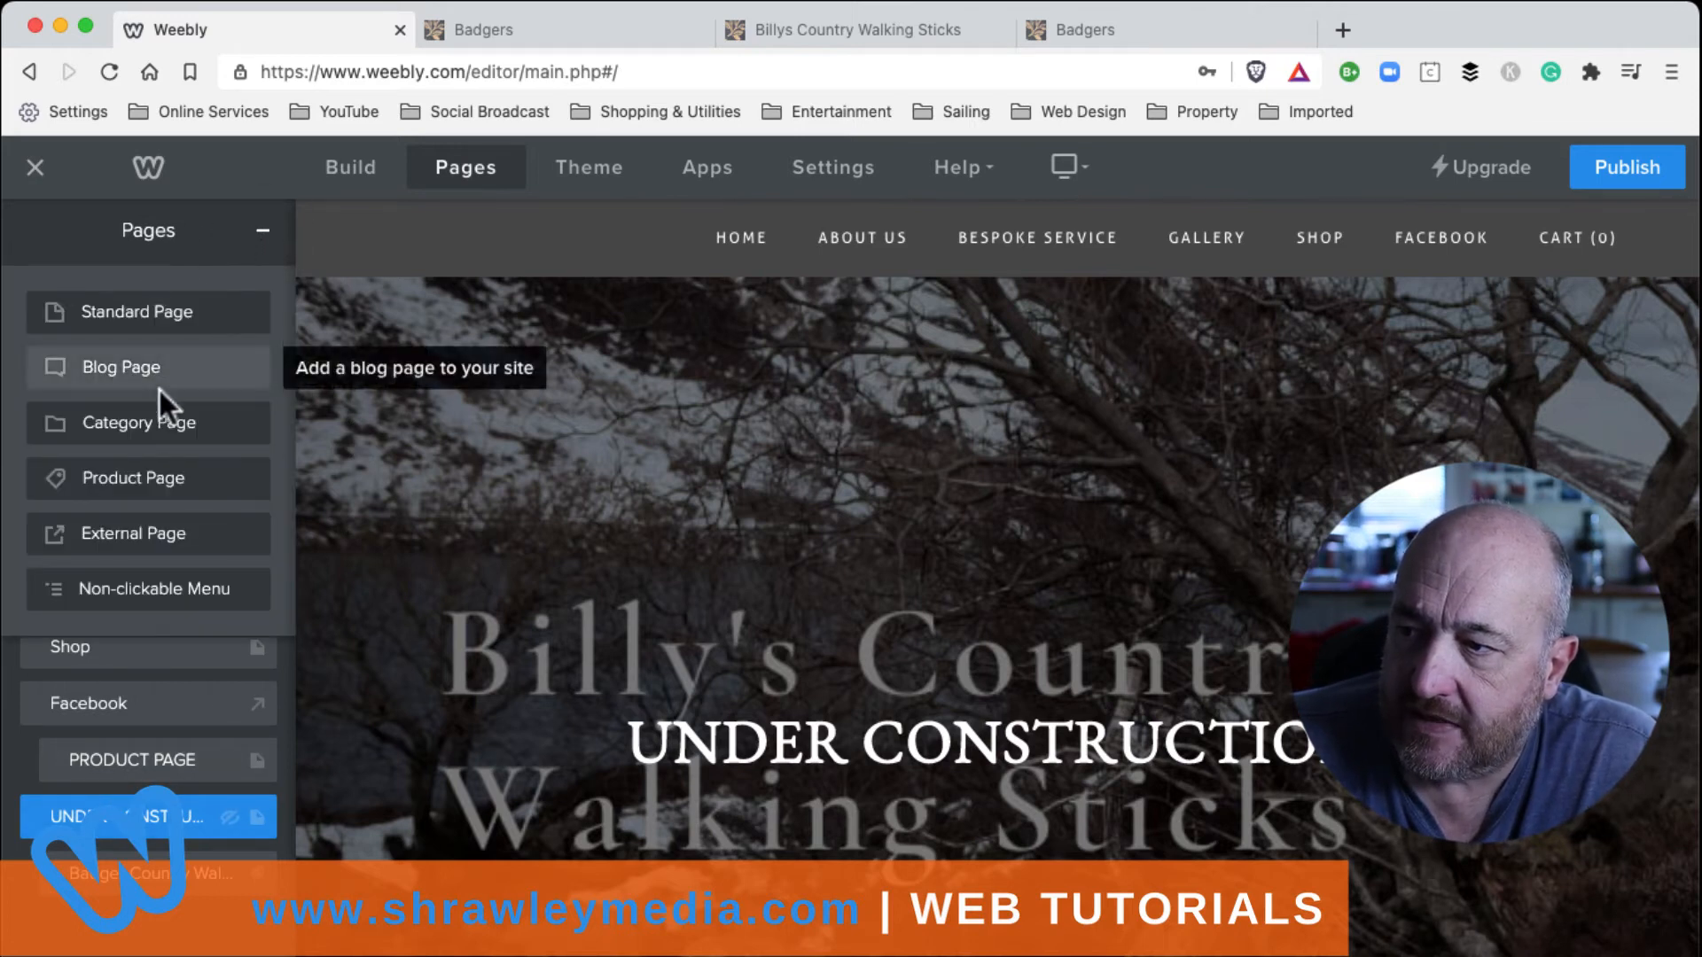
pyautogui.click(141, 483)
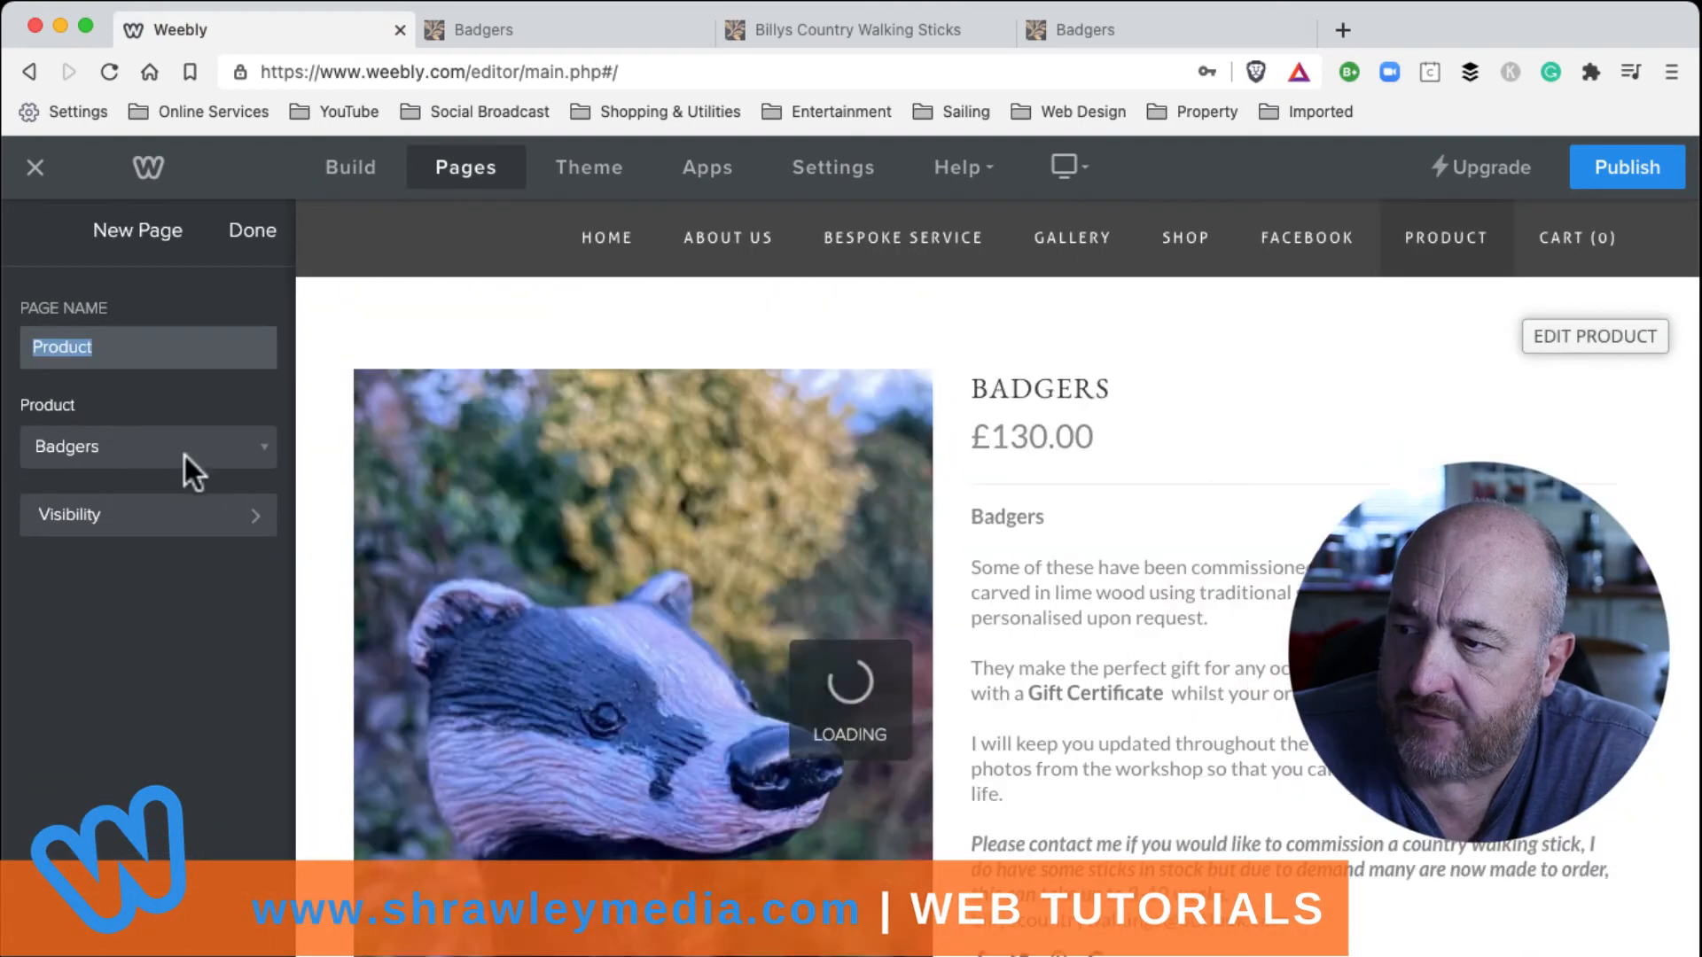
# Step: Assign the Fox product to the new product page and name the page Fox Country Walking Stick
pyautogui.click(188, 454)
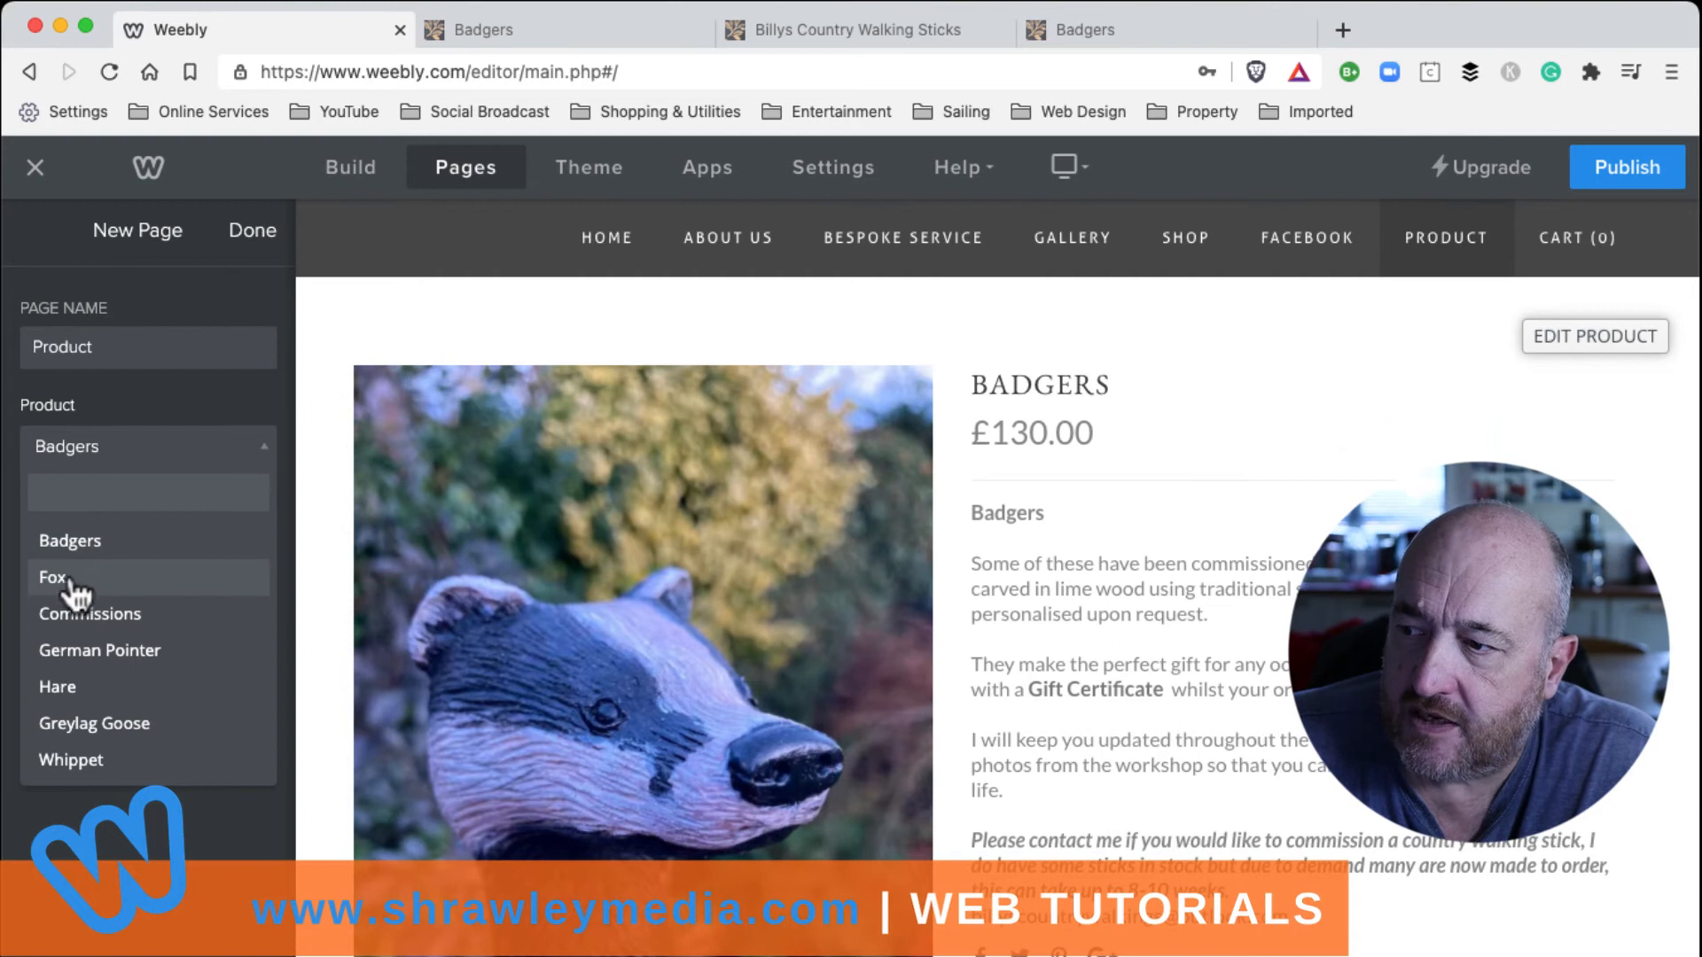
pyautogui.click(65, 579)
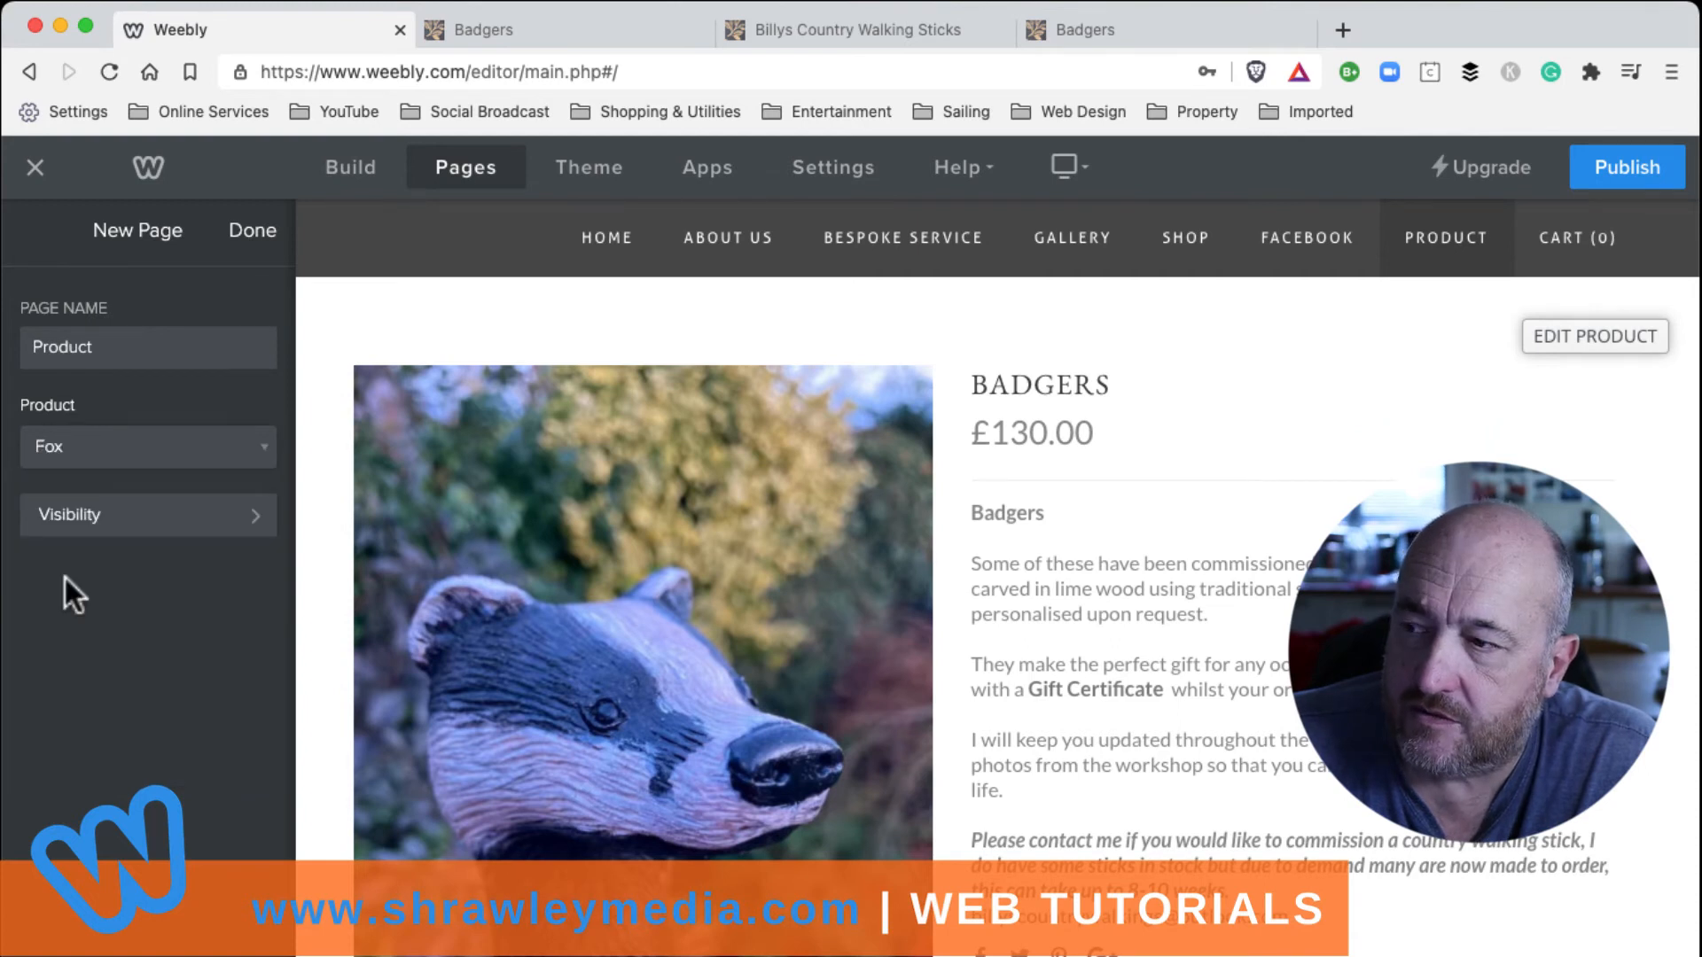
pyautogui.moveTo(105, 346); pyautogui.dragTo(9, 348)
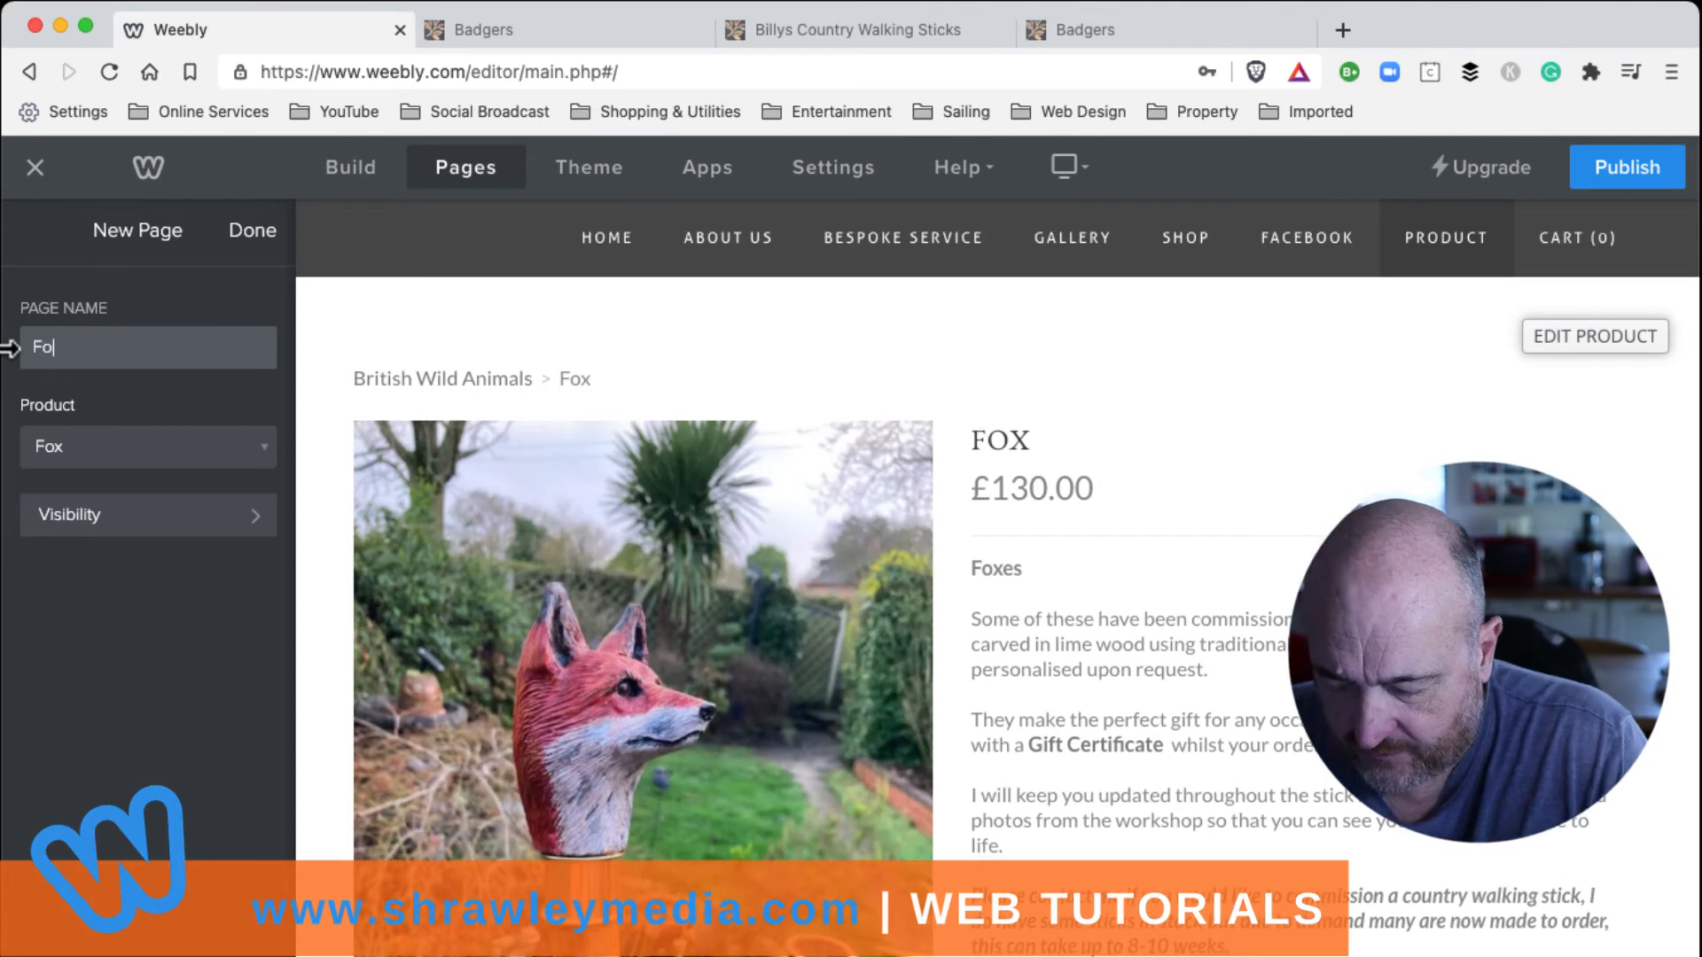
pyautogui.write('un')
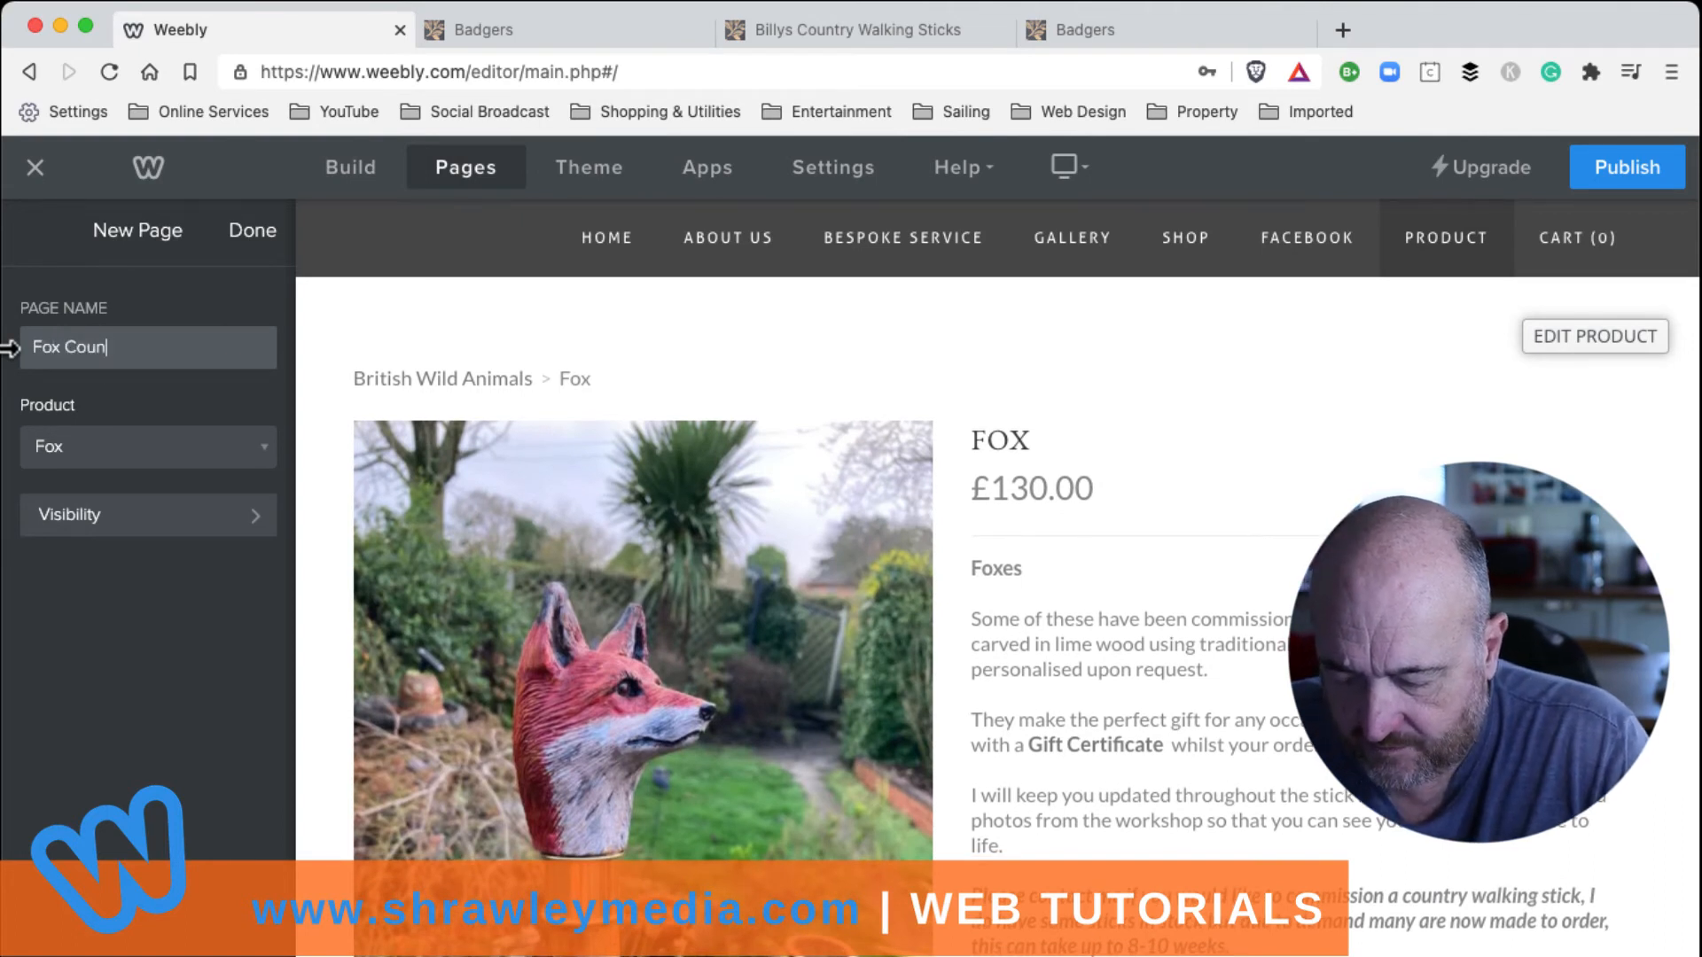
pyautogui.write('try Walk')
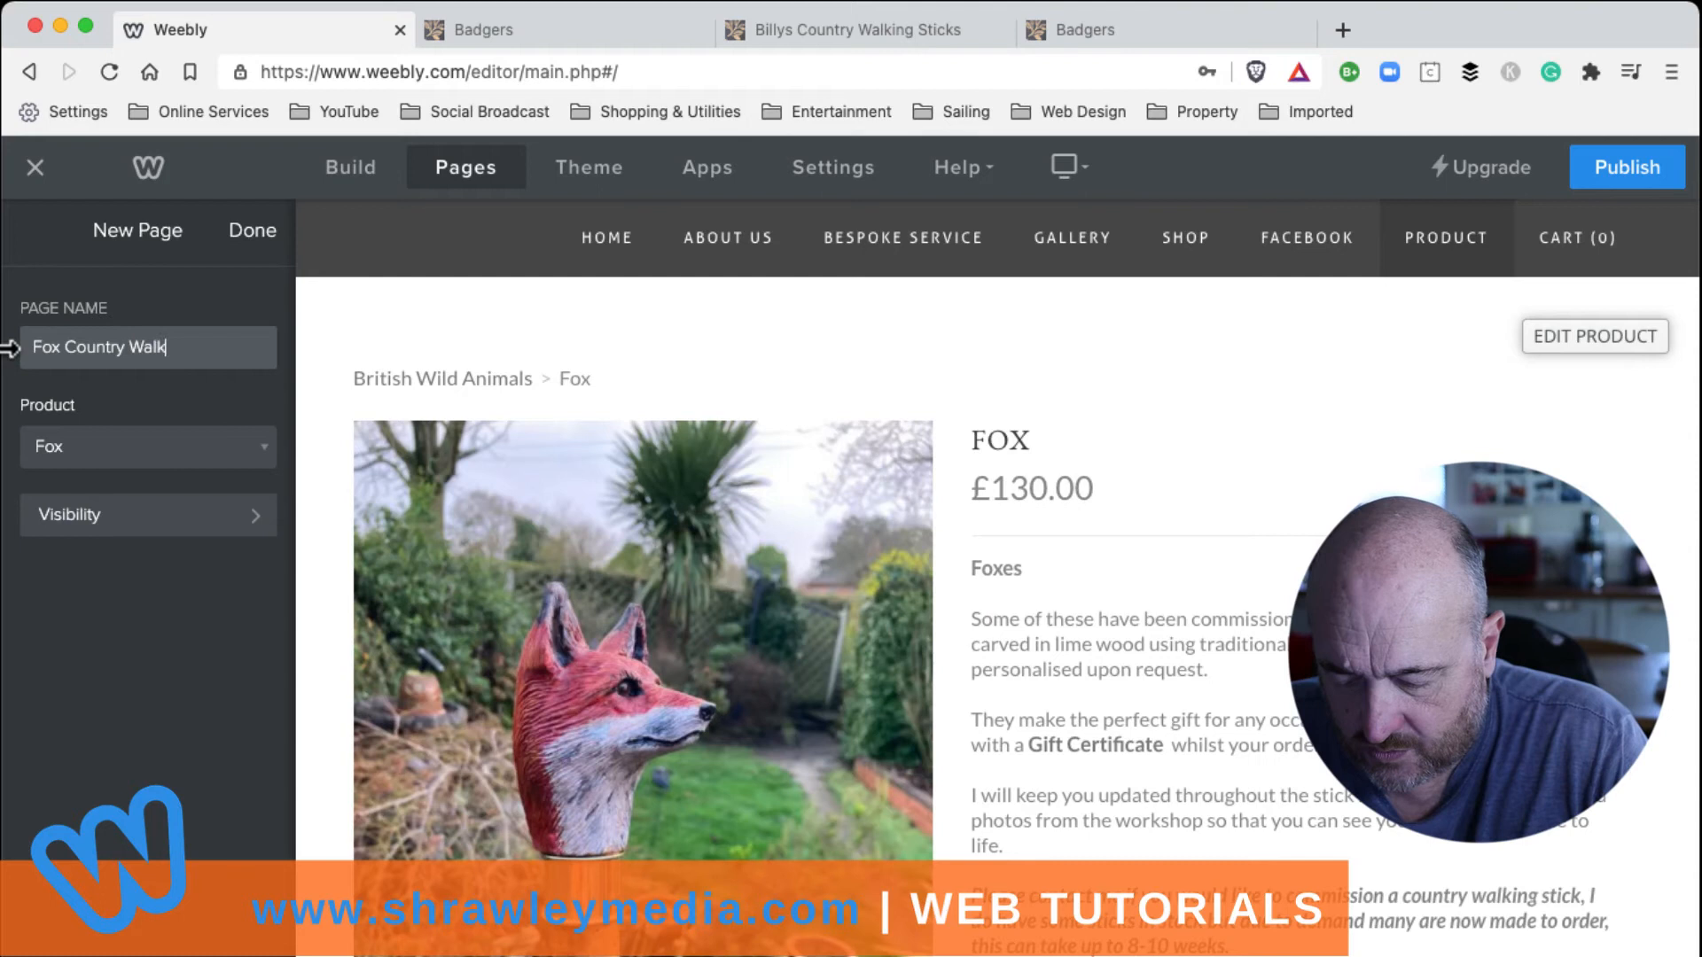
pyautogui.write('ing Sti')
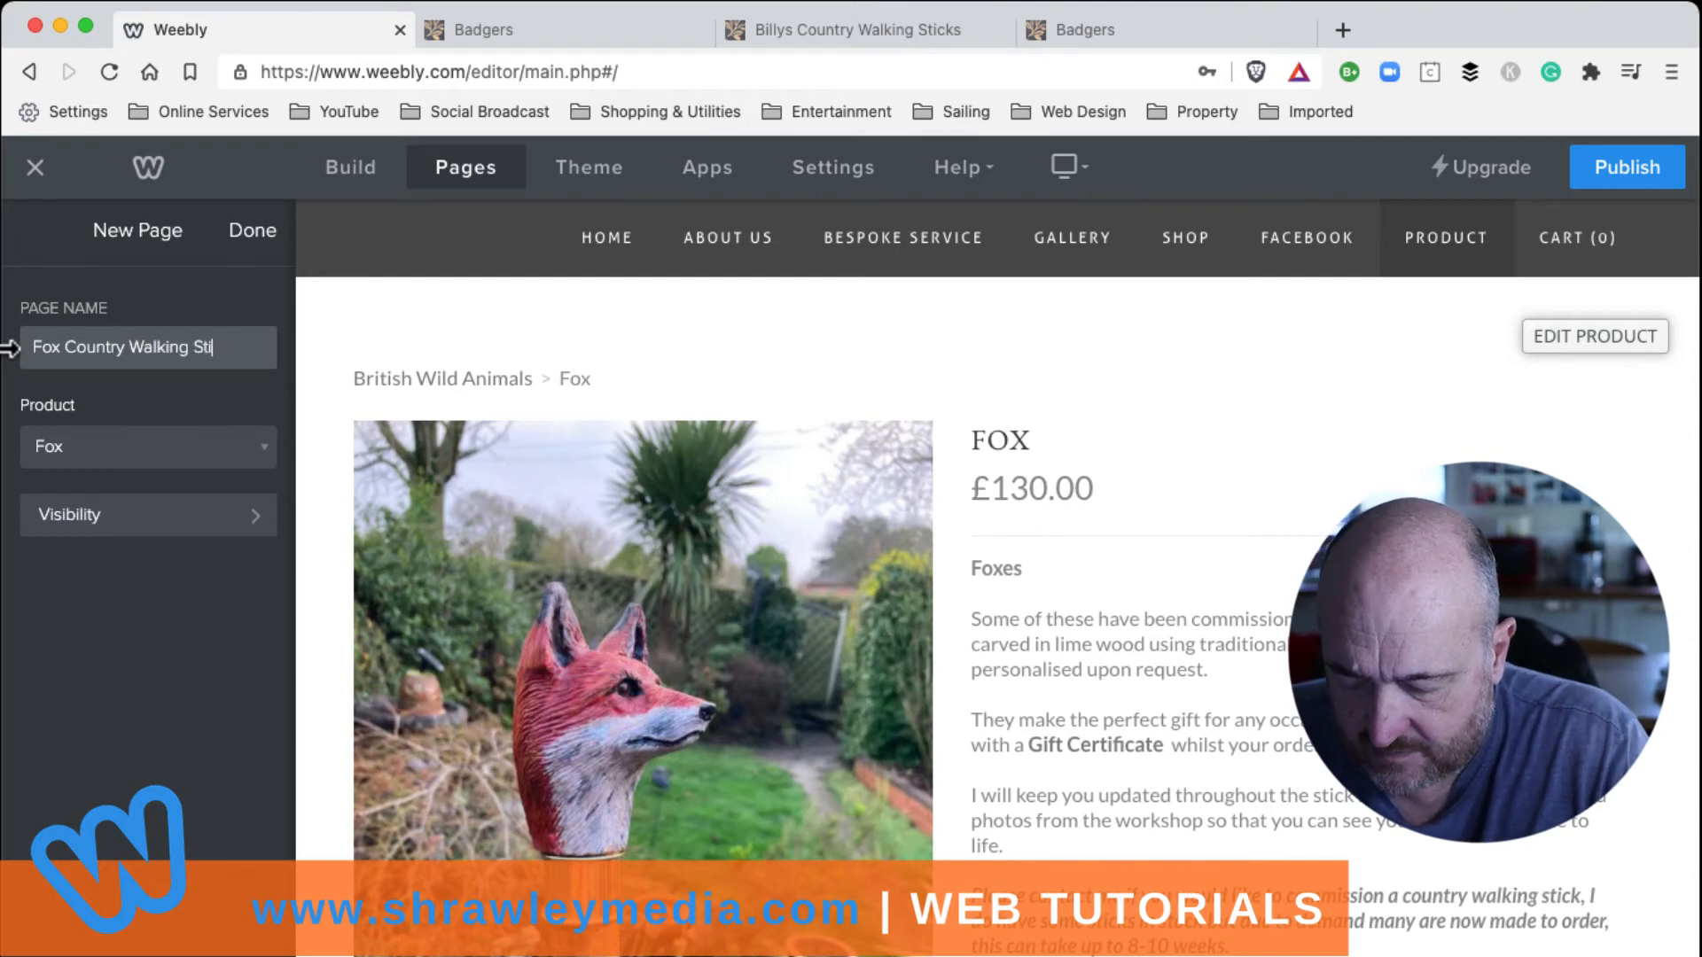
pyautogui.write('ck')
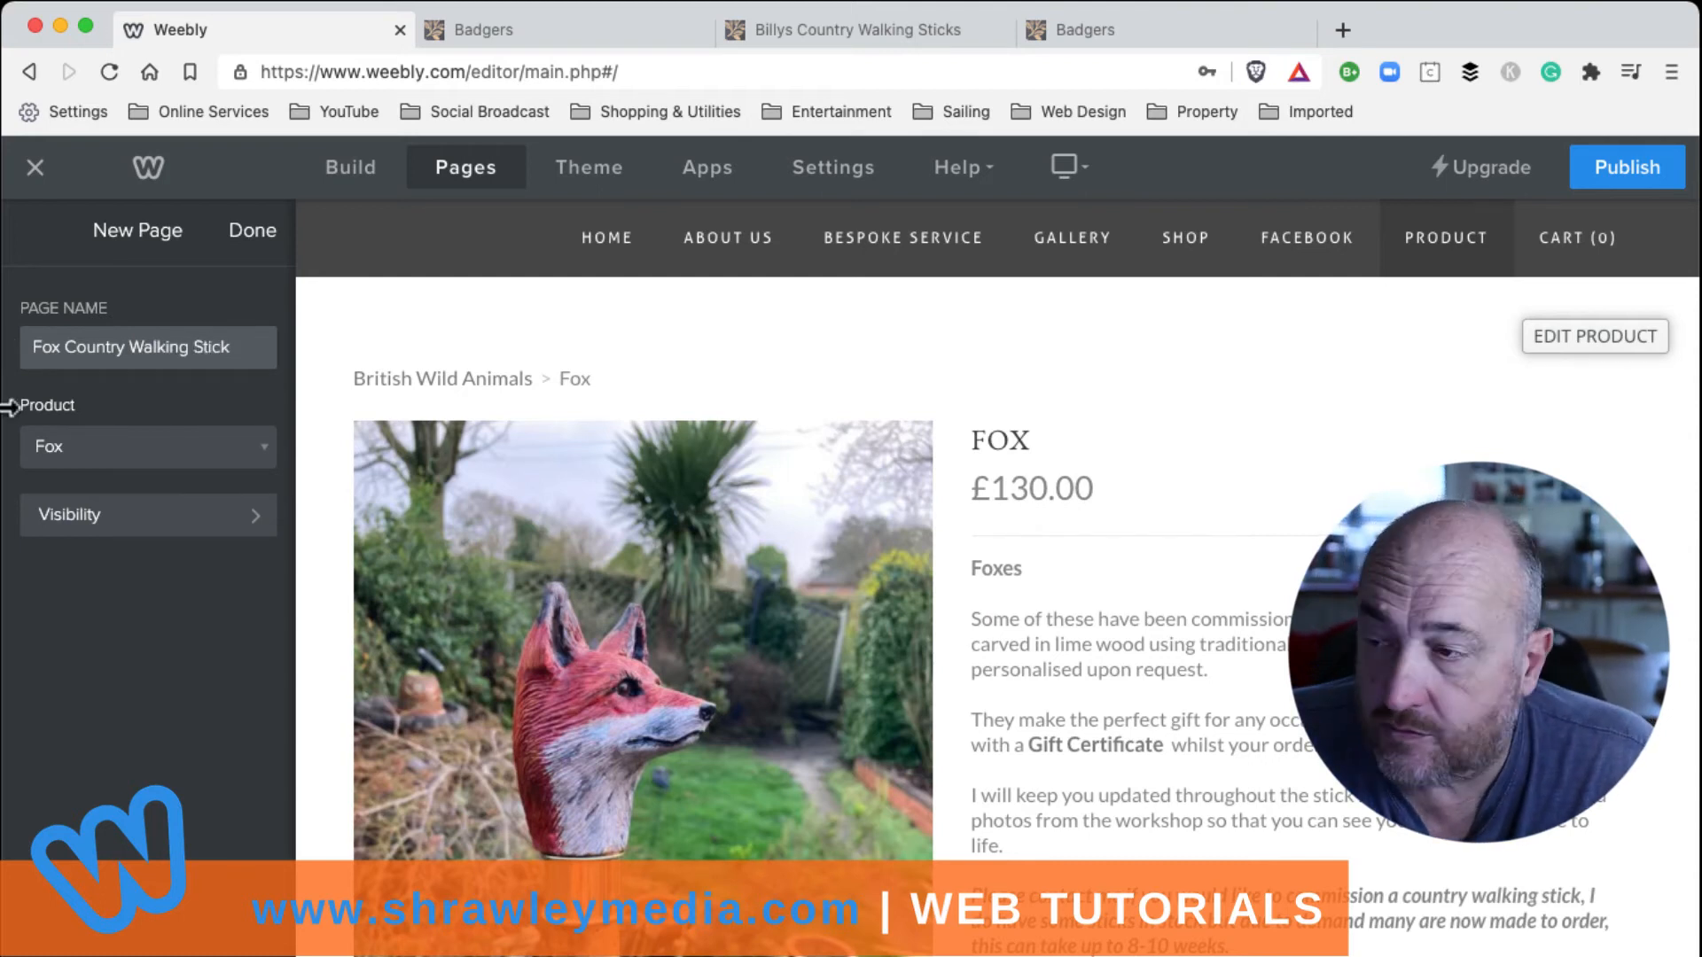
# Step: Finish the new fox page's setup and nest it beneath the hidden UNDER CONSTRUCTION page
pyautogui.click(253, 232)
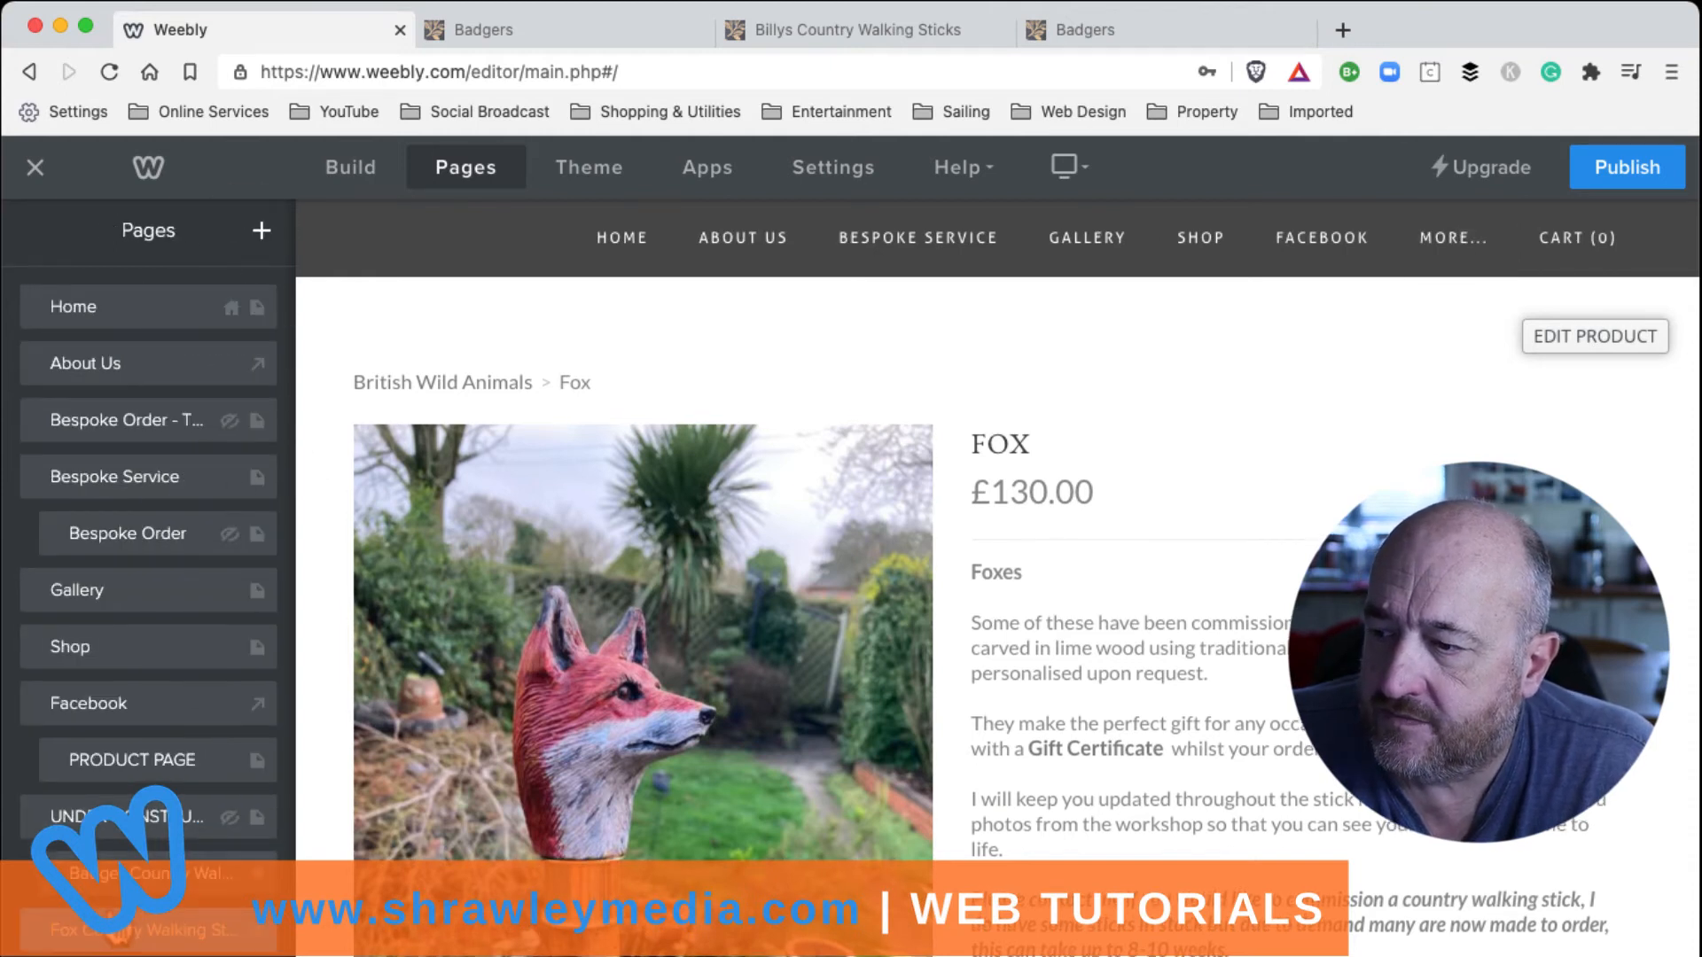
pyautogui.moveTo(53, 931); pyautogui.dragTo(68, 932)
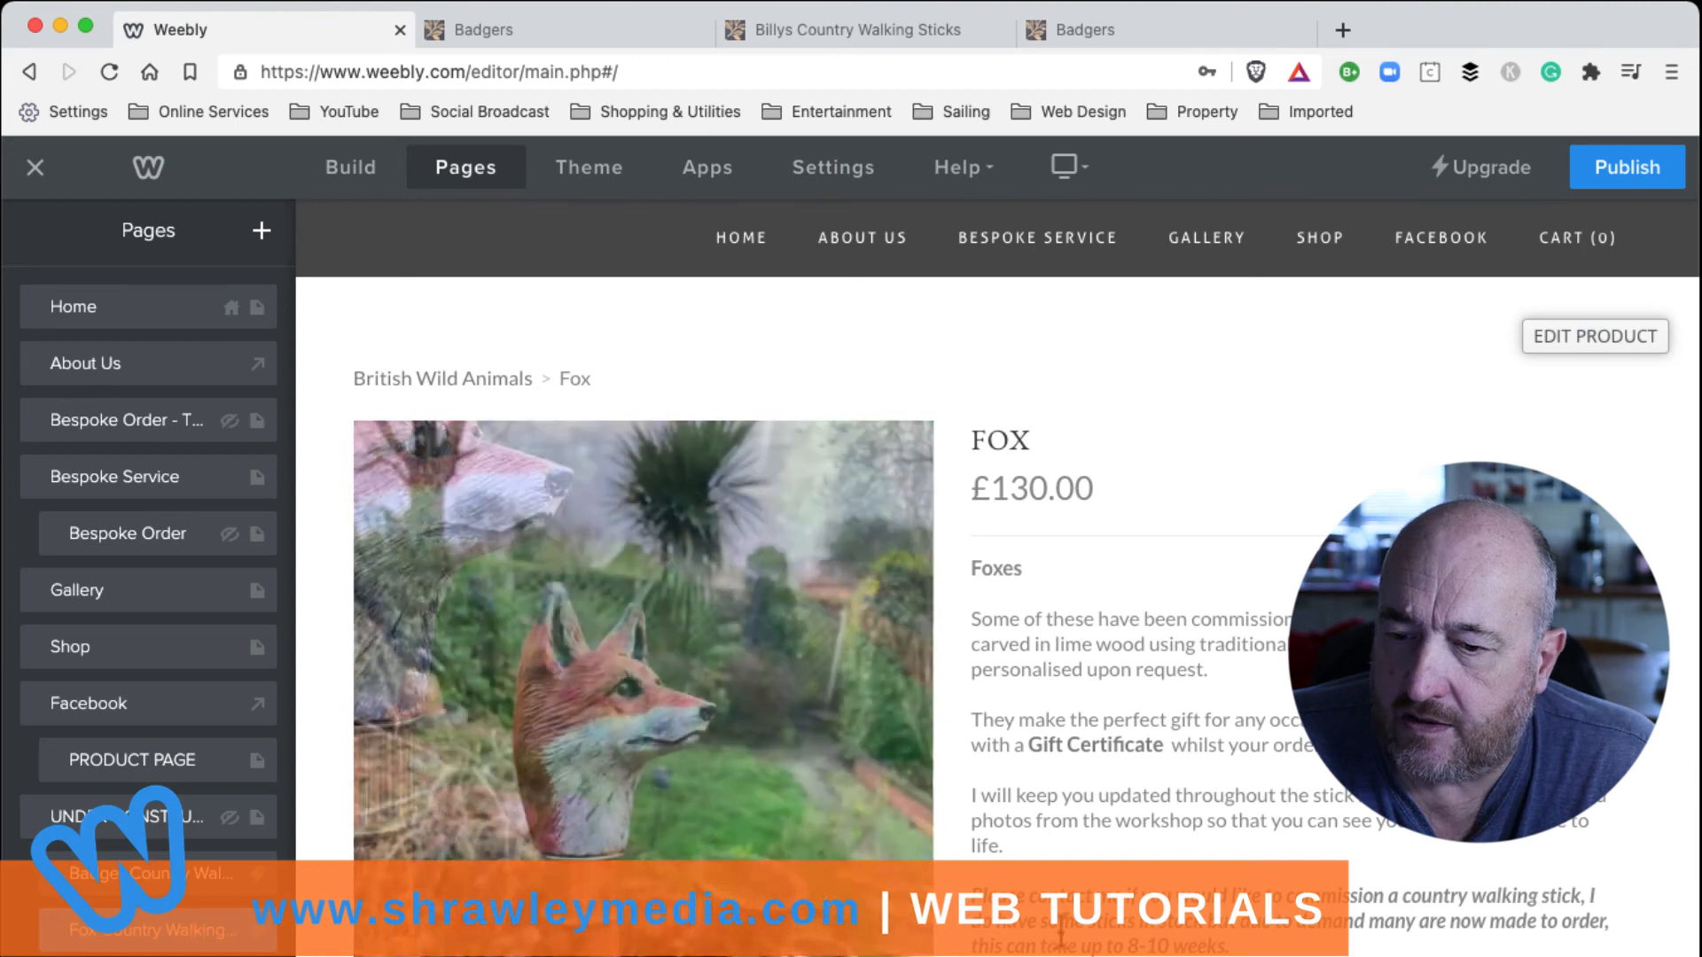
# Step: Add a text element to the Fox product's empty long description area and paste in the copied delivery and stick details
pyautogui.scroll(-5, 612, 801)
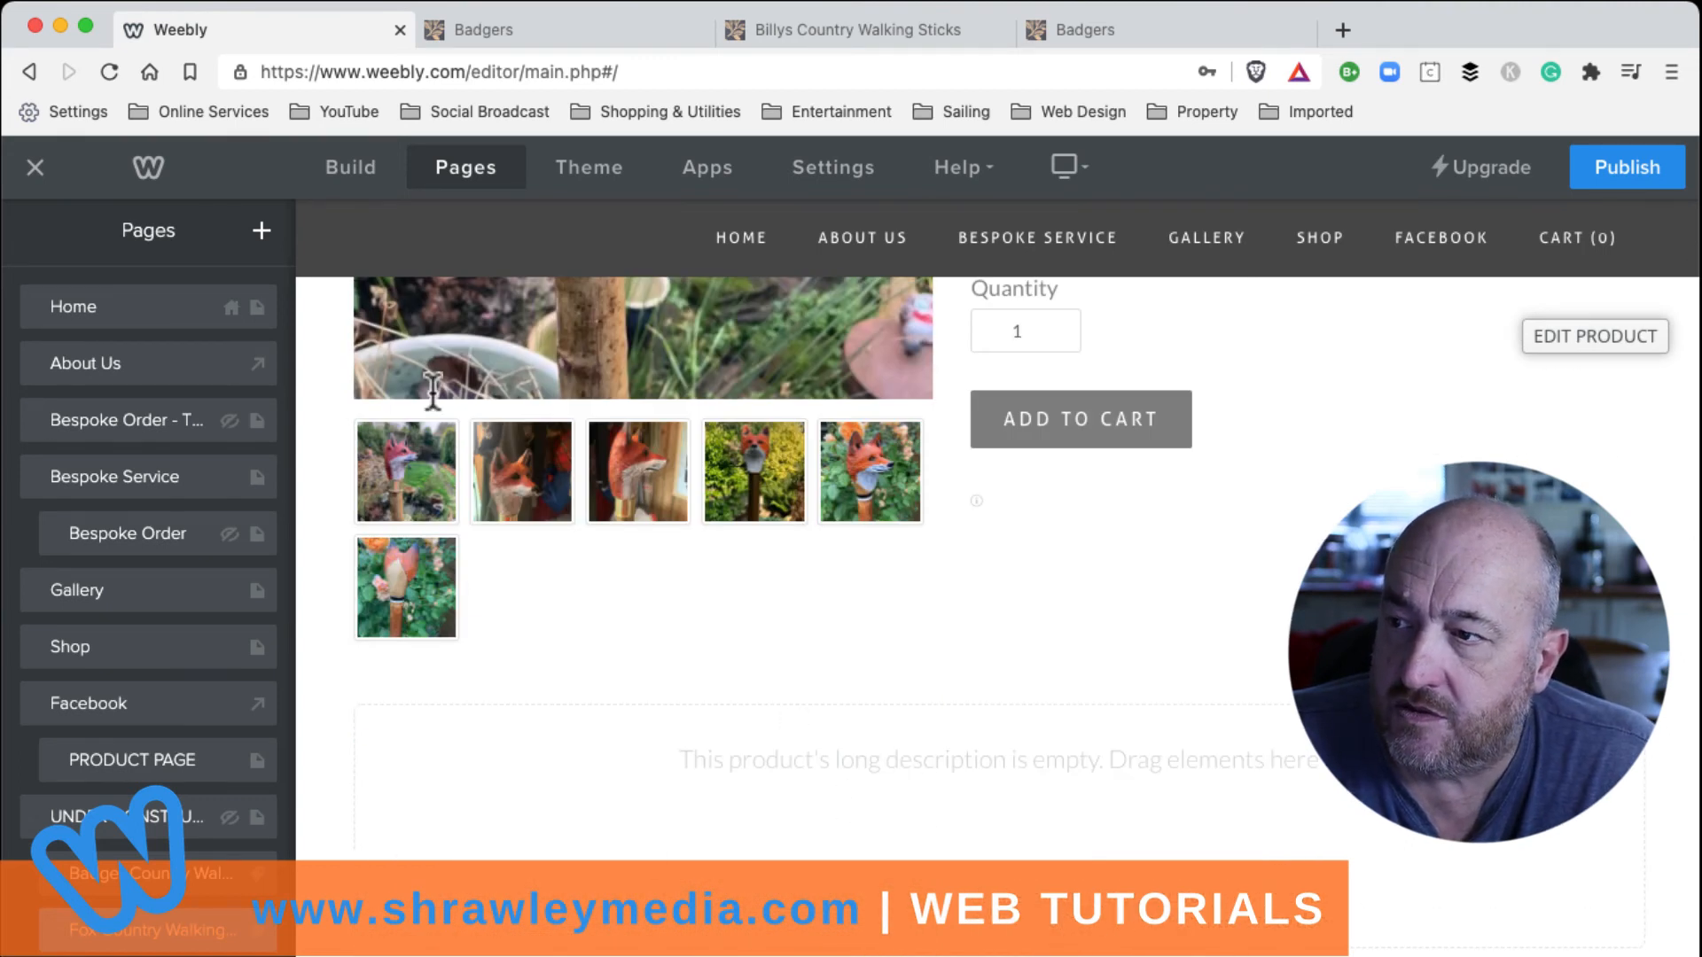
pyautogui.click(350, 168)
pyautogui.moveTo(216, 289); pyautogui.dragTo(680, 774)
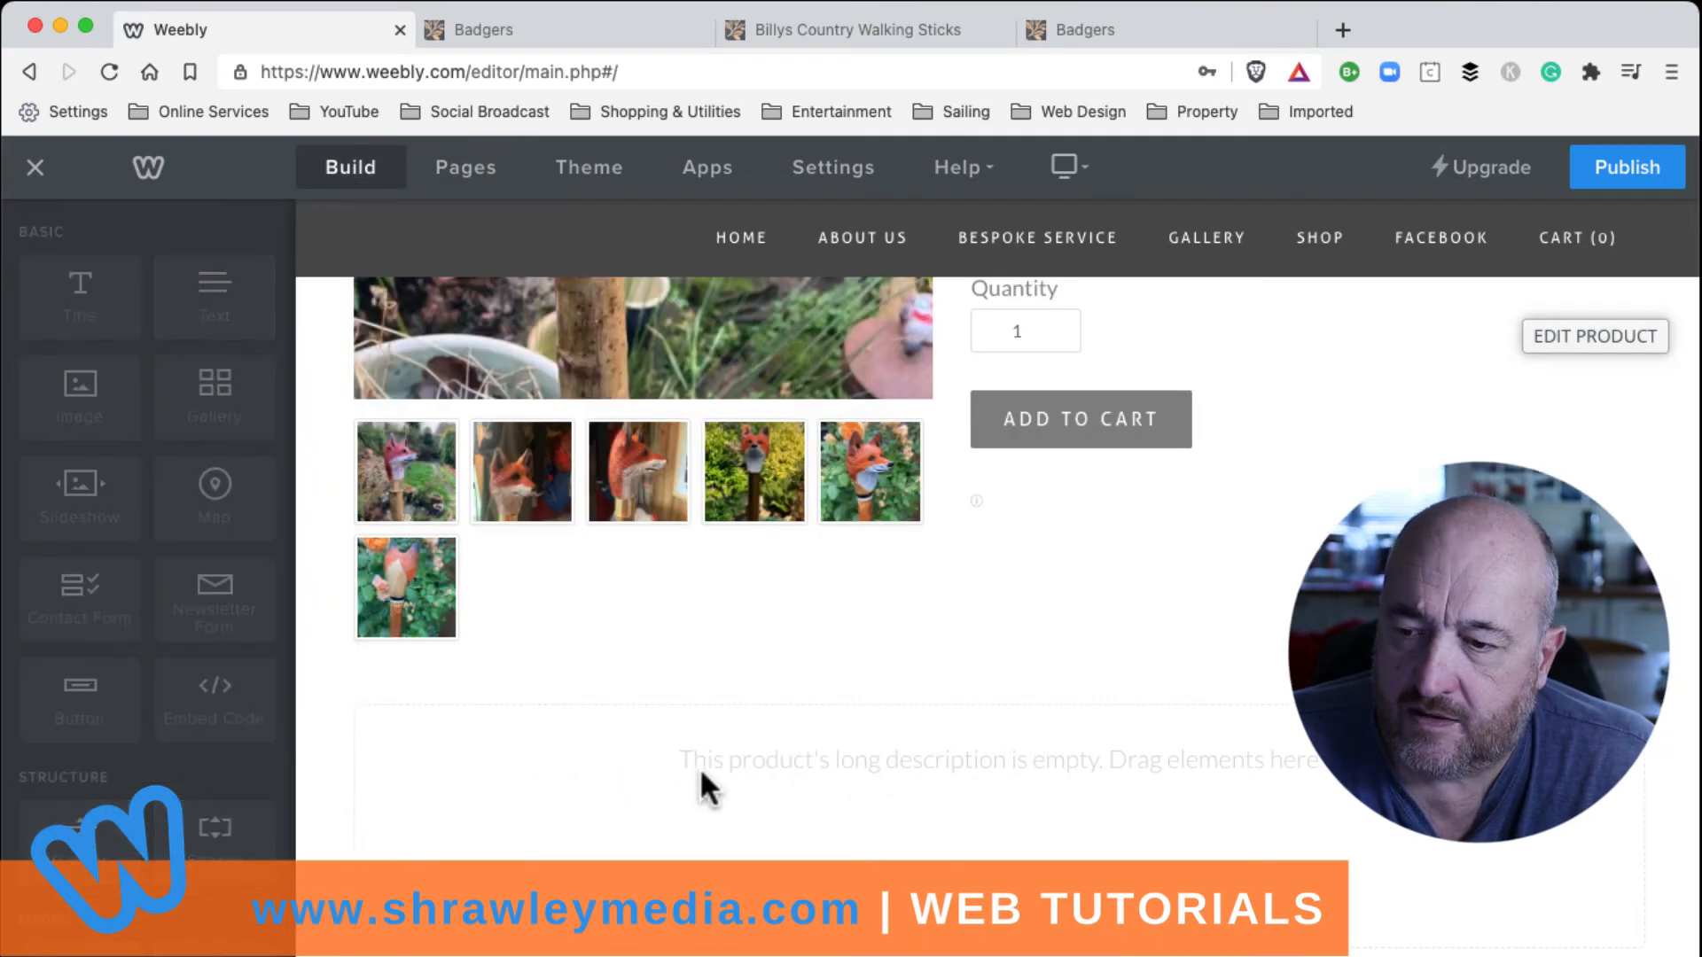
pyautogui.click(539, 740)
pyautogui.rightClick(494, 736)
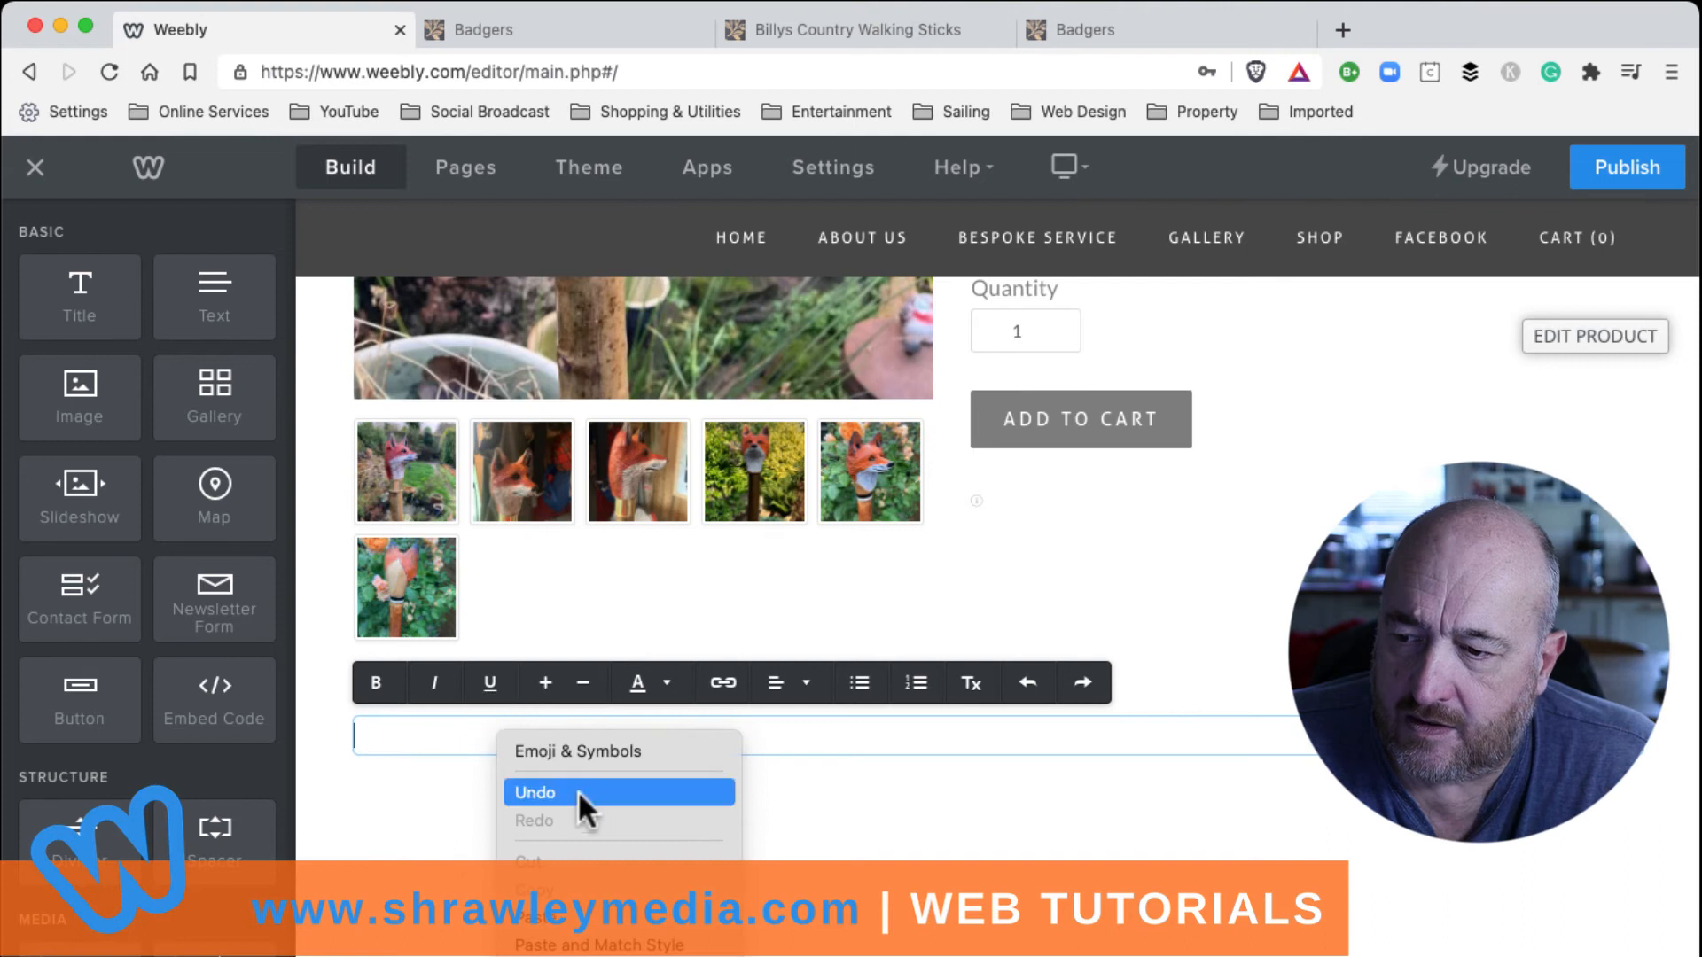
pyautogui.click(572, 922)
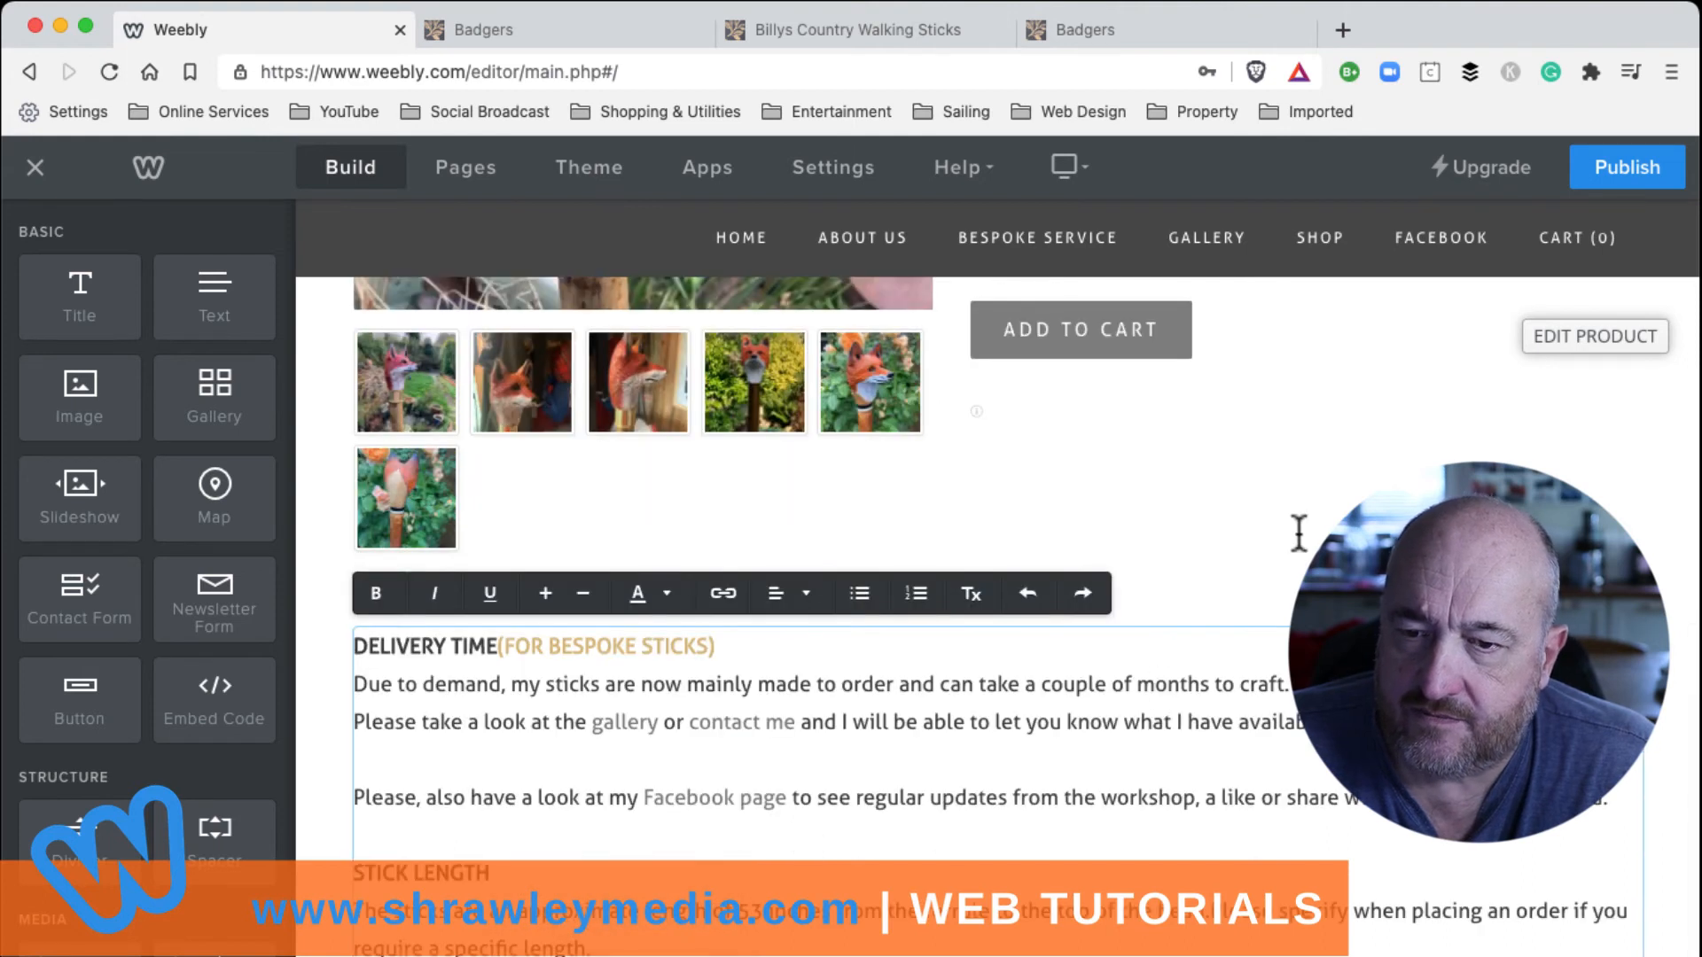
pyautogui.click(1327, 491)
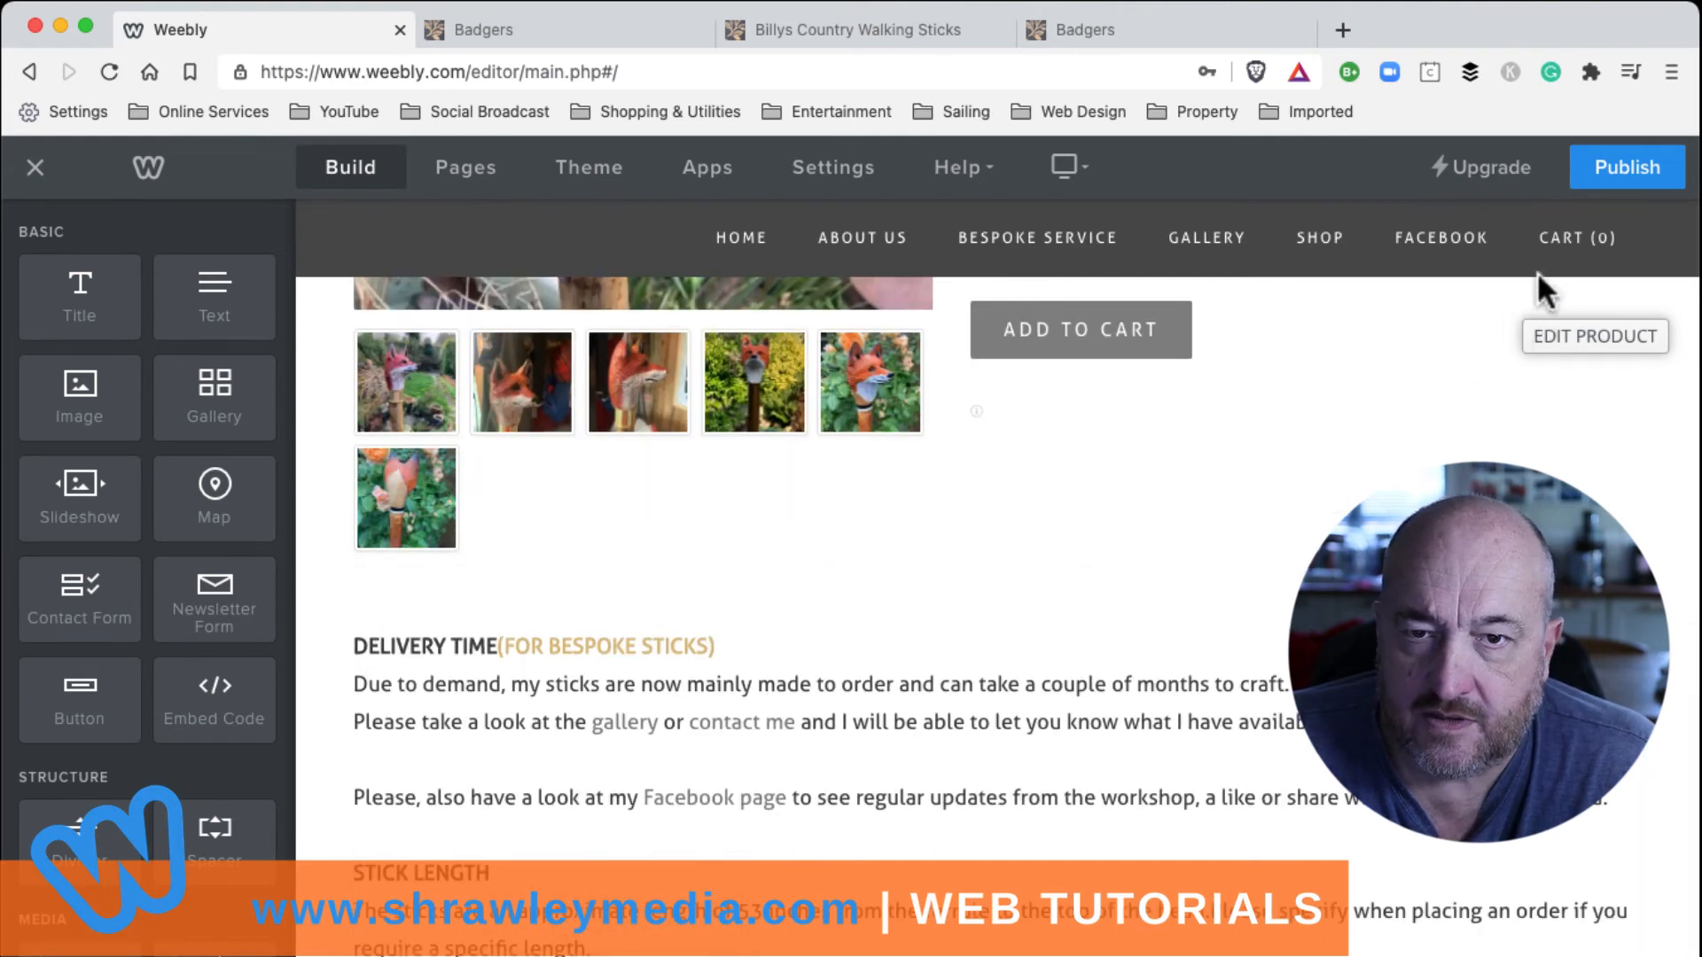
# Step: Publish the website and open the Shop page of the live site
pyautogui.click(1612, 172)
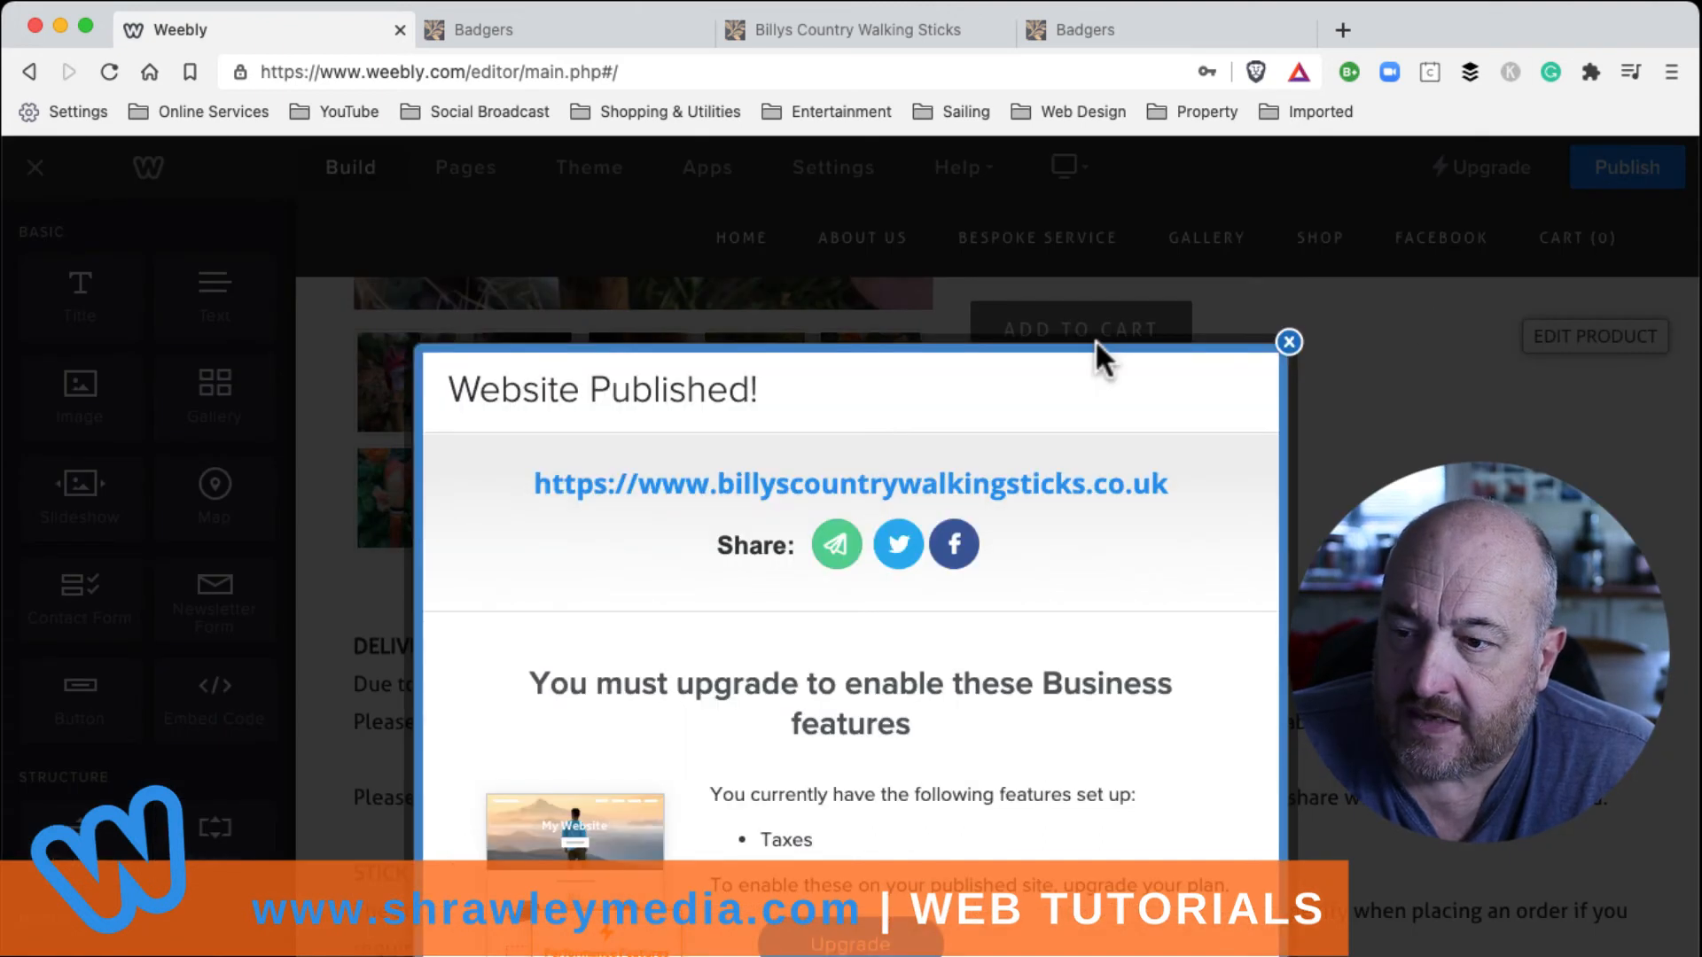
pyautogui.click(891, 486)
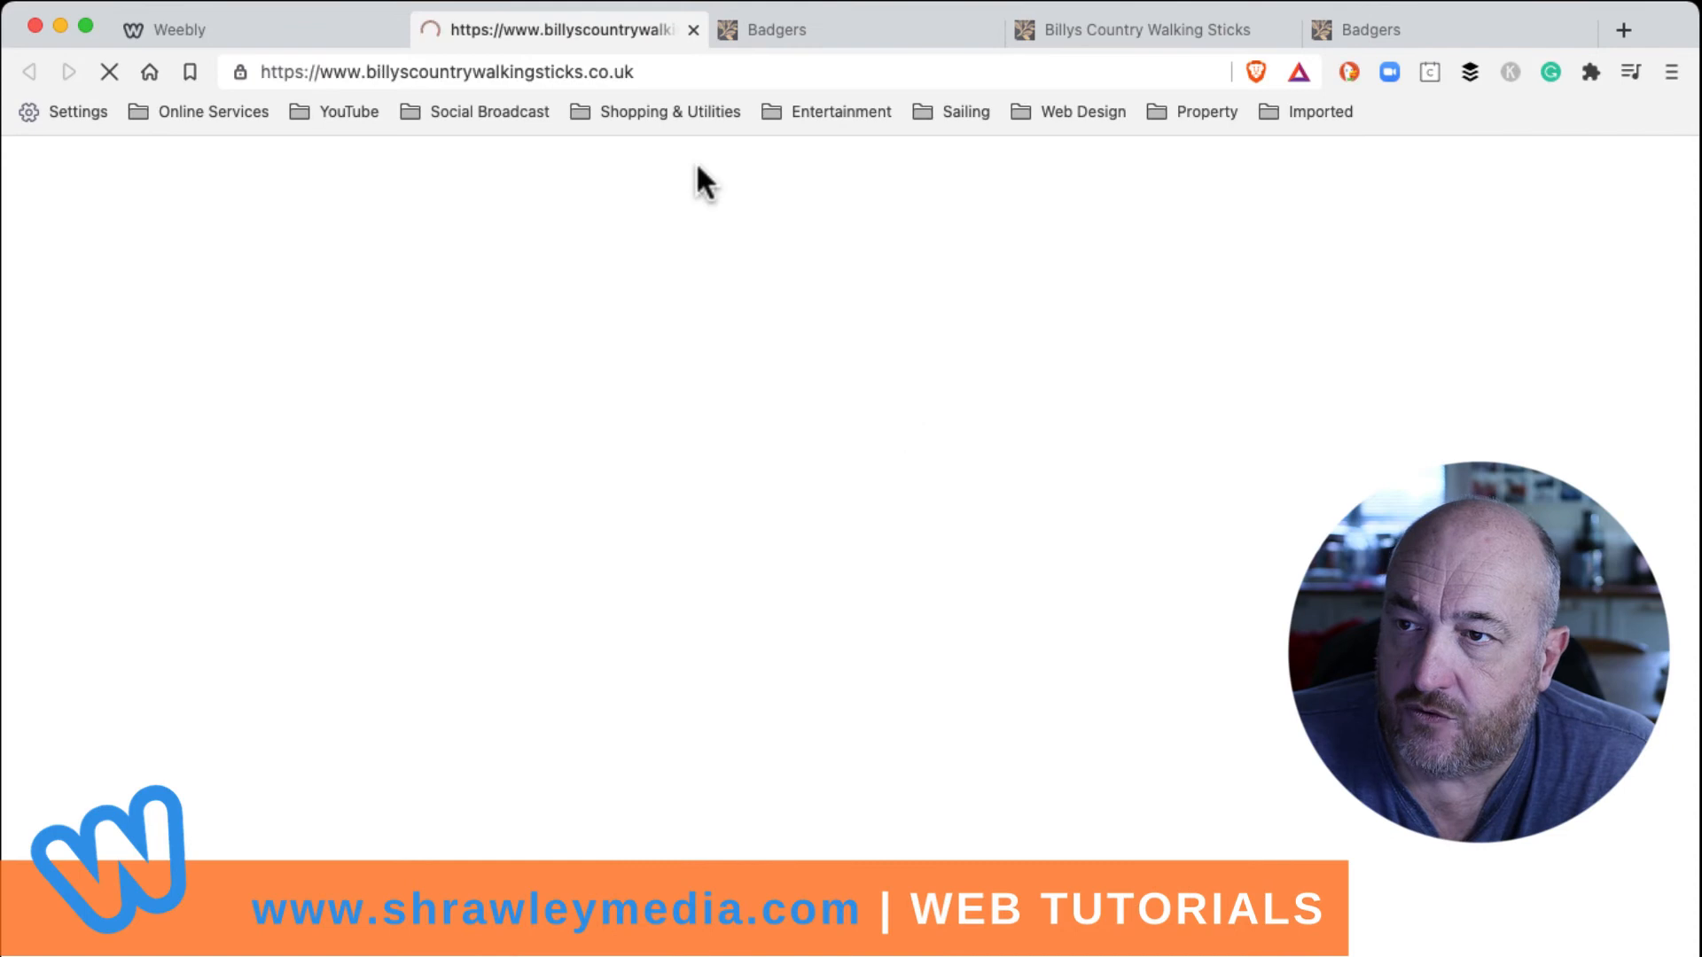
pyautogui.click(1156, 619)
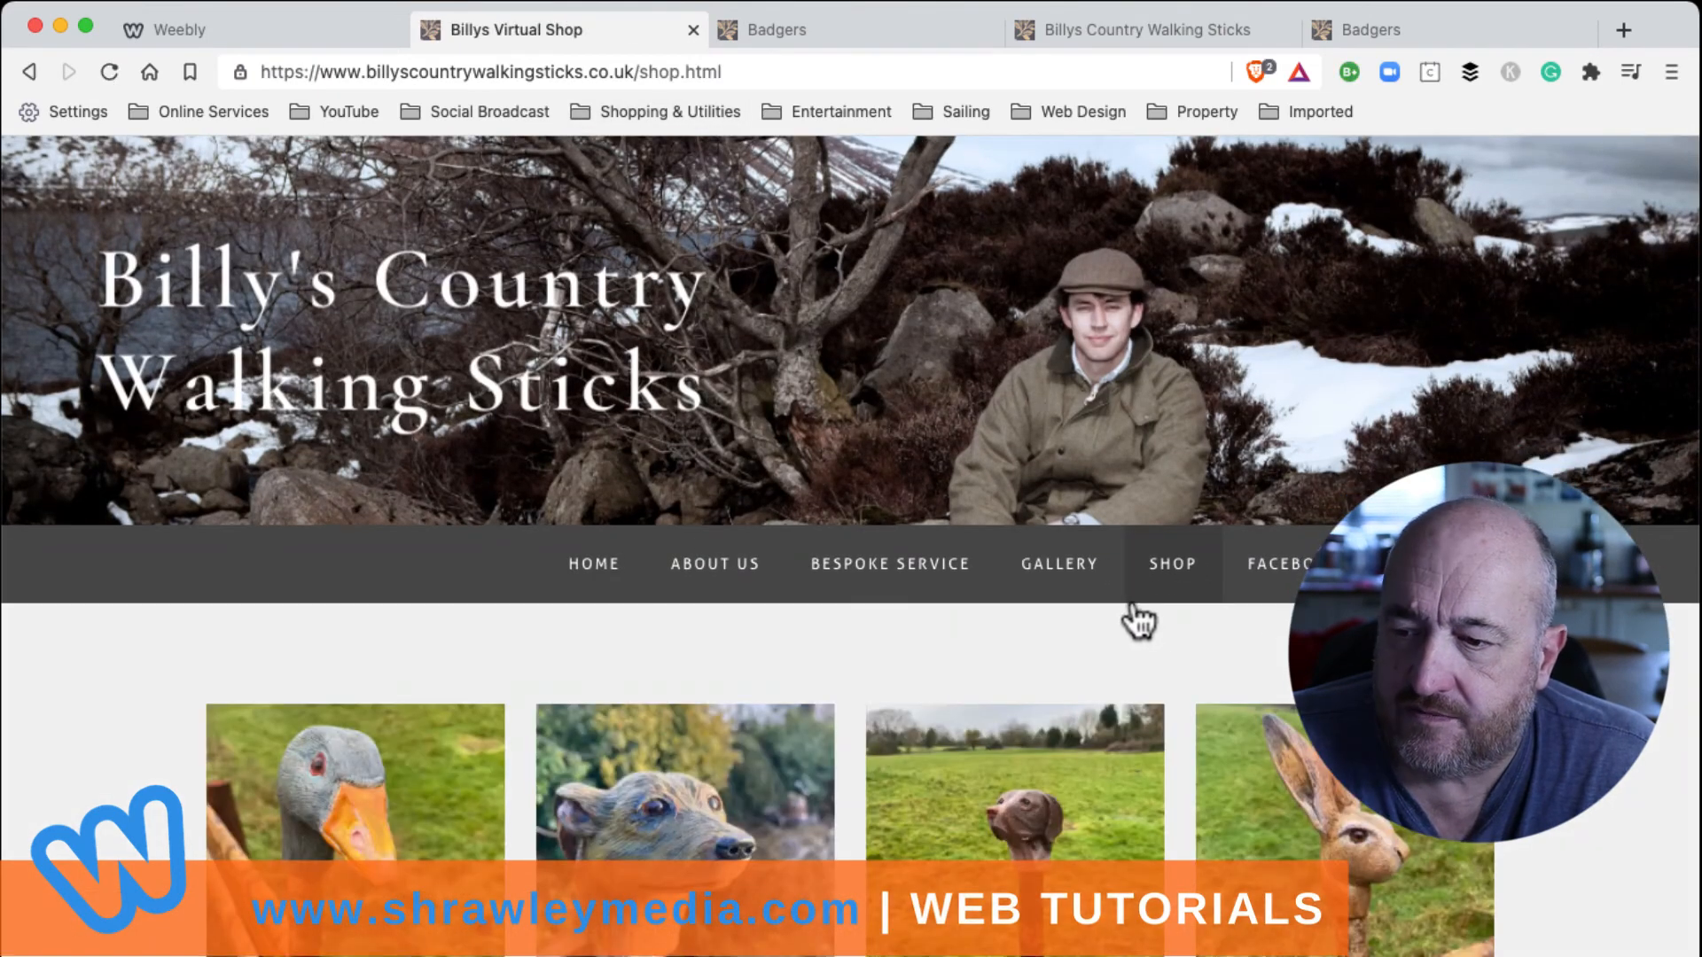
# Step: Open the Fox product from the live shop and examine its page, including the long description beneath the images
pyautogui.scroll(-2, 1185, 800)
pyautogui.scroll(-3, 1185, 799)
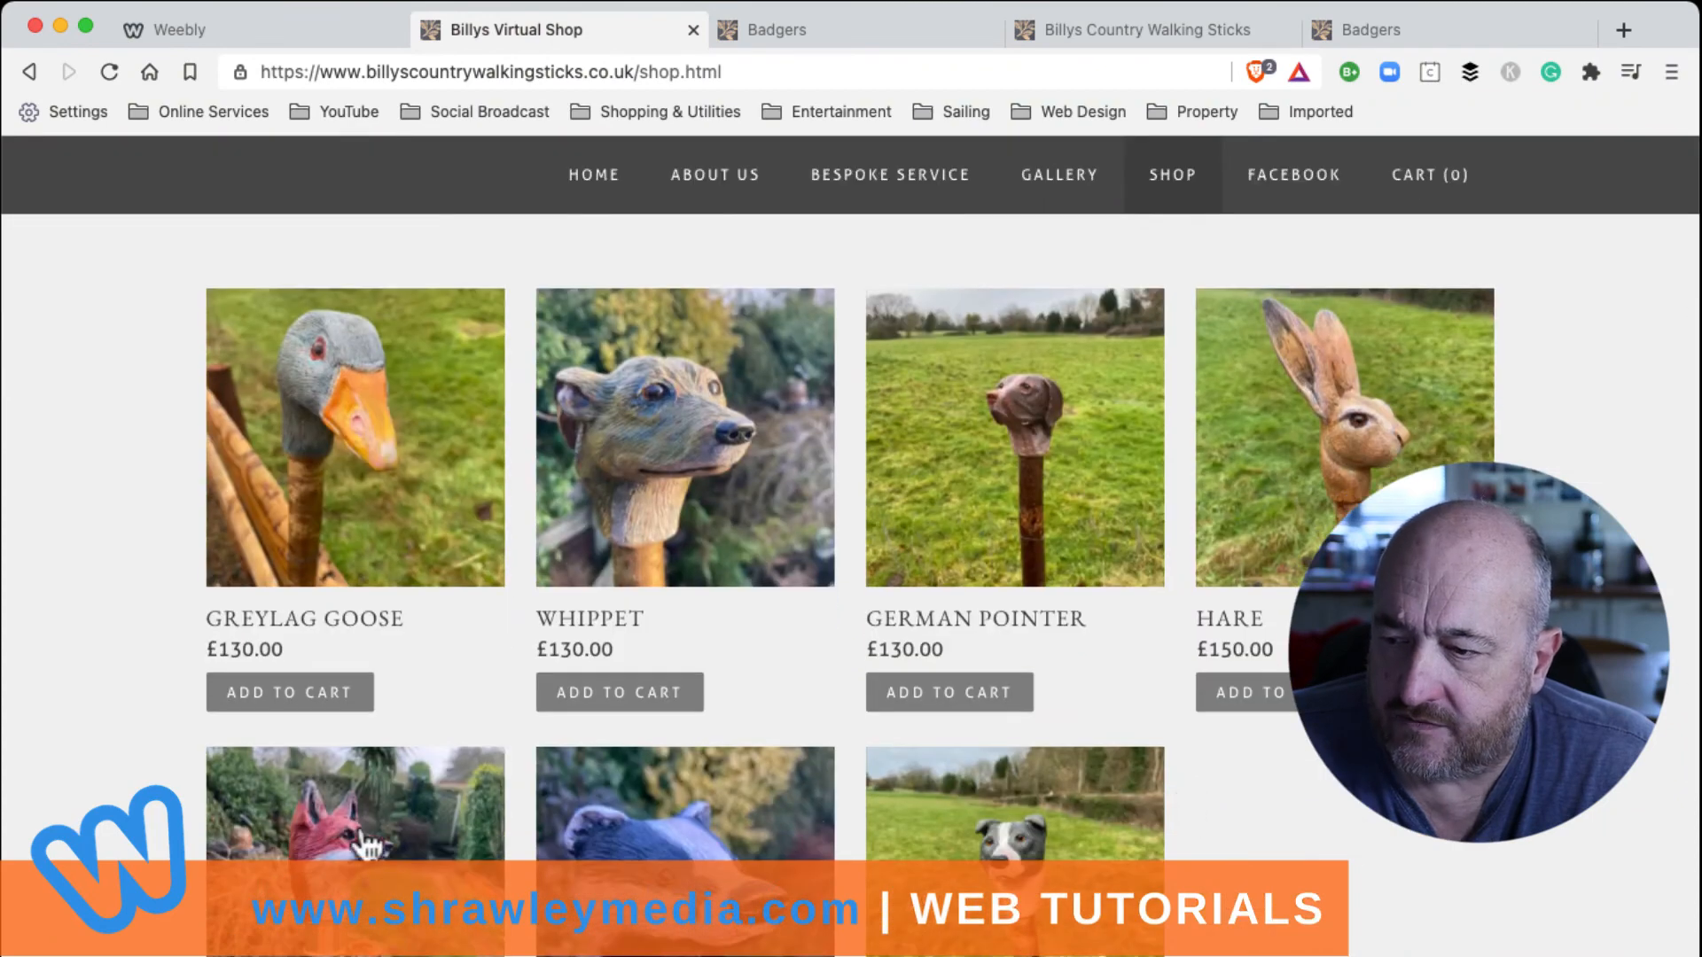
pyautogui.click(388, 832)
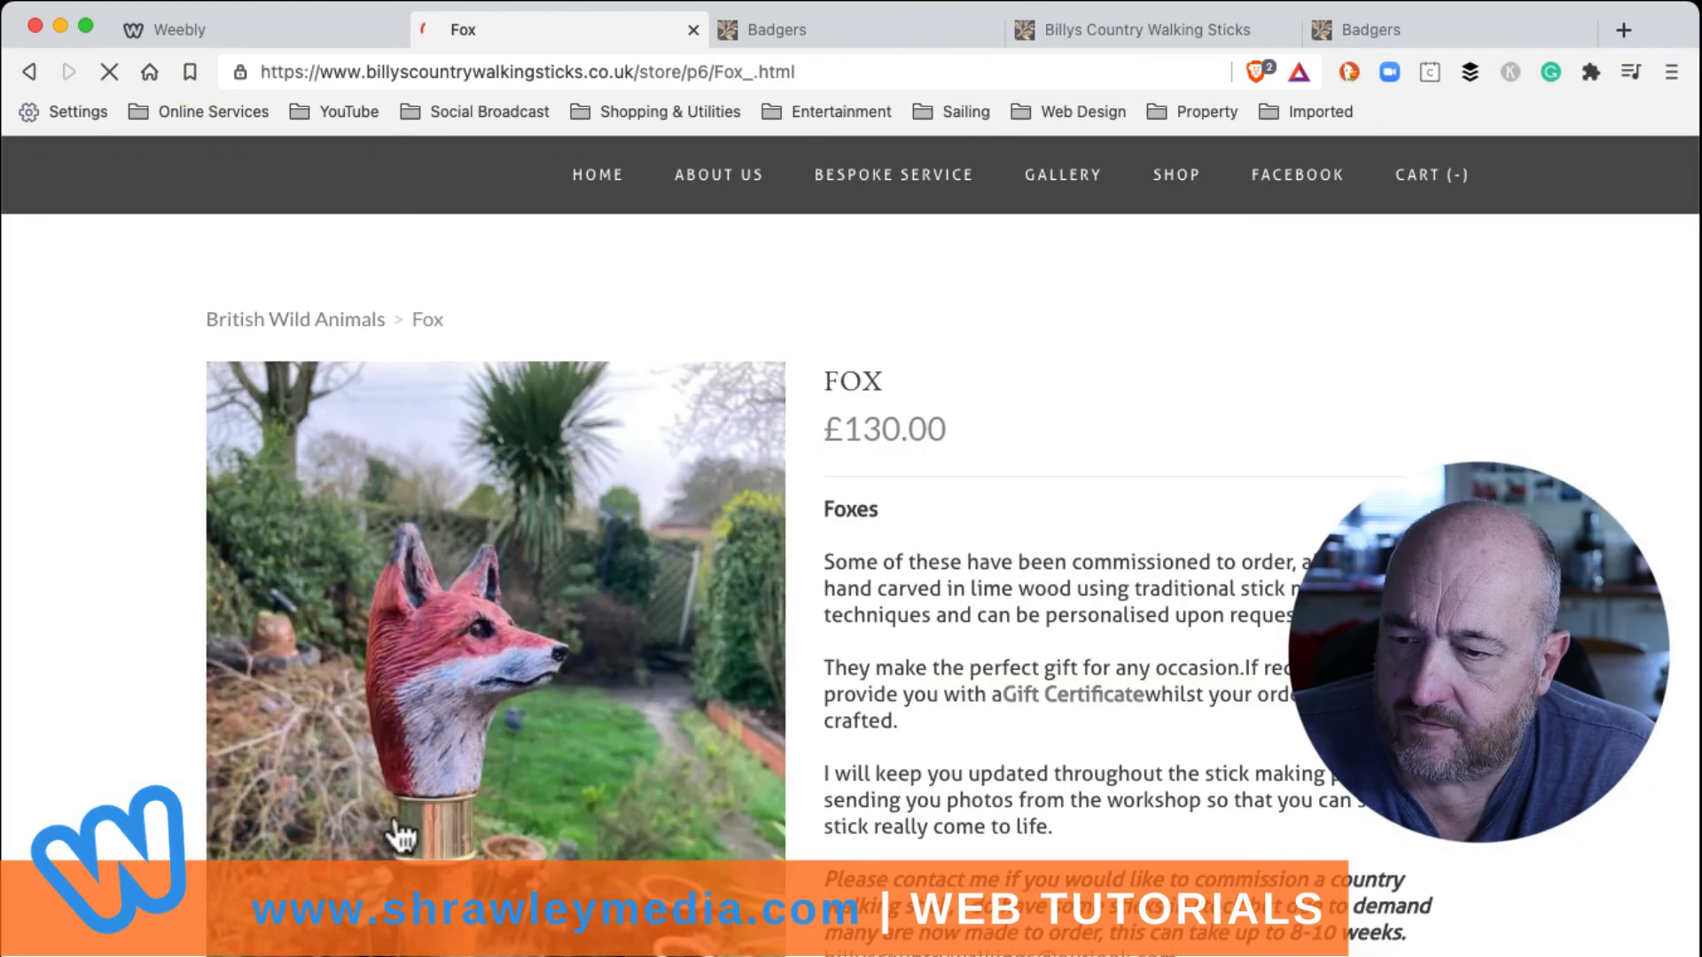
pyautogui.scroll(-5, 637, 840)
pyautogui.scroll(-5, 633, 830)
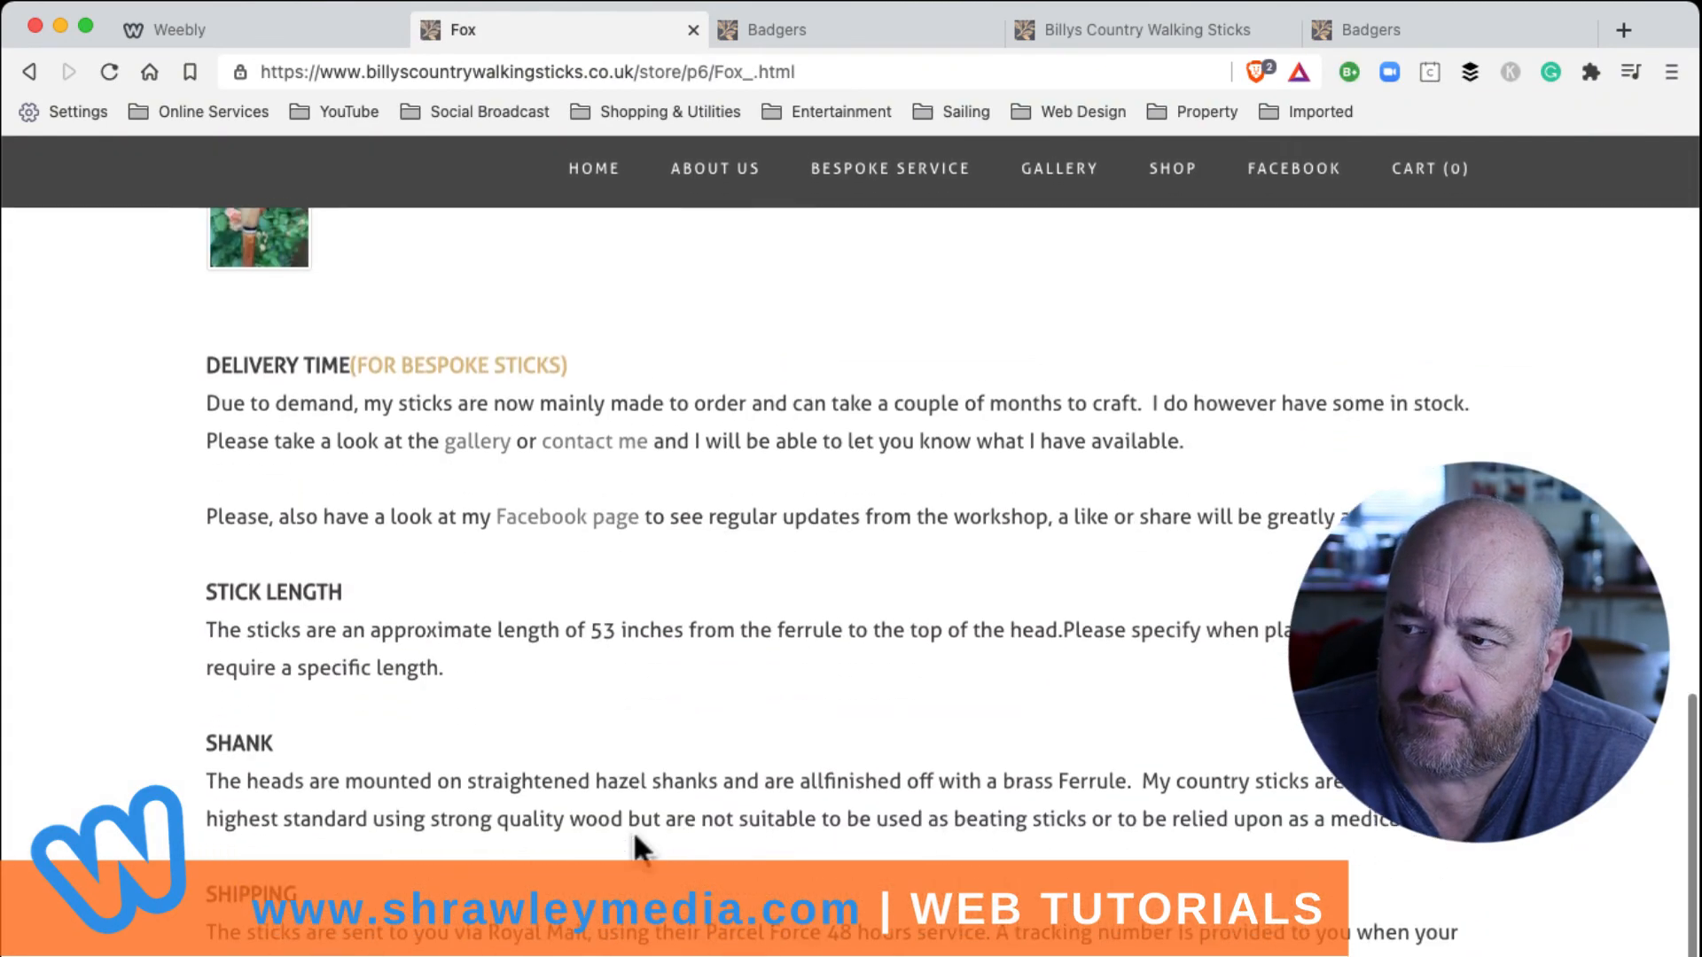
pyautogui.scroll(15, 633, 831)
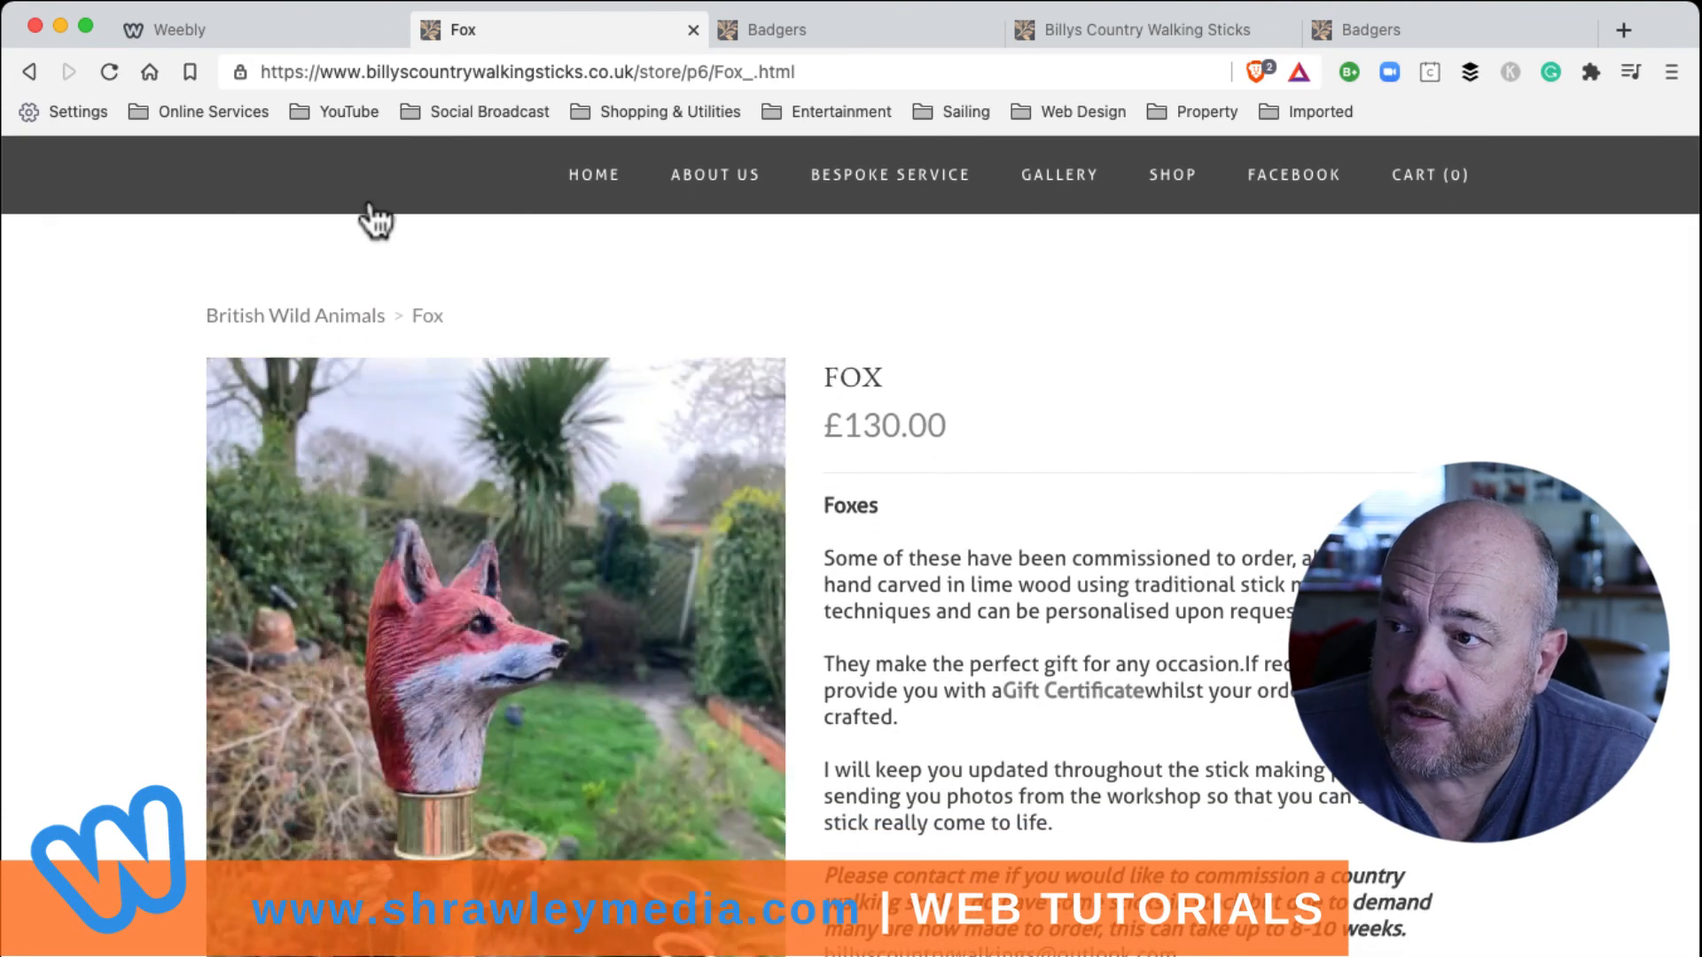
# Step: Switch back to the Weebly editor, dismiss the publishing confirmation, and check the Fox Country Walking Stick page's settings
pyautogui.click(227, 21)
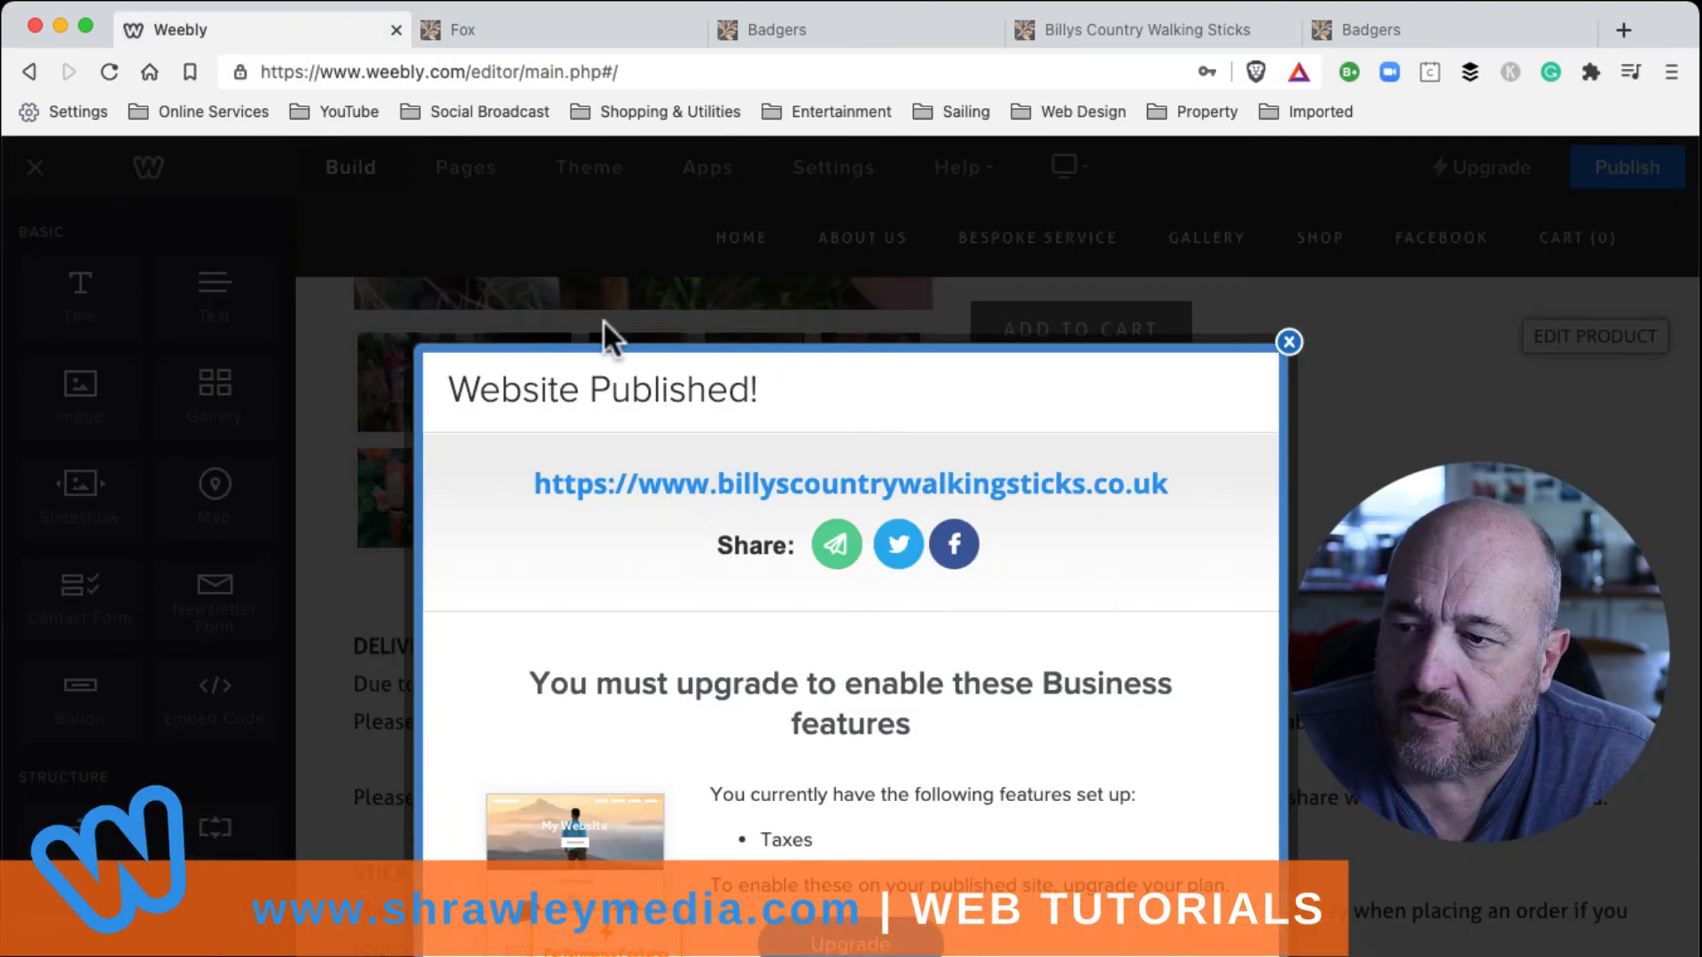
pyautogui.click(1289, 342)
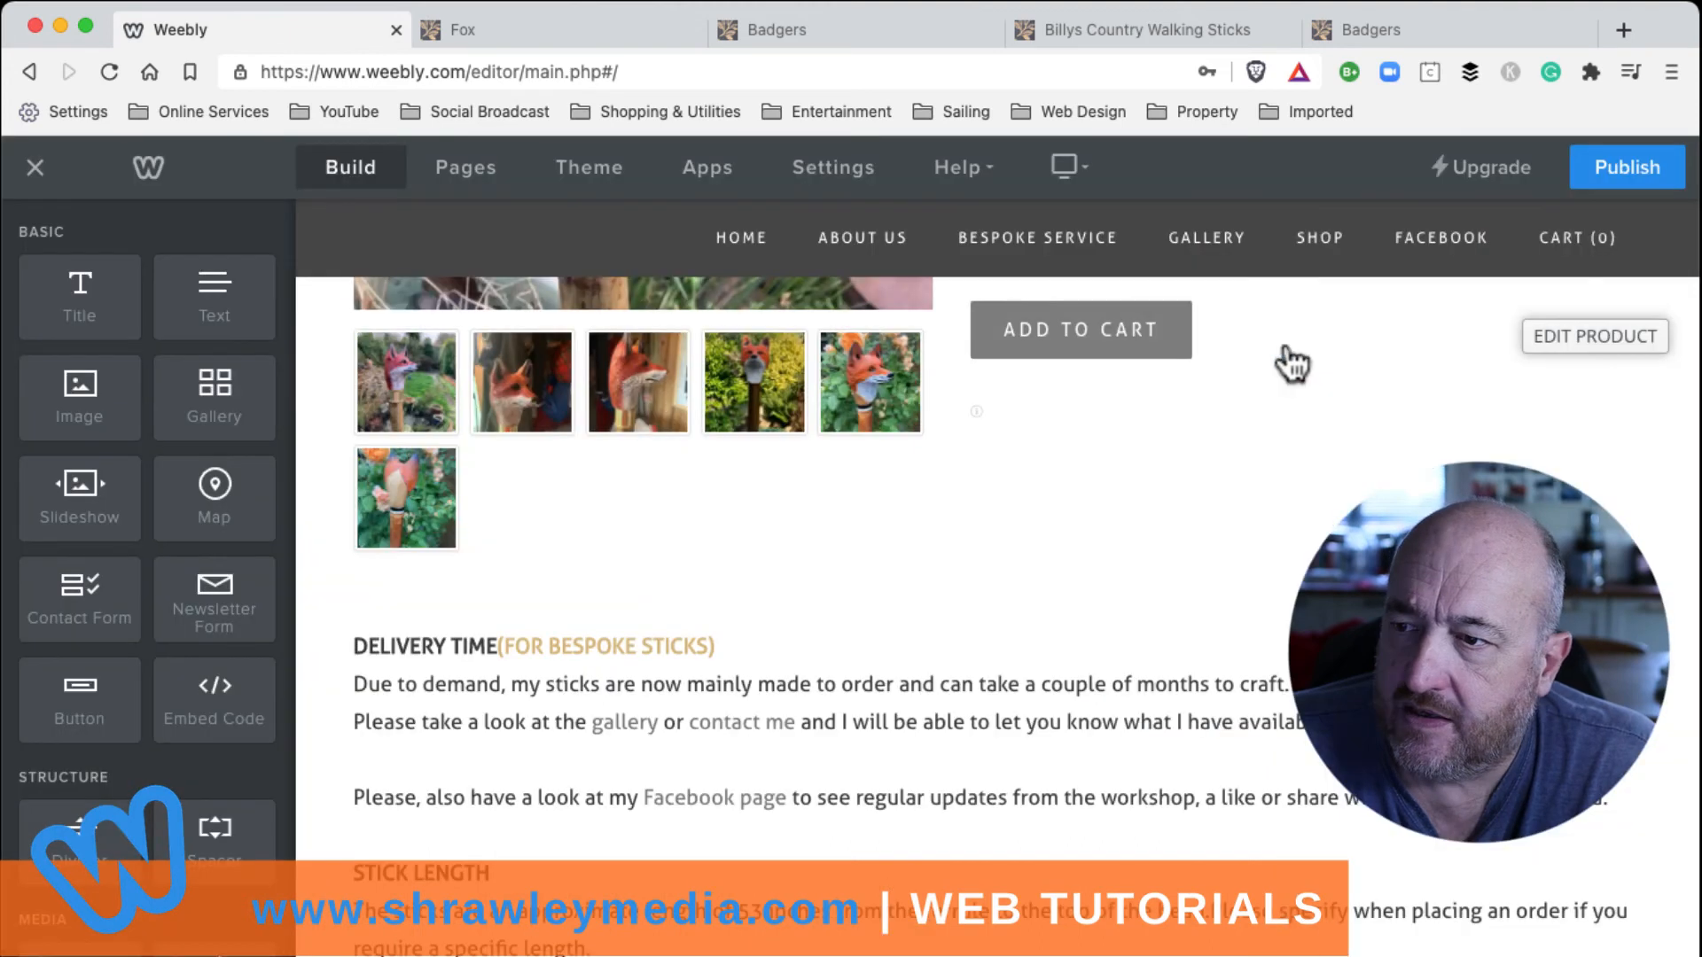
pyautogui.click(457, 178)
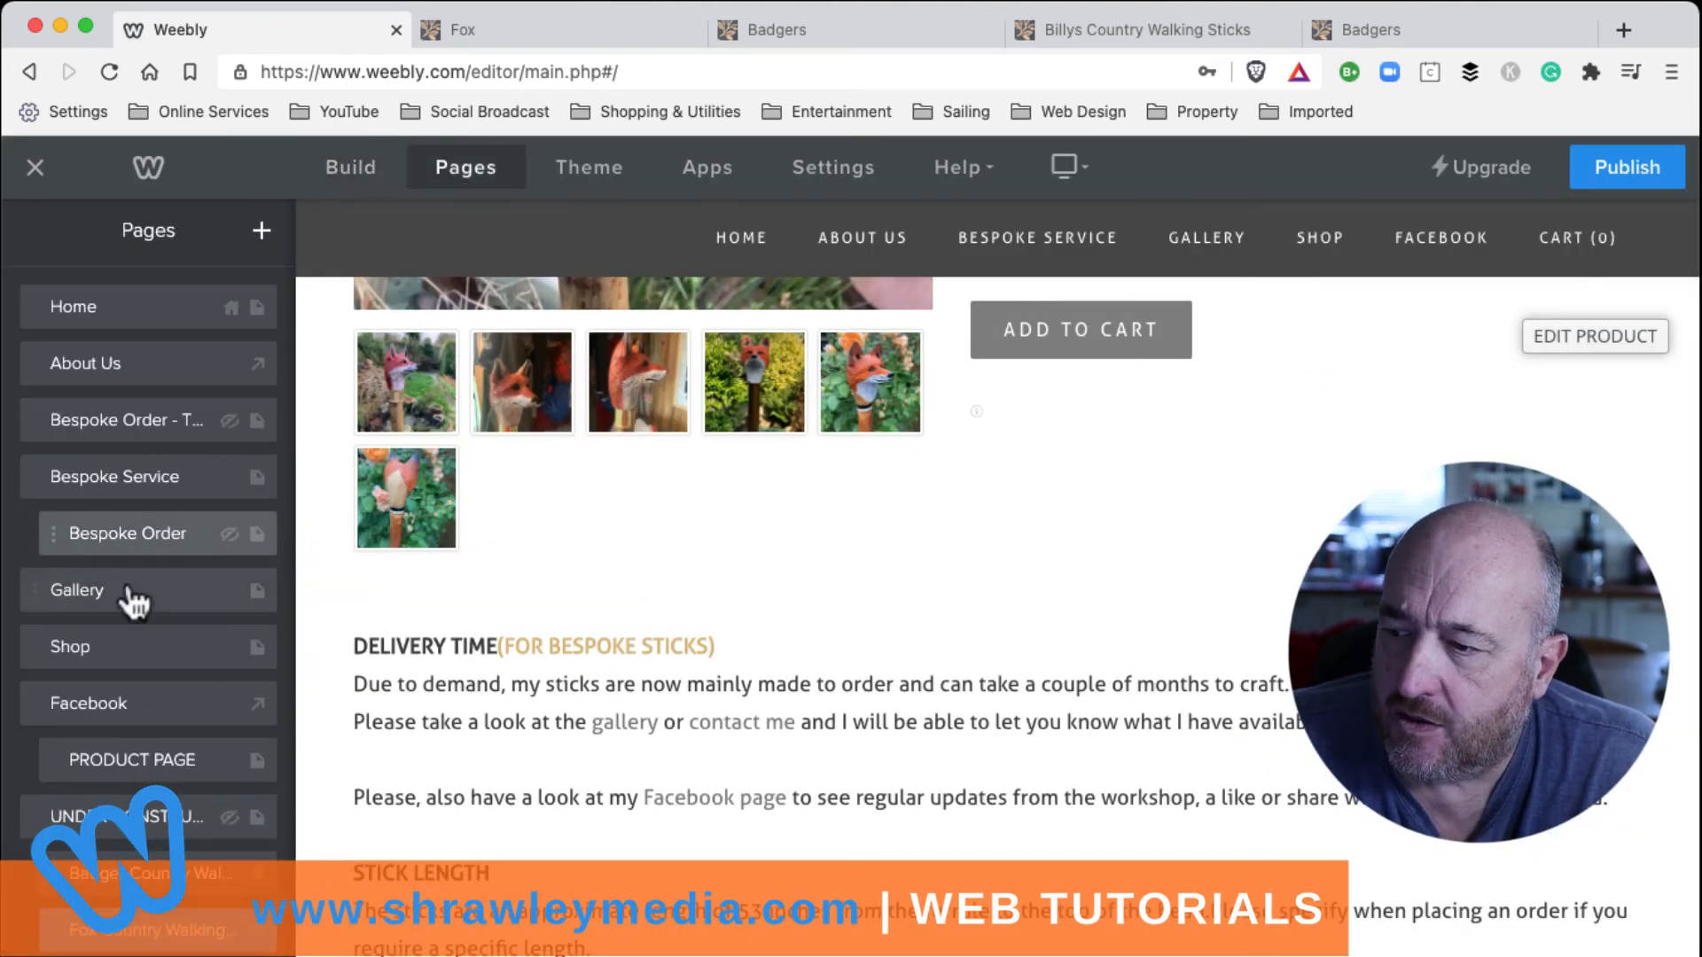
pyautogui.click(155, 935)
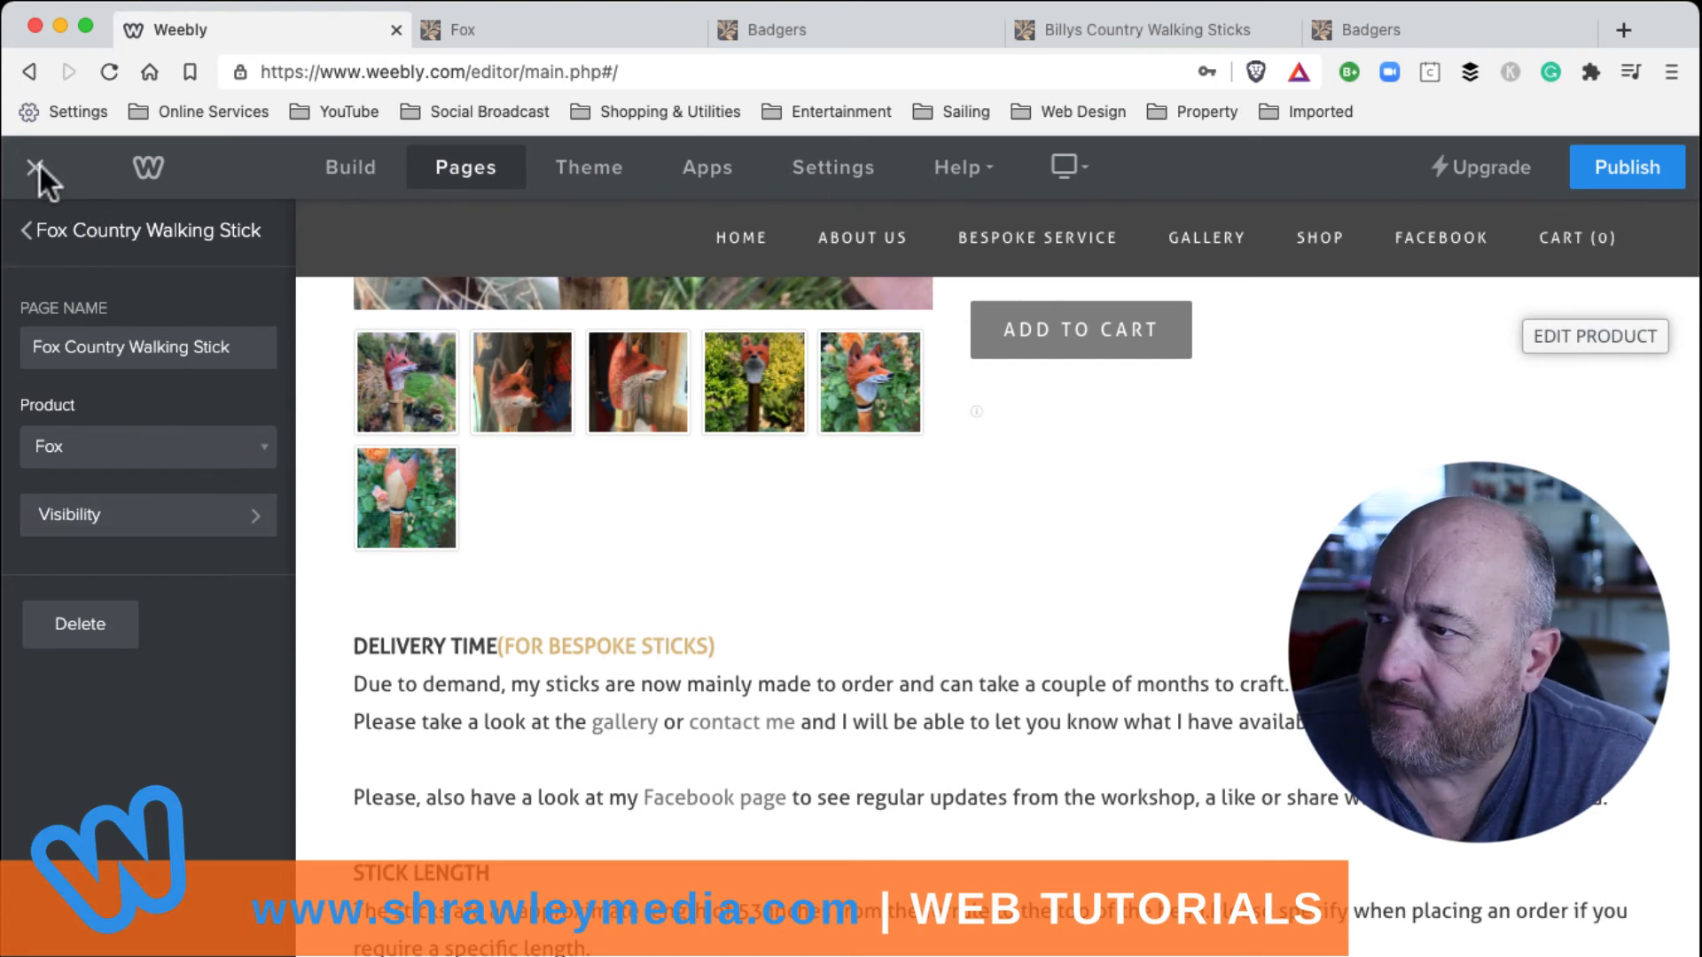
pyautogui.click(27, 231)
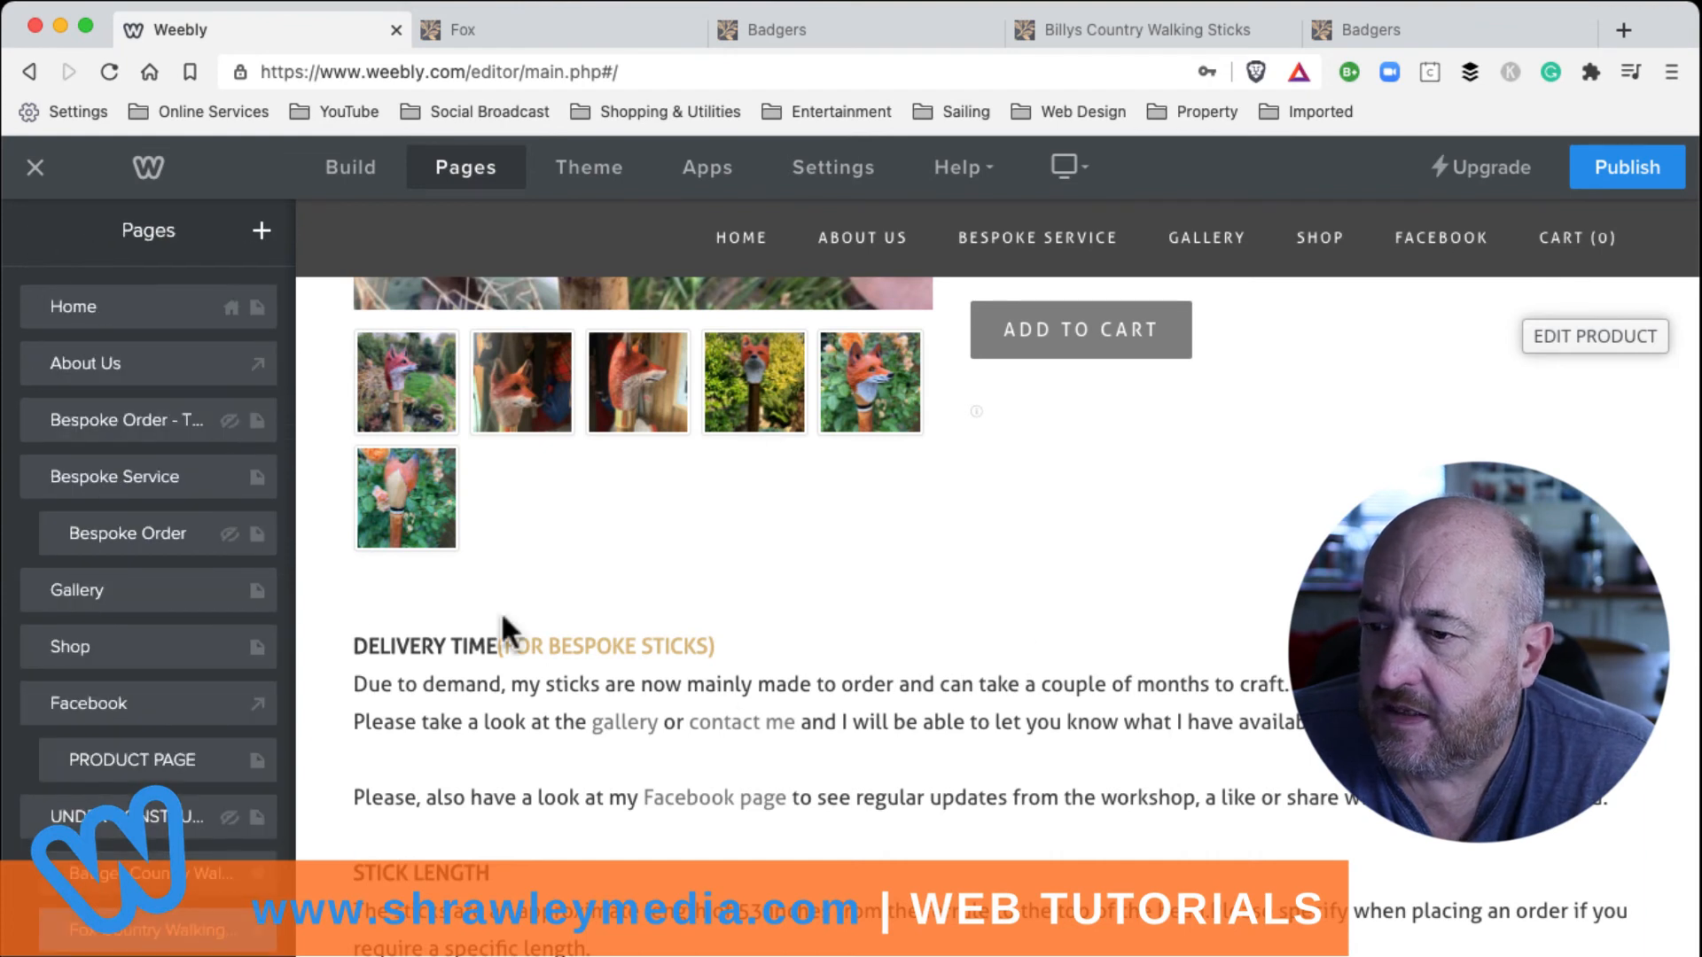
pyautogui.scroll(8, 689, 673)
pyautogui.scroll(-6, 684, 665)
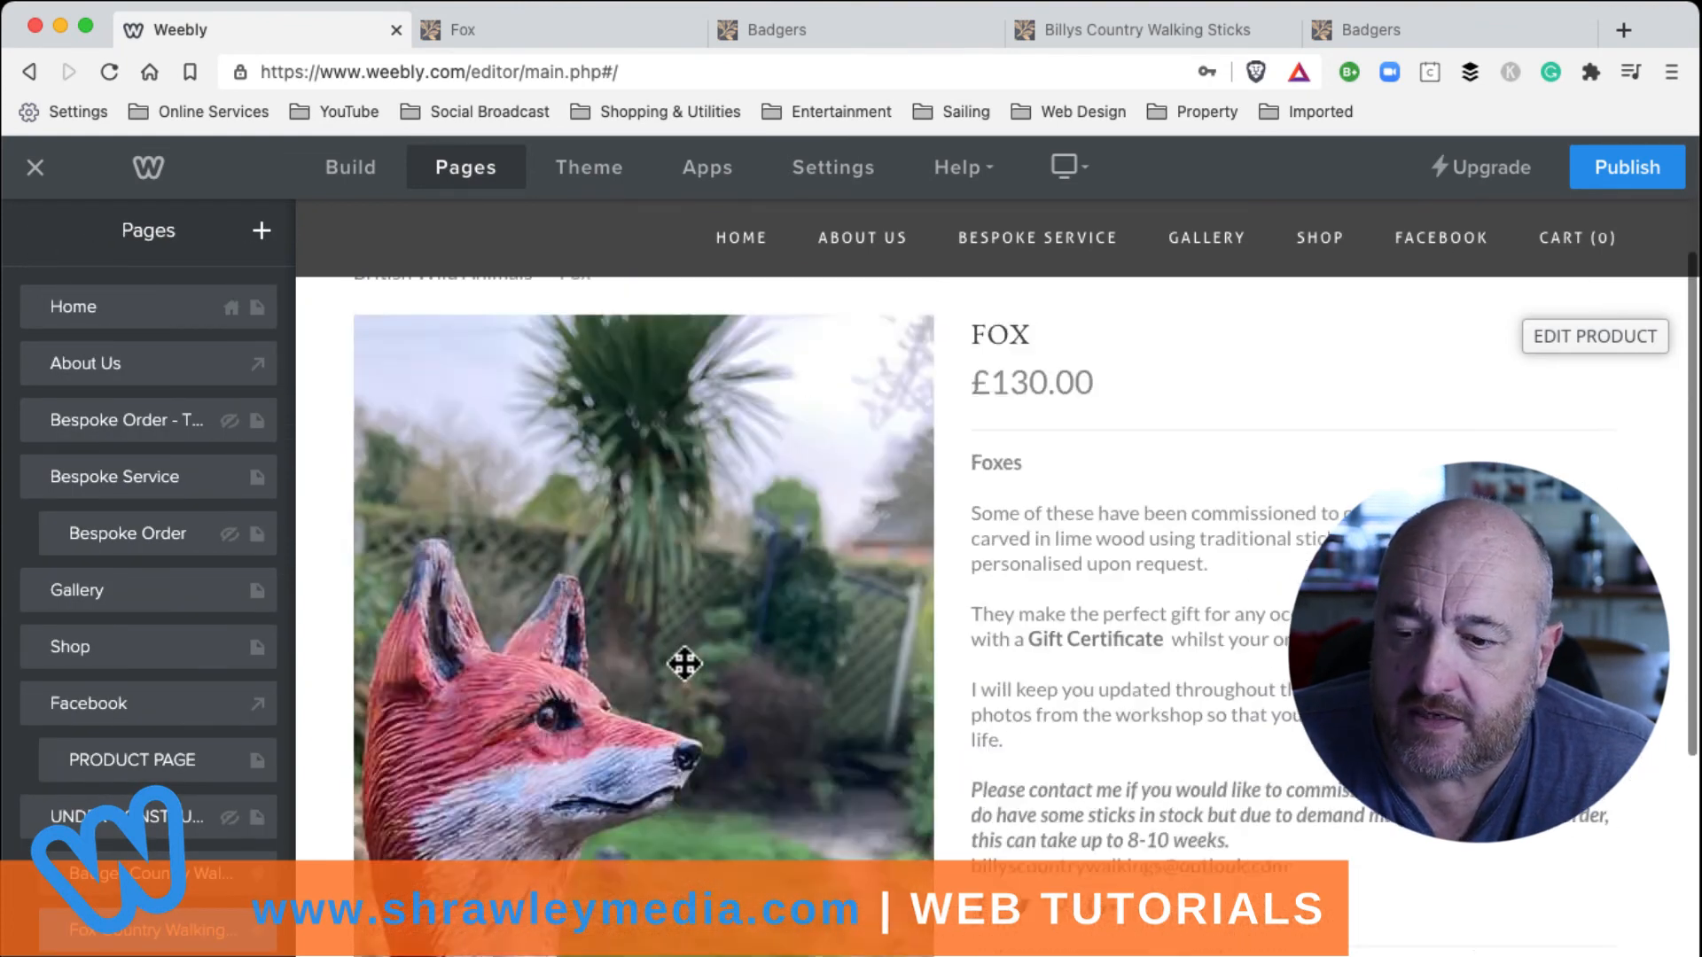
pyautogui.scroll(6, 688, 684)
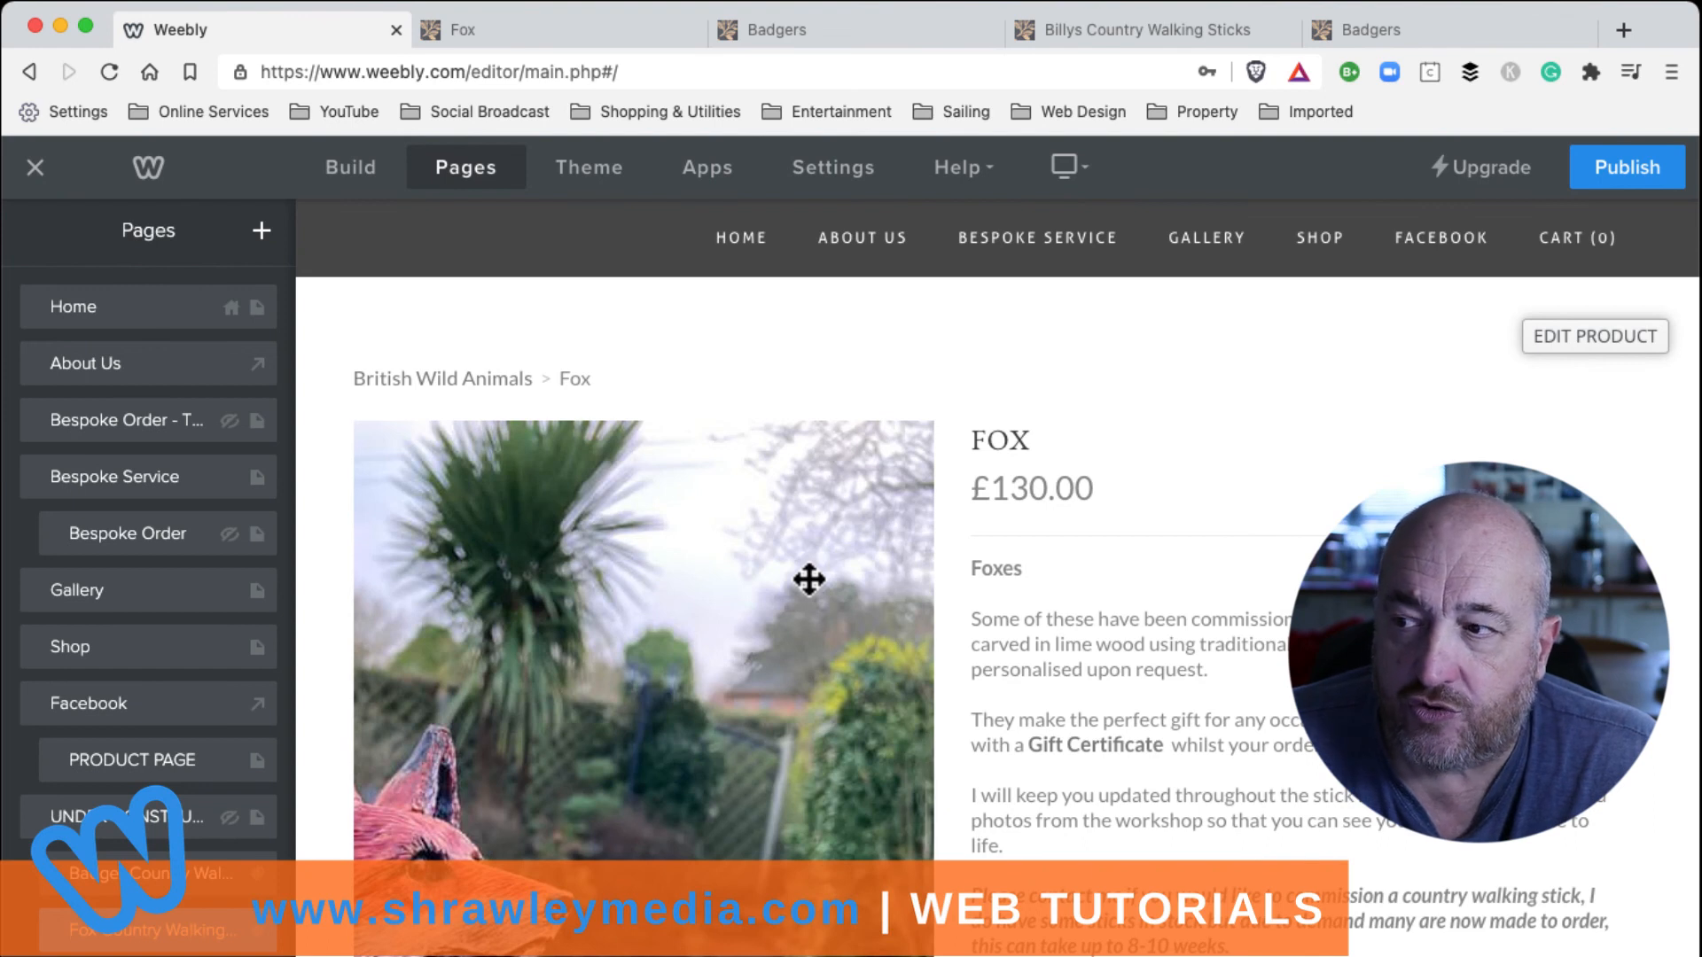
pyautogui.click(263, 234)
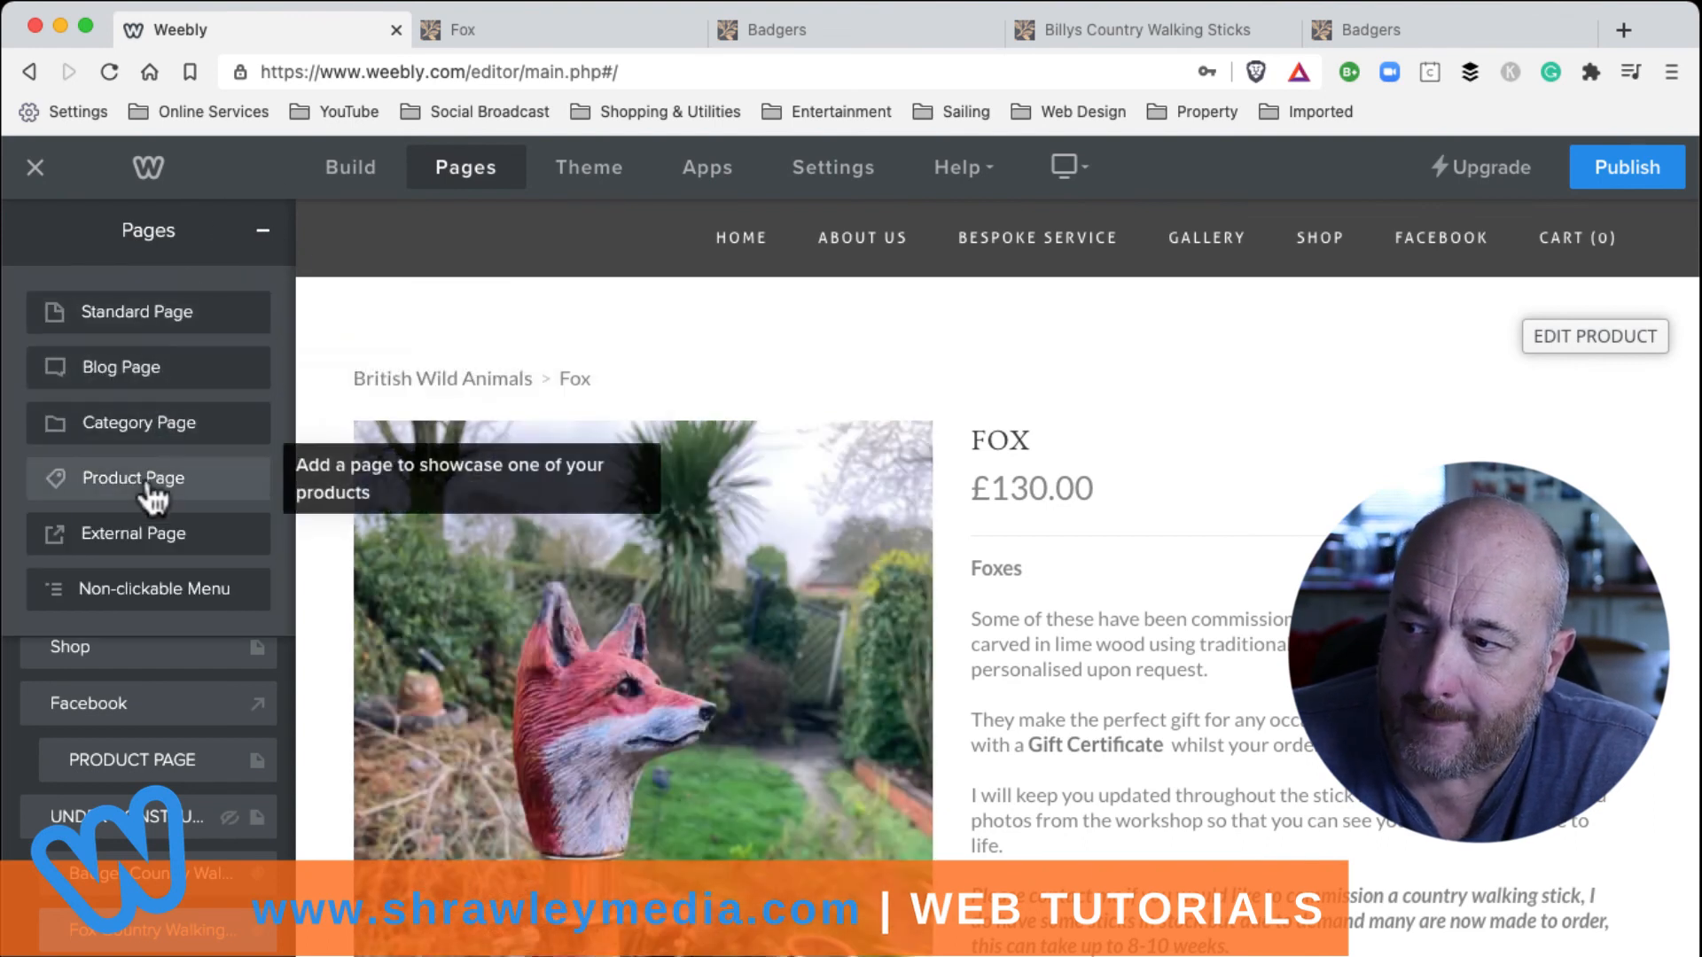
pyautogui.click(262, 232)
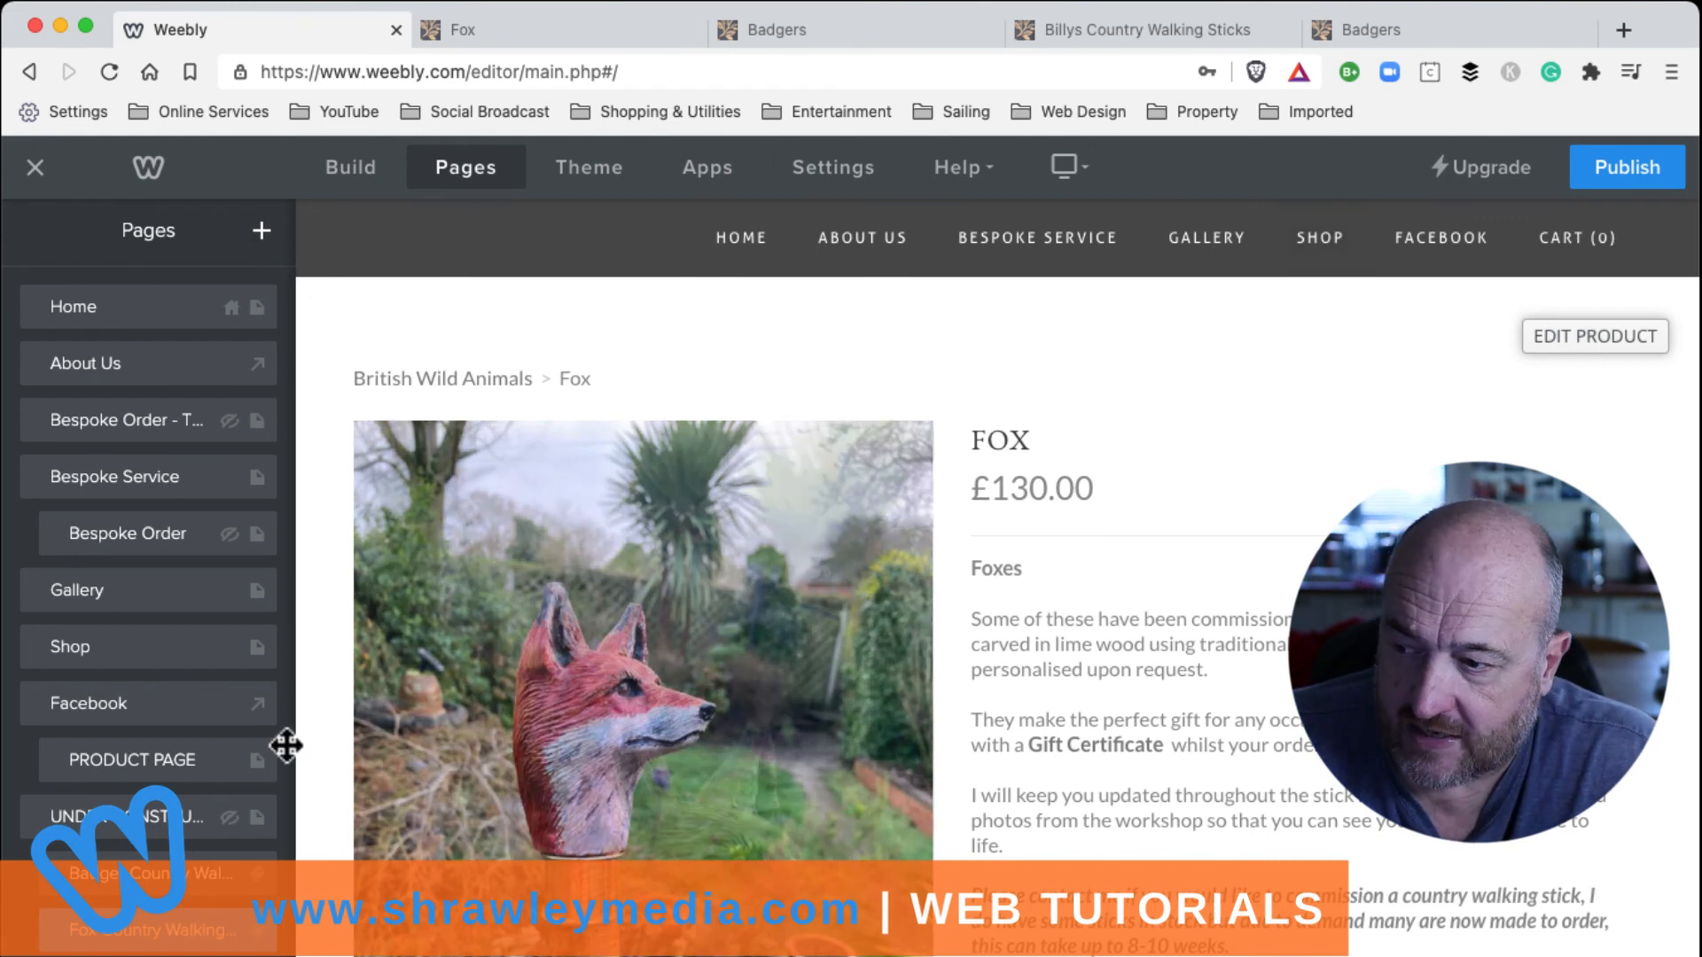
# Step: Nest the badger page beneath Shop as a demonstration and return it to its place beneath UNDER CONSTRUCTION
pyautogui.moveTo(64, 871); pyautogui.dragTo(69, 700)
pyautogui.moveTo(1320, 241)
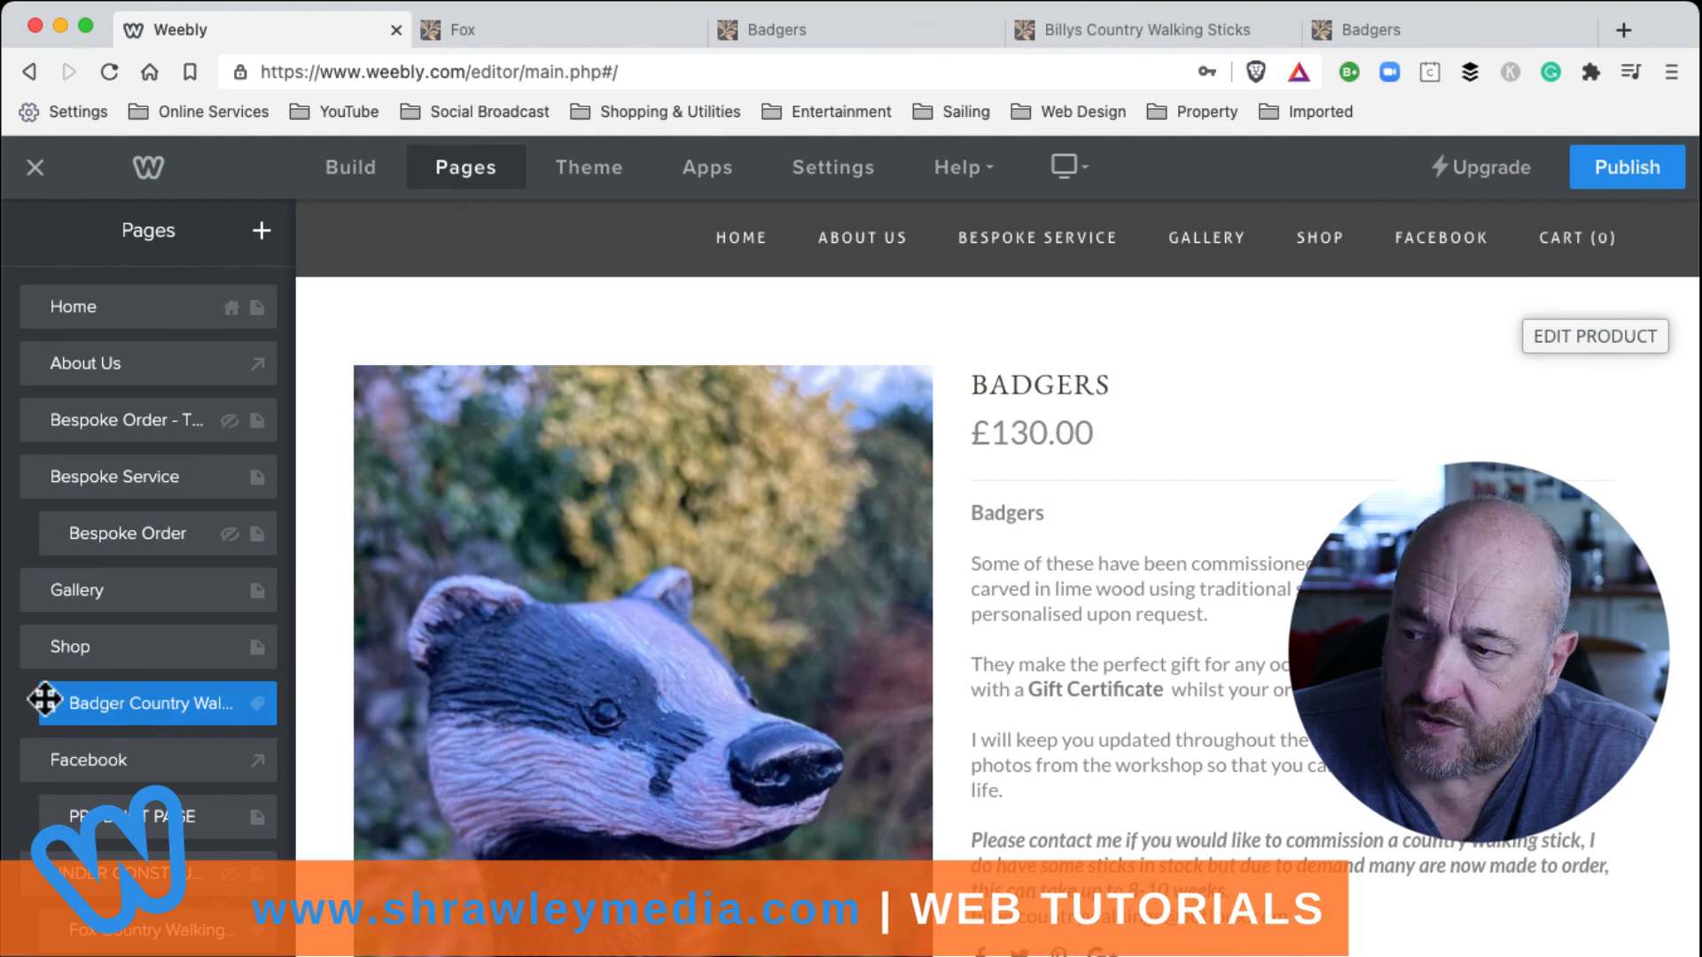
pyautogui.moveTo(44, 699); pyautogui.dragTo(46, 867)
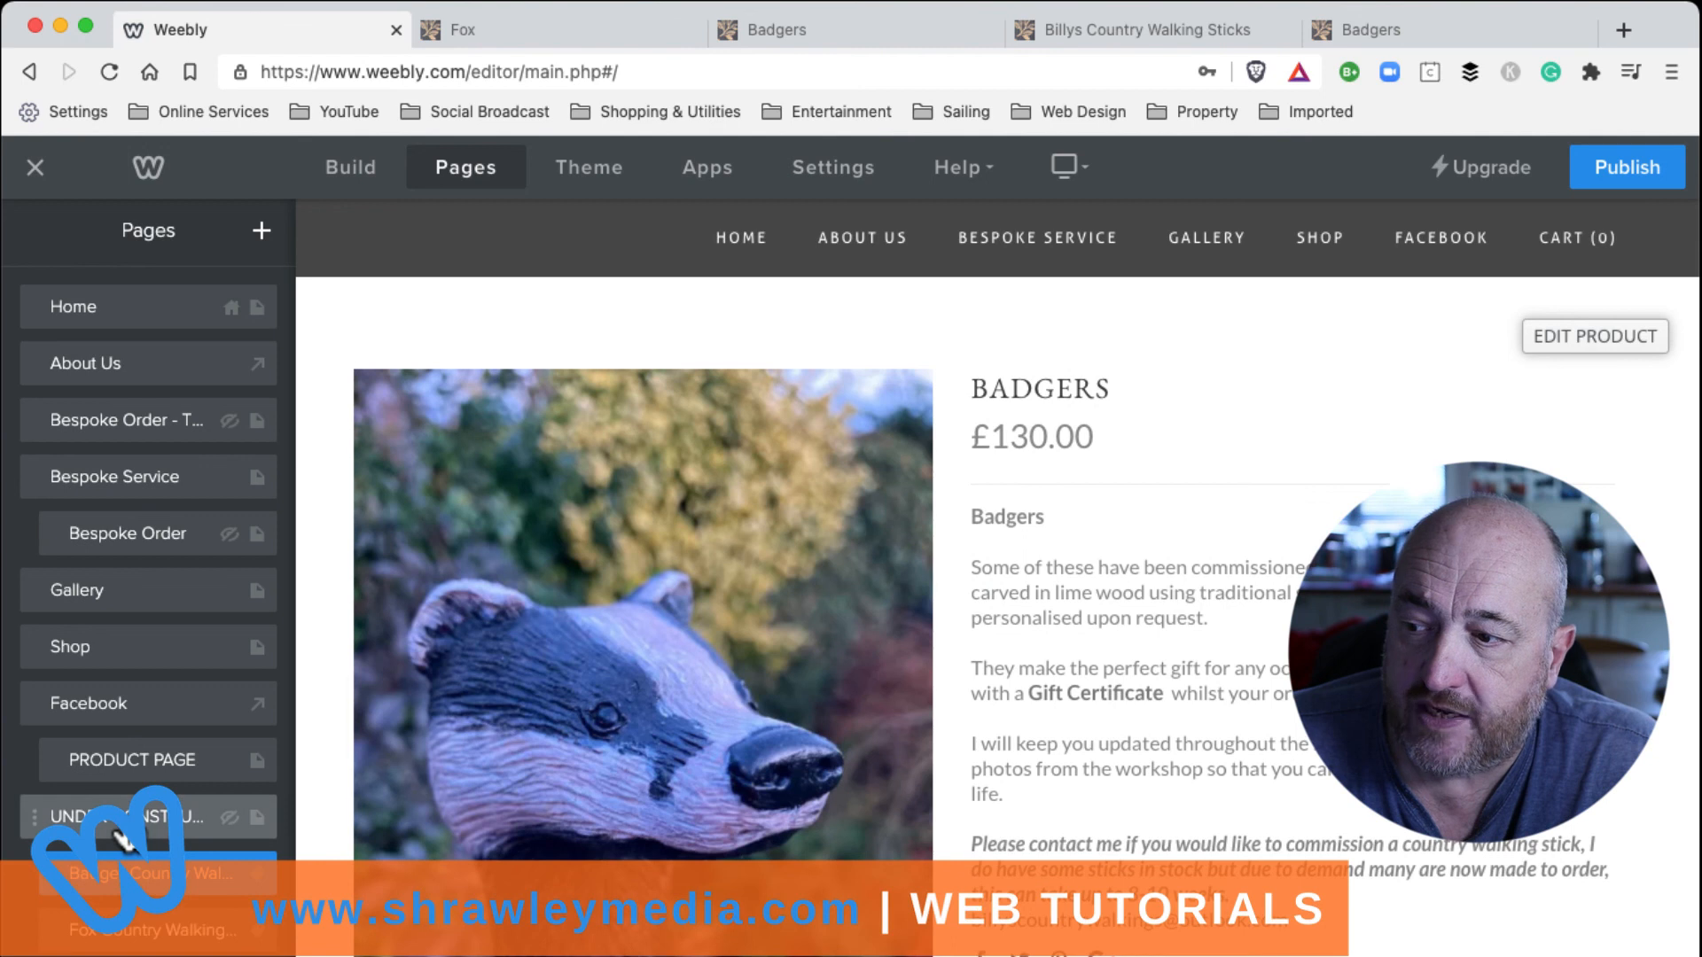